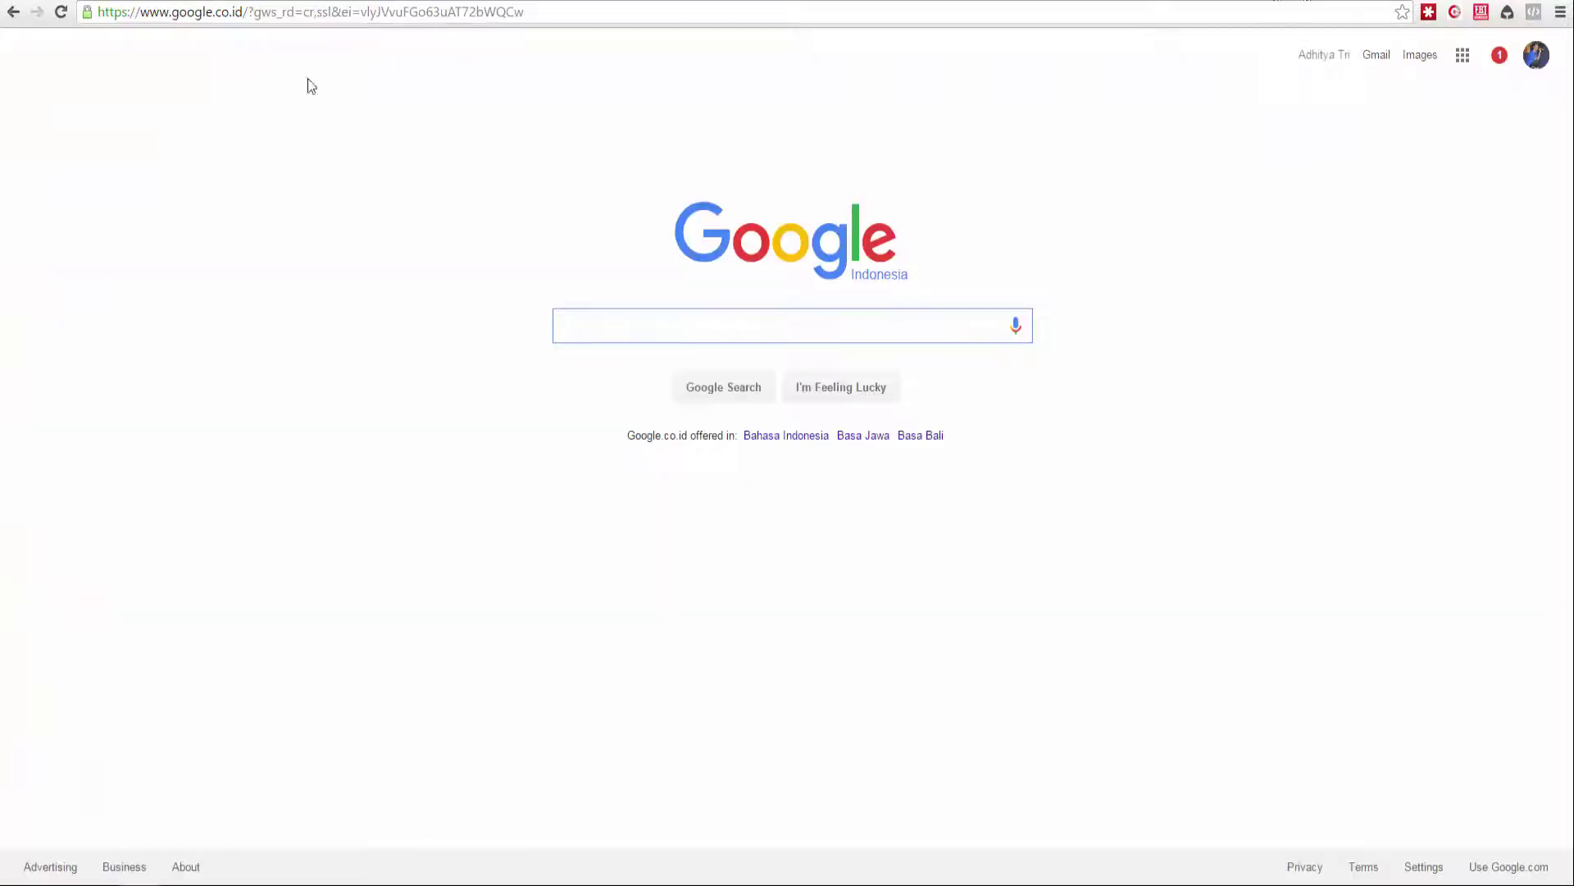
Enter viosender.com as the web address in Chrome and load the site.
{"action": "left_click", "coordinate": [591, 13]}
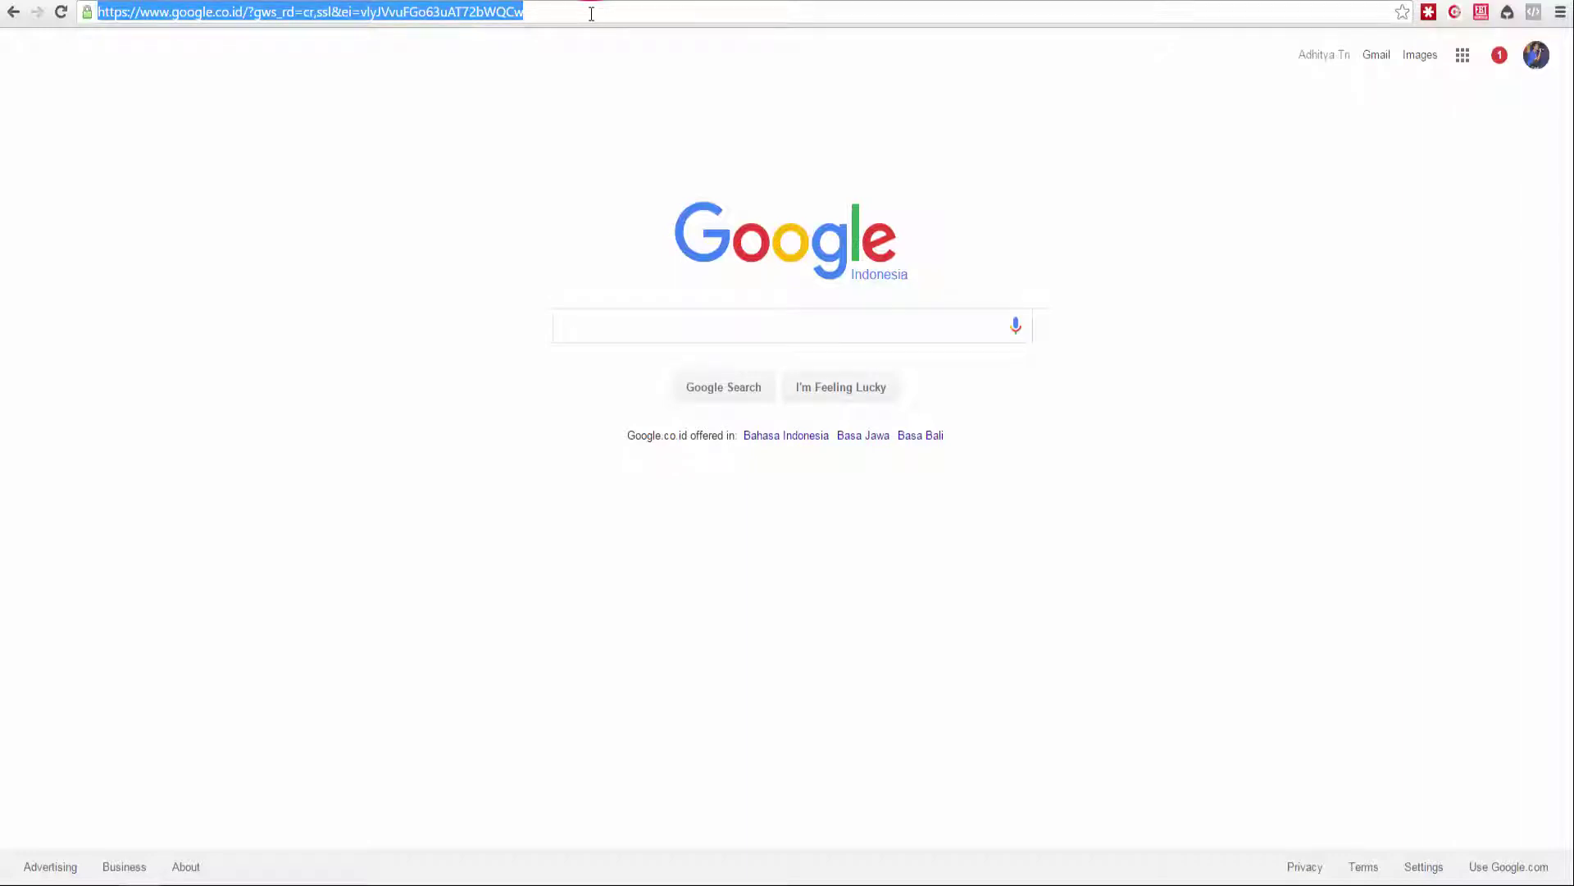
{"action": "type", "text": "viosen"}
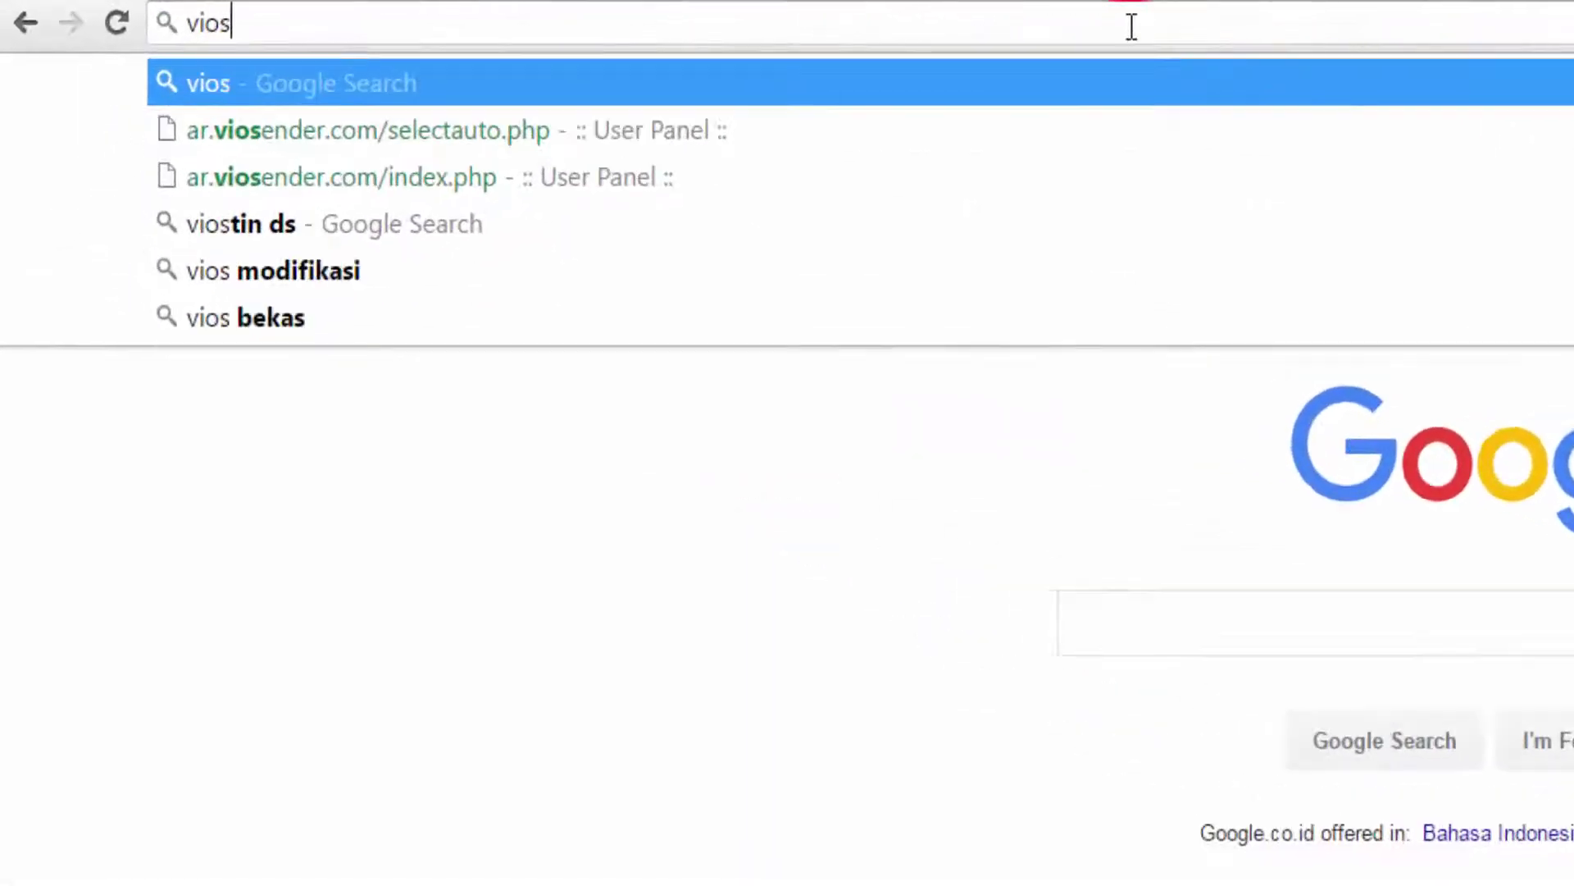
{"action": "type", "text": "der/."}
{"action": "key", "text": "BackSpace"}
{"action": "key", "text": "BackSpace"}
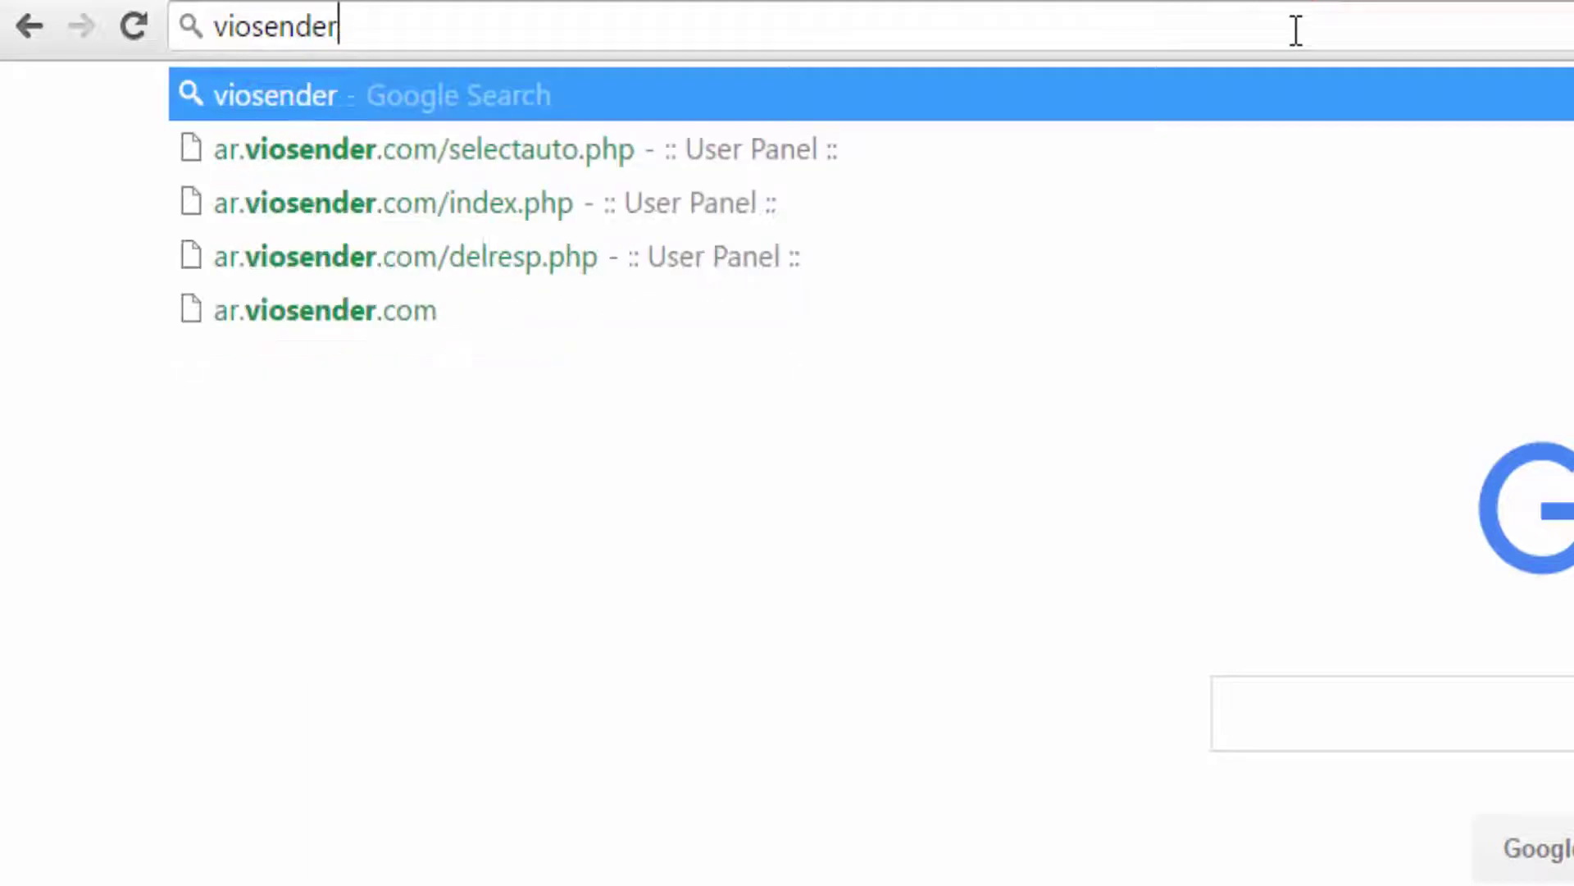
{"action": "type", "text": ".com"}
{"action": "key", "text": "Return"}
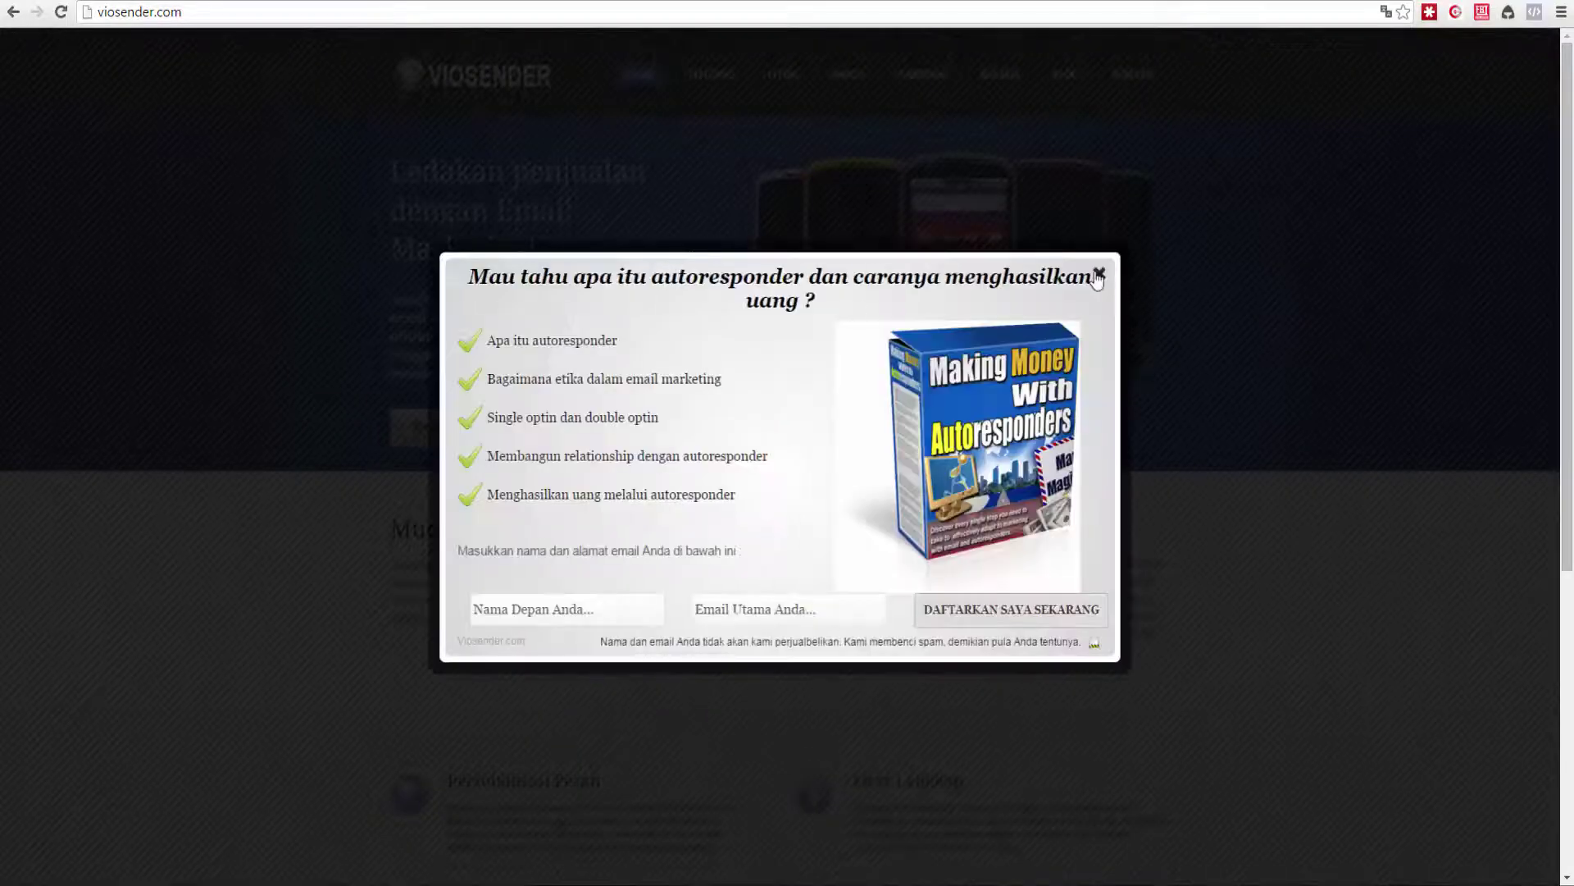
Close the signup popup and show the Harga page comparing packages VS-1 to VS-4.
{"action": "left_click", "coordinate": [1099, 275]}
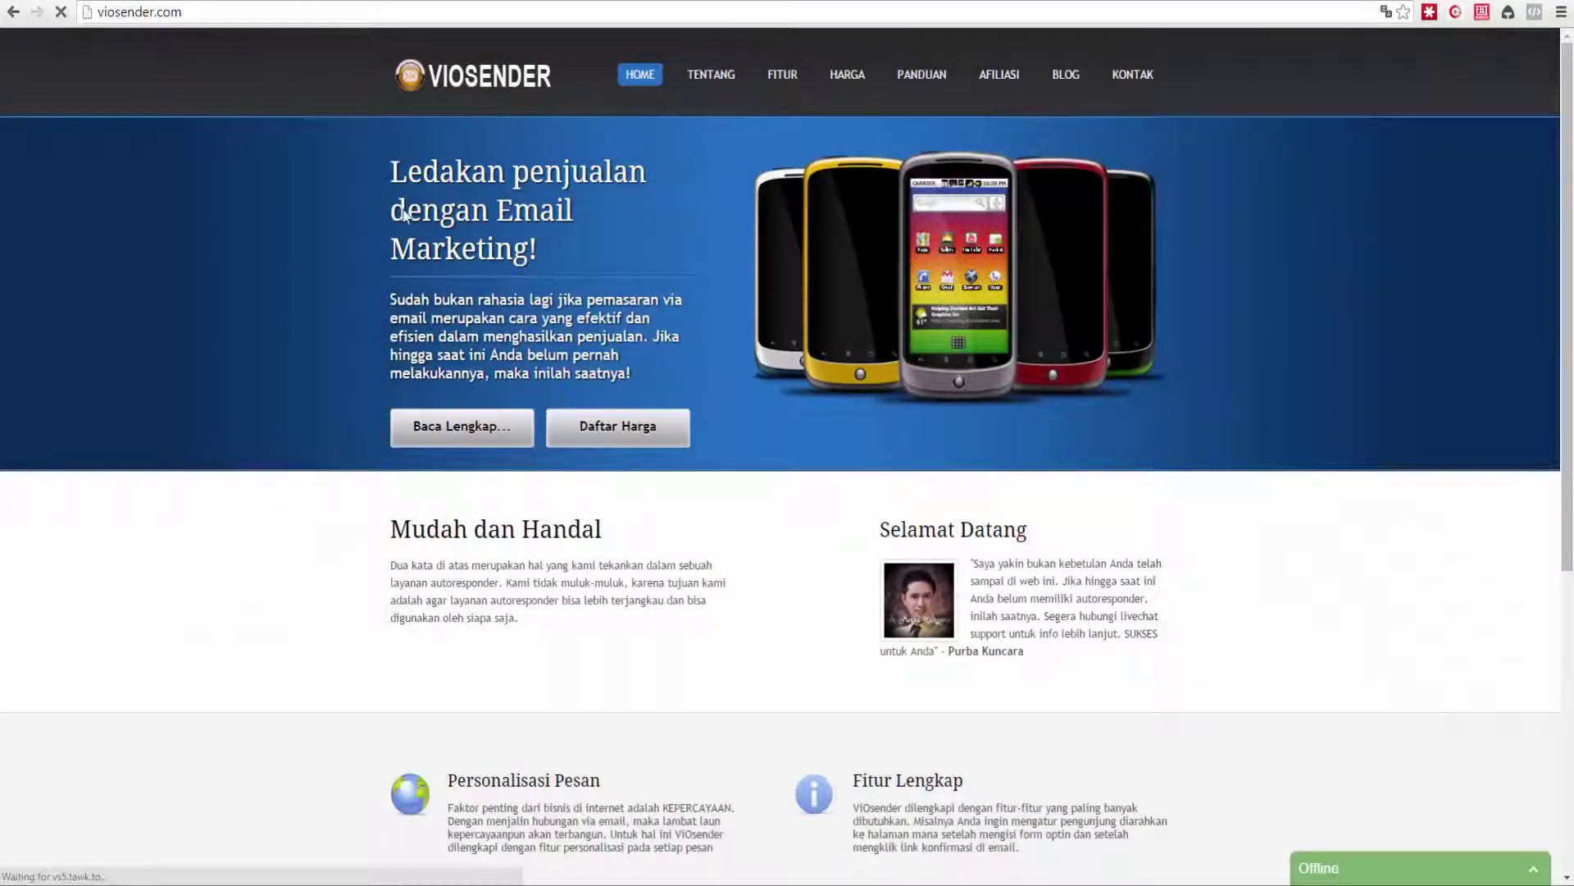
{"action": "left_click", "coordinate": [206, 13]}
{"action": "left_click", "coordinate": [108, 268]}
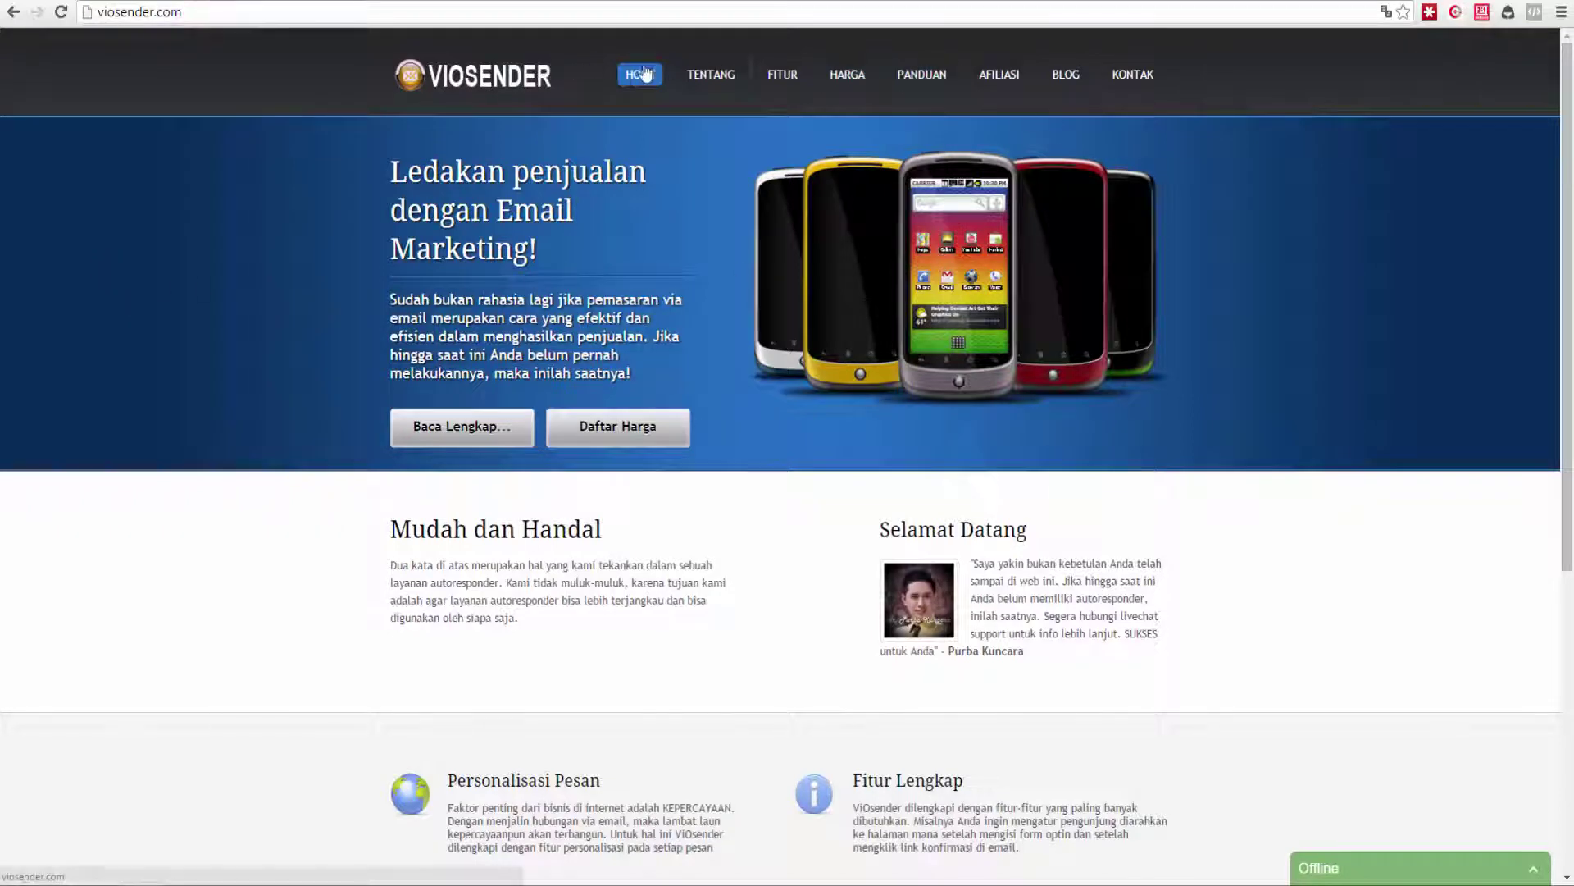
{"action": "left_click", "coordinate": [863, 75]}
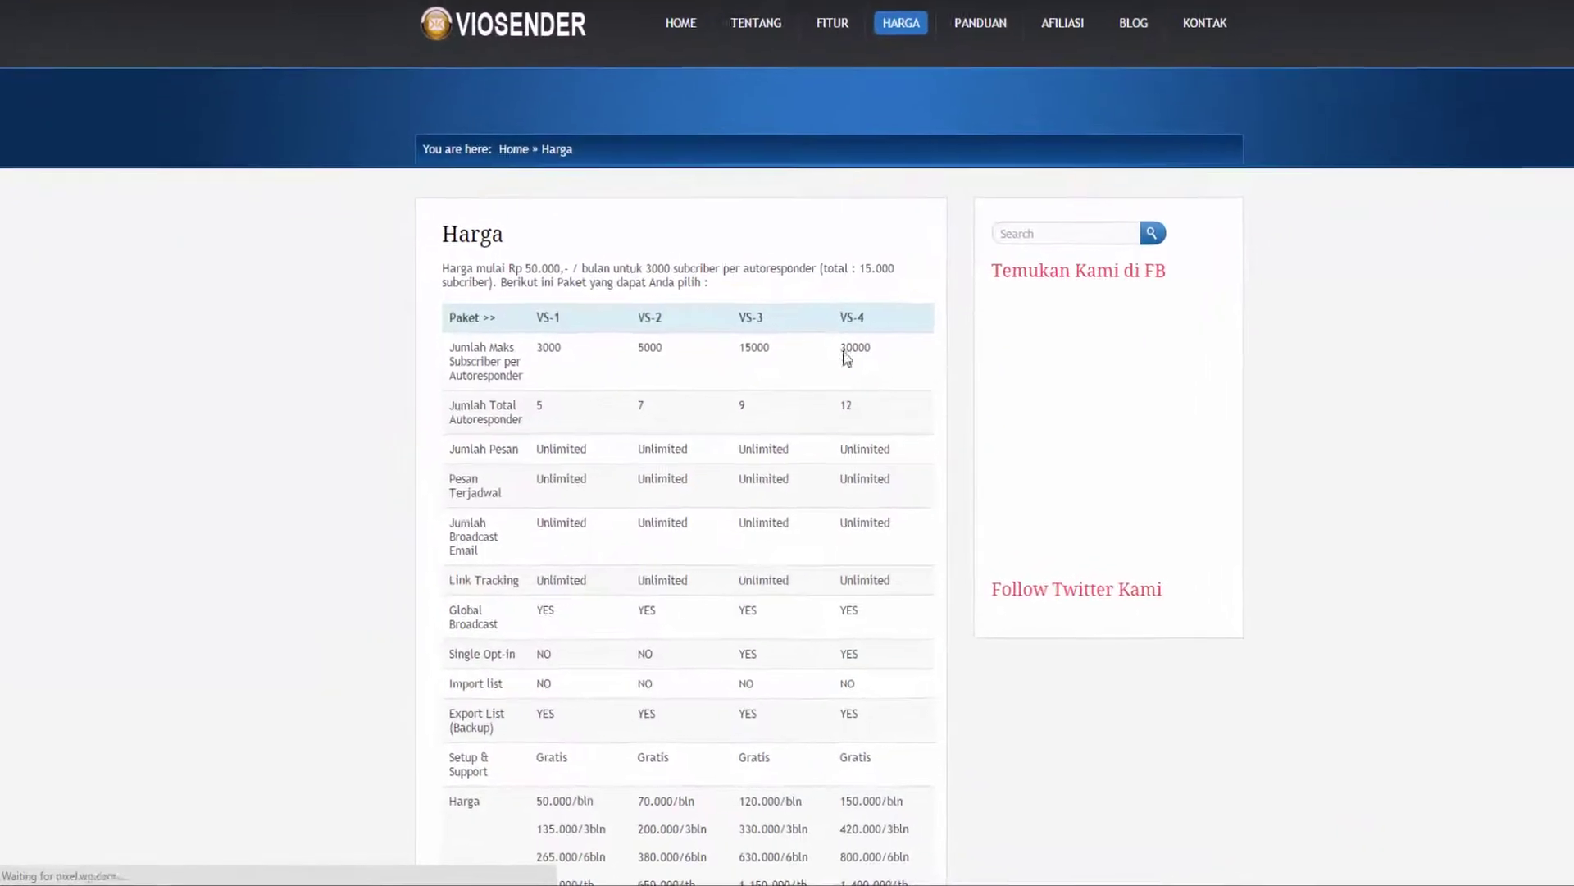
{"action": "scroll", "coordinate": [706, 303], "scroll_direction": "down", "scroll_amount": 3}
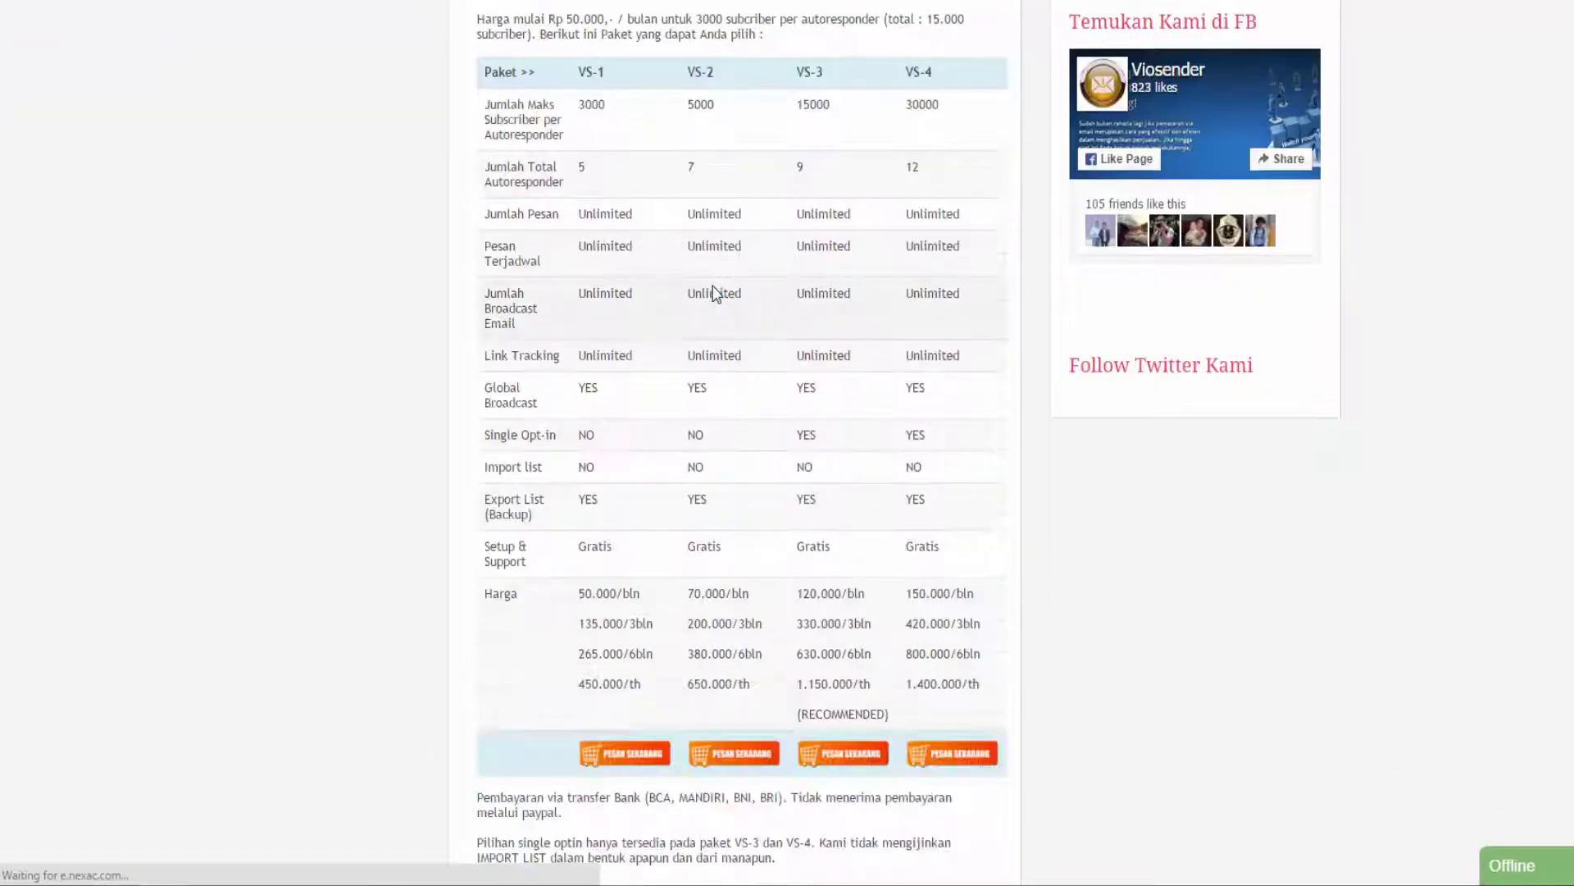
{"action": "left_click_drag", "start_coordinate": [685, 65], "coordinate": [816, 69]}
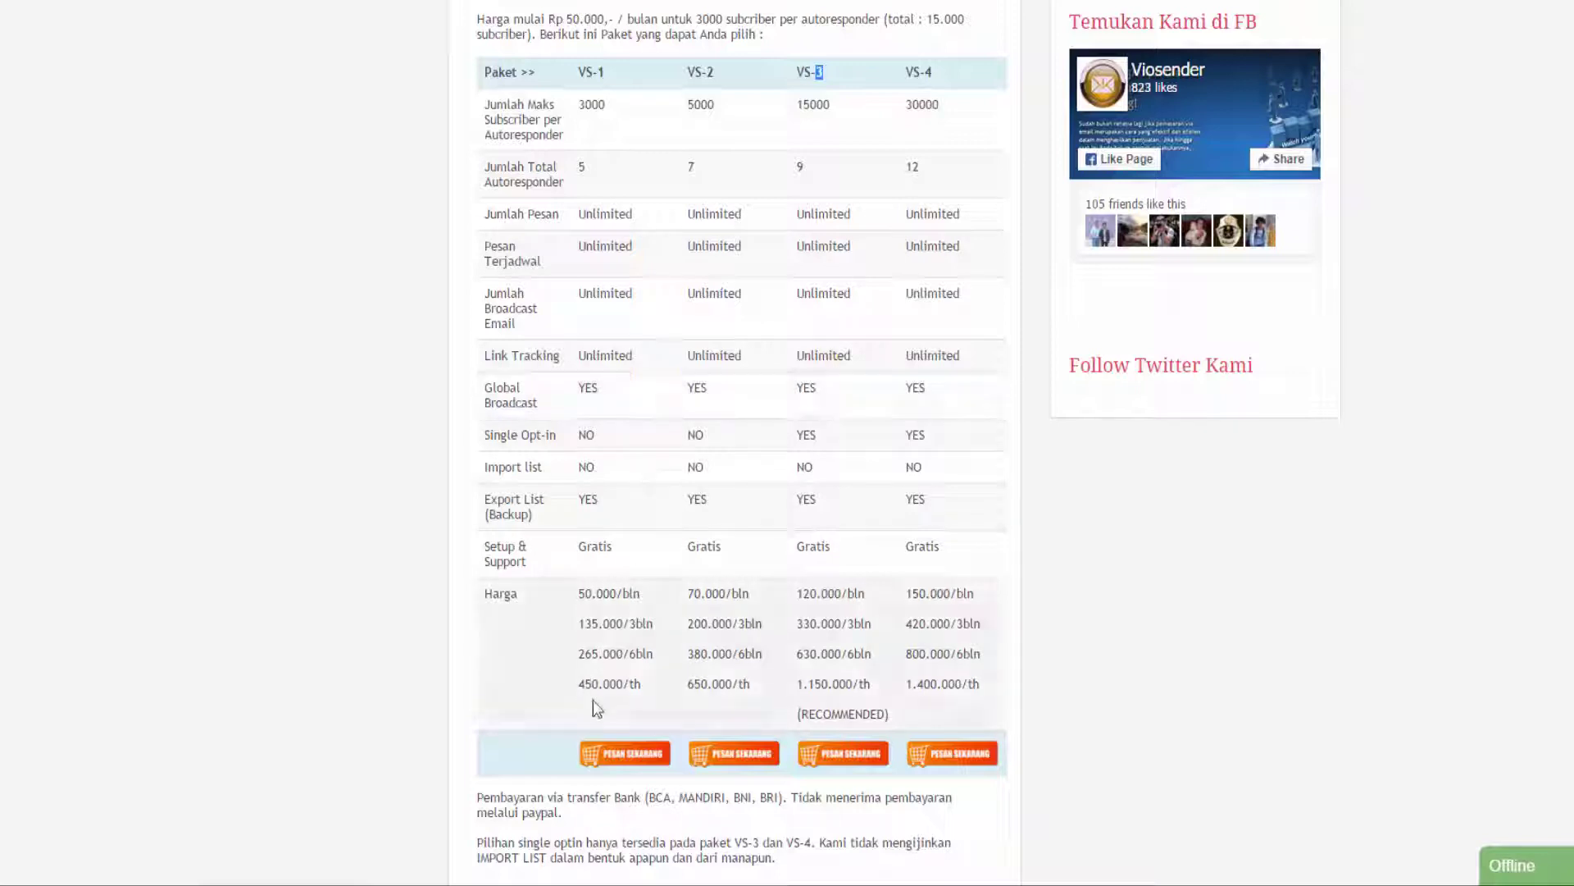
{"action": "double_click", "coordinate": [638, 689]}
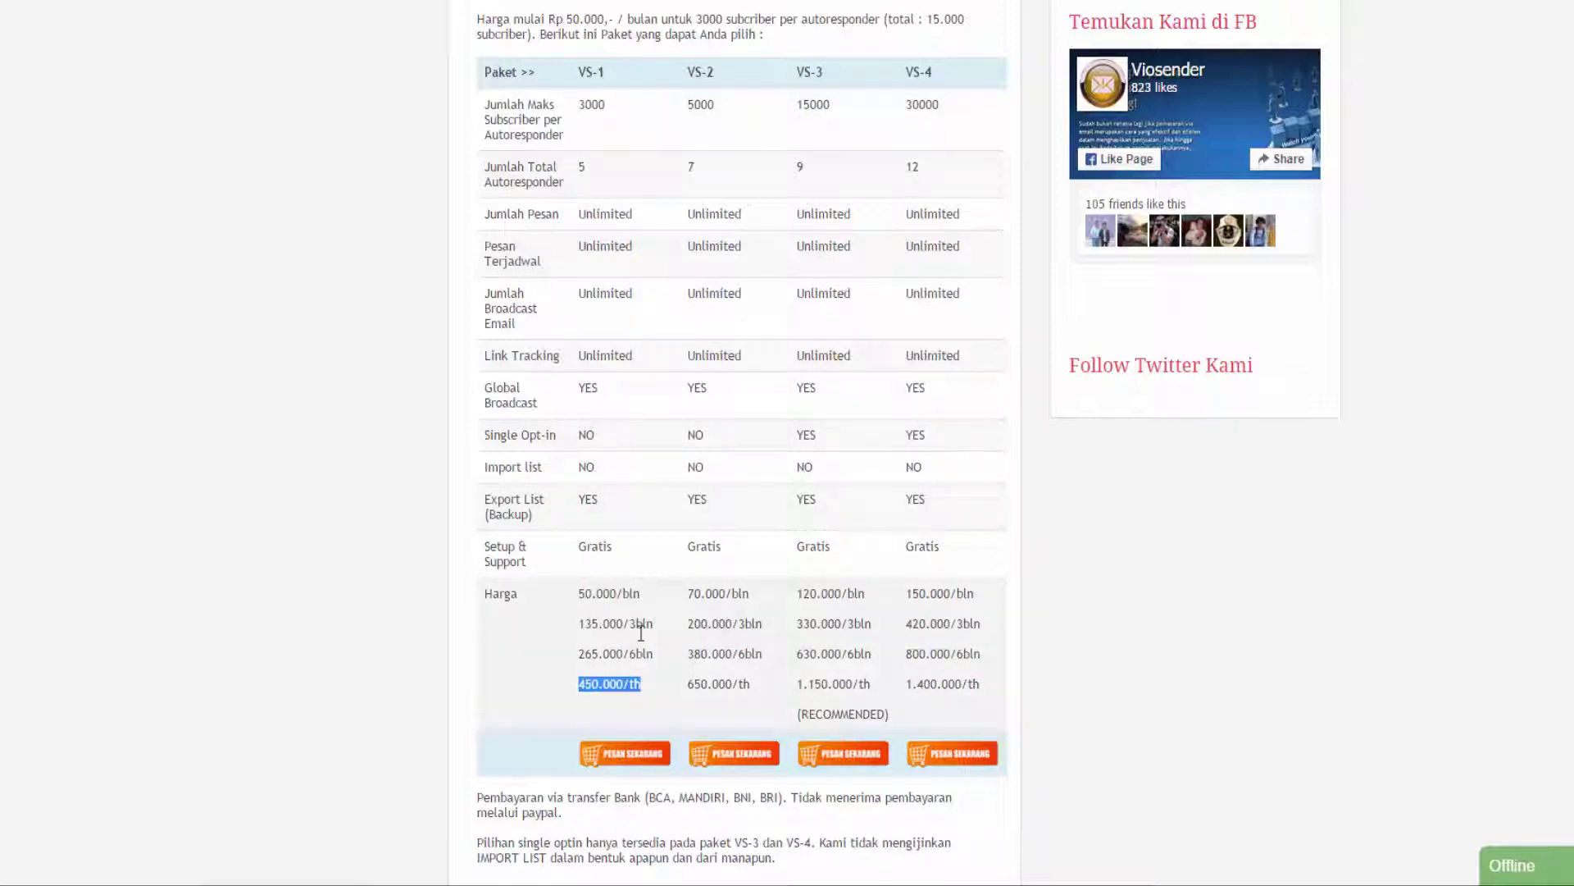
{"action": "left_click", "coordinate": [598, 625]}
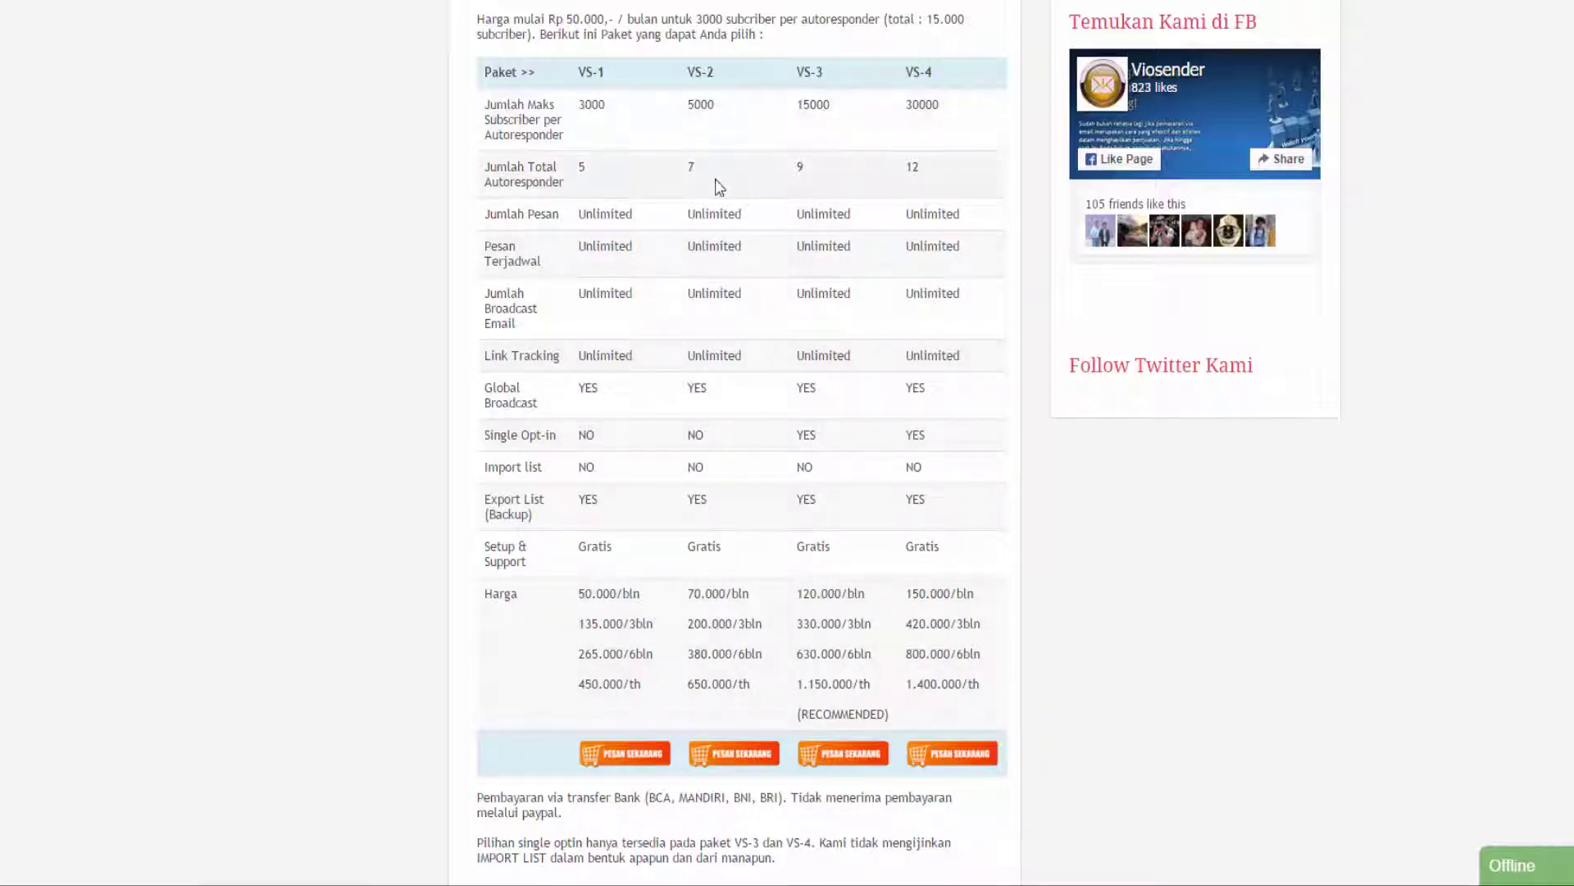
{"action": "double_click", "coordinate": [590, 104]}
{"action": "double_click", "coordinate": [701, 104], "text": "ctrl"}
{"action": "double_click", "coordinate": [813, 104], "text": "ctrl"}
{"action": "double_click", "coordinate": [922, 104], "text": "ctrl"}
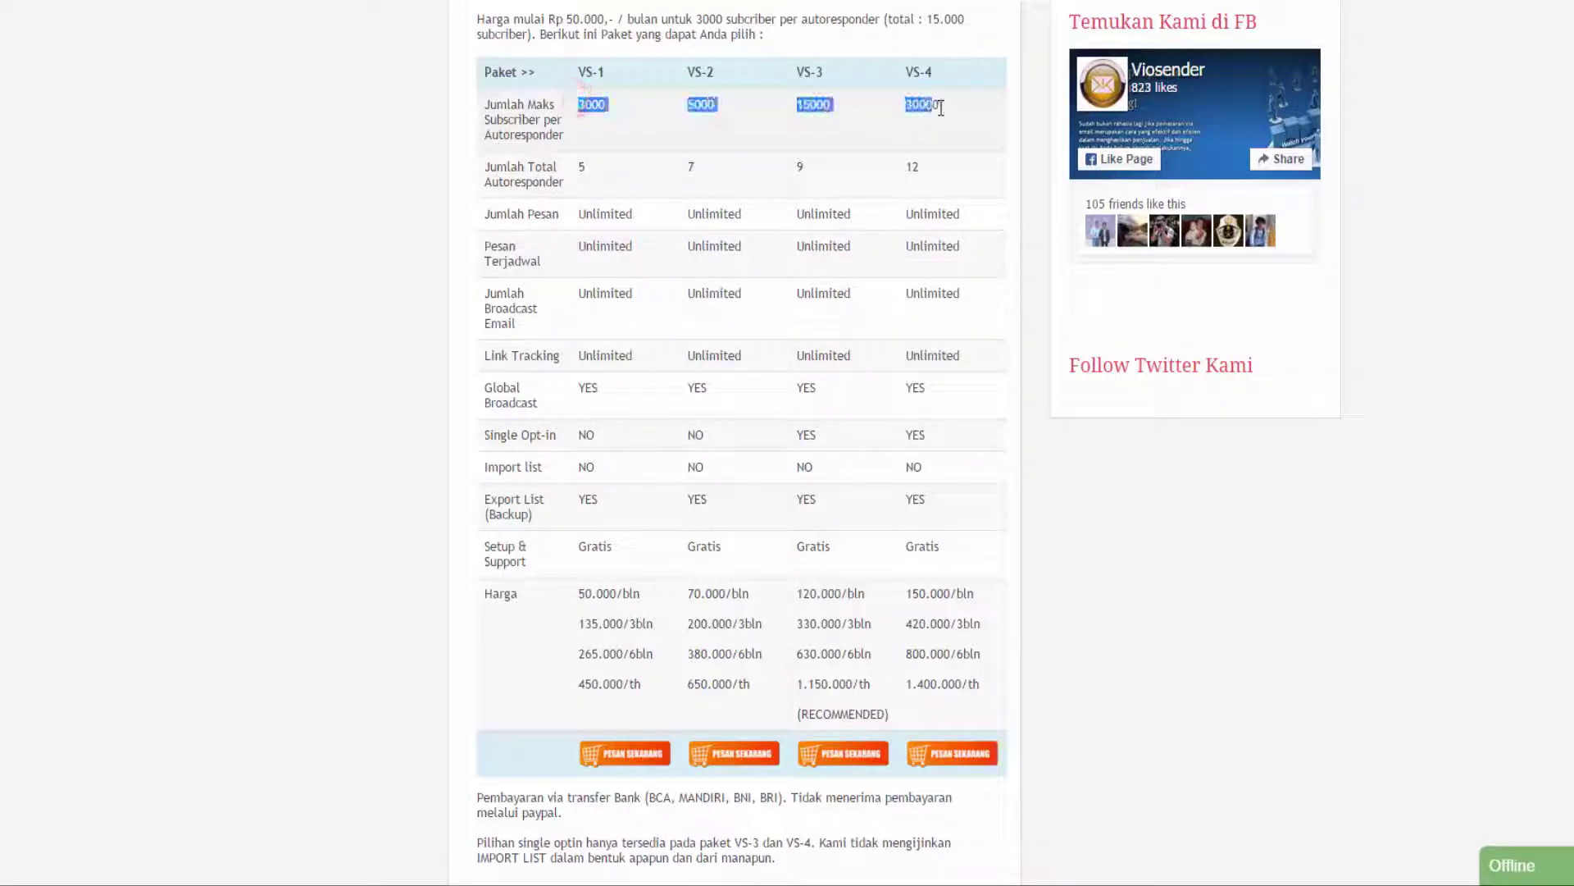
{"action": "left_click", "coordinate": [879, 114]}
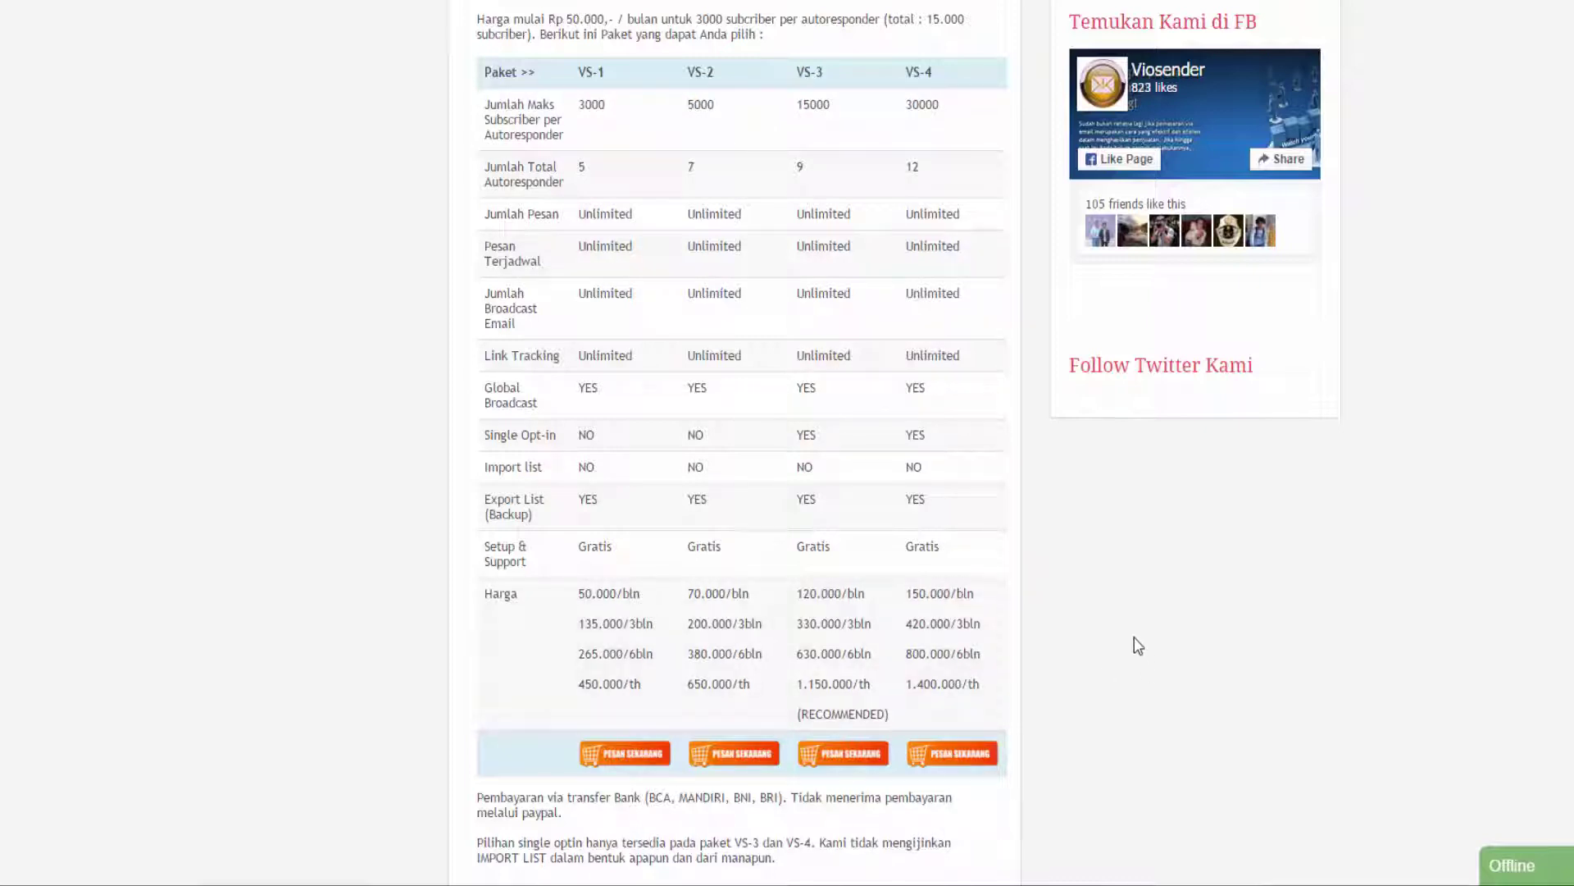
{"action": "scroll", "coordinate": [1138, 643], "scroll_direction": "up", "scroll_amount": 1}
Return from the pricing page to the VioSender home page via the logo.
{"action": "scroll", "coordinate": [1138, 643], "scroll_direction": "up", "scroll_amount": 1}
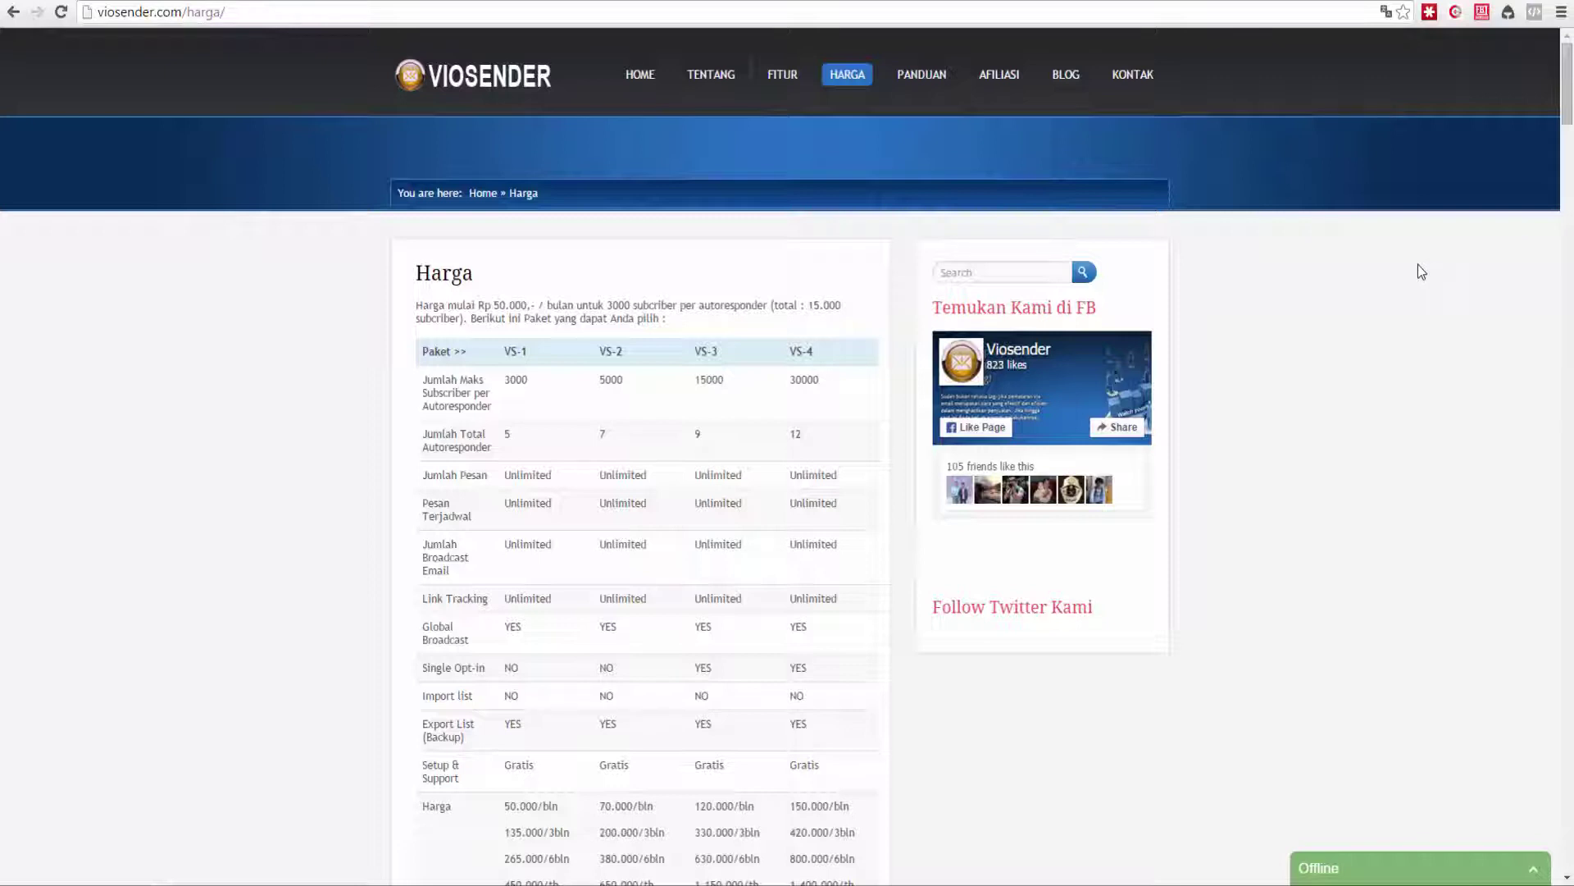
{"action": "left_click", "coordinate": [439, 86]}
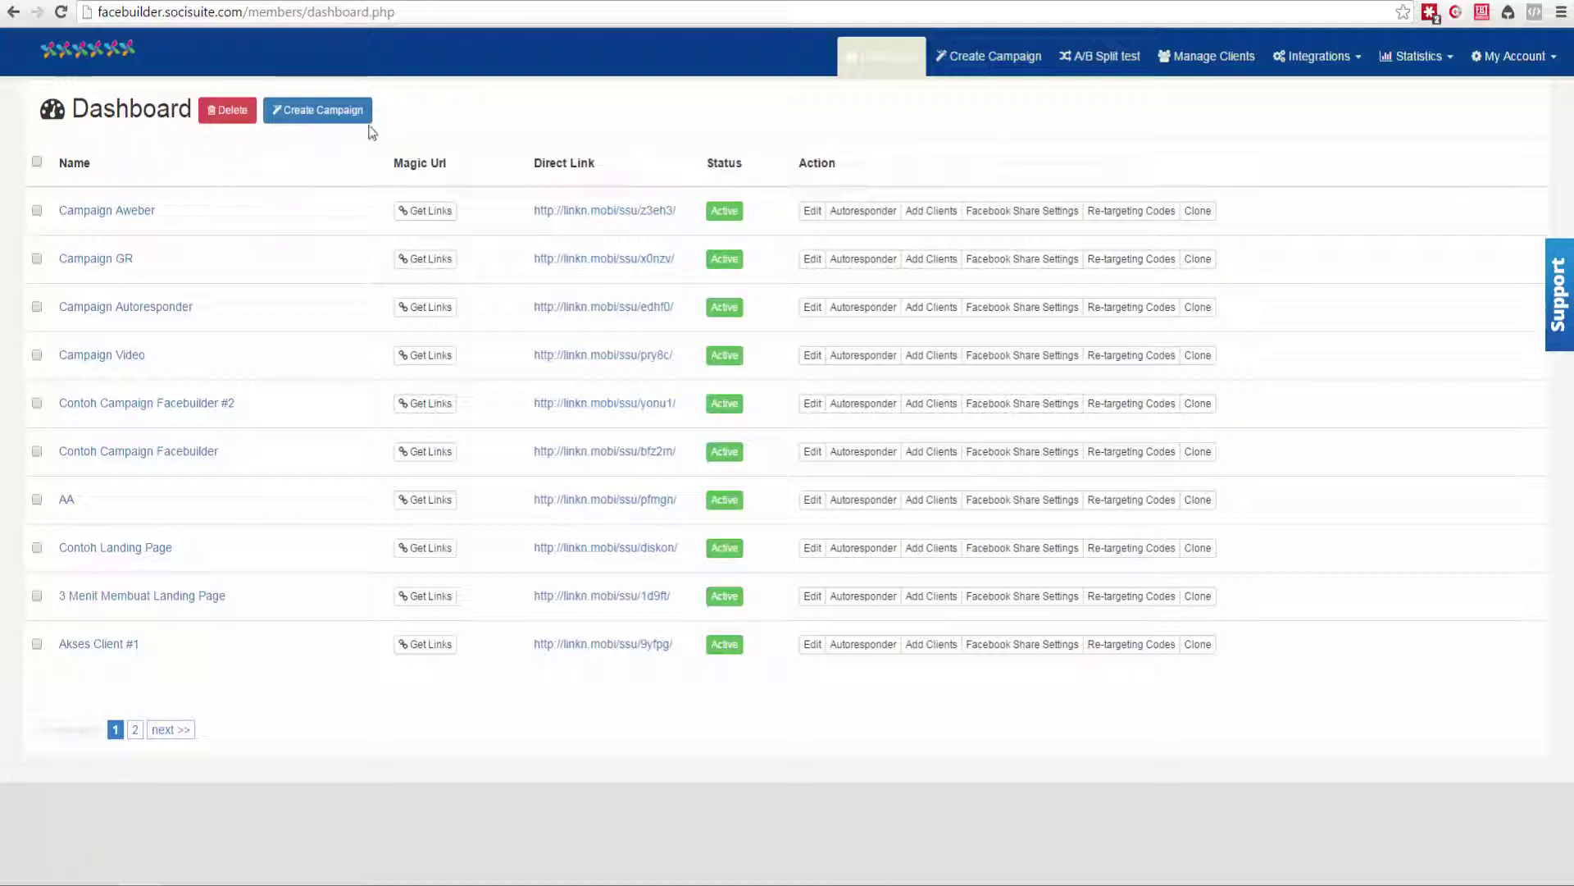
Create a campaign named 'Campaign Viosender' based on the second Webinar template.
{"action": "left_click", "coordinate": [297, 112]}
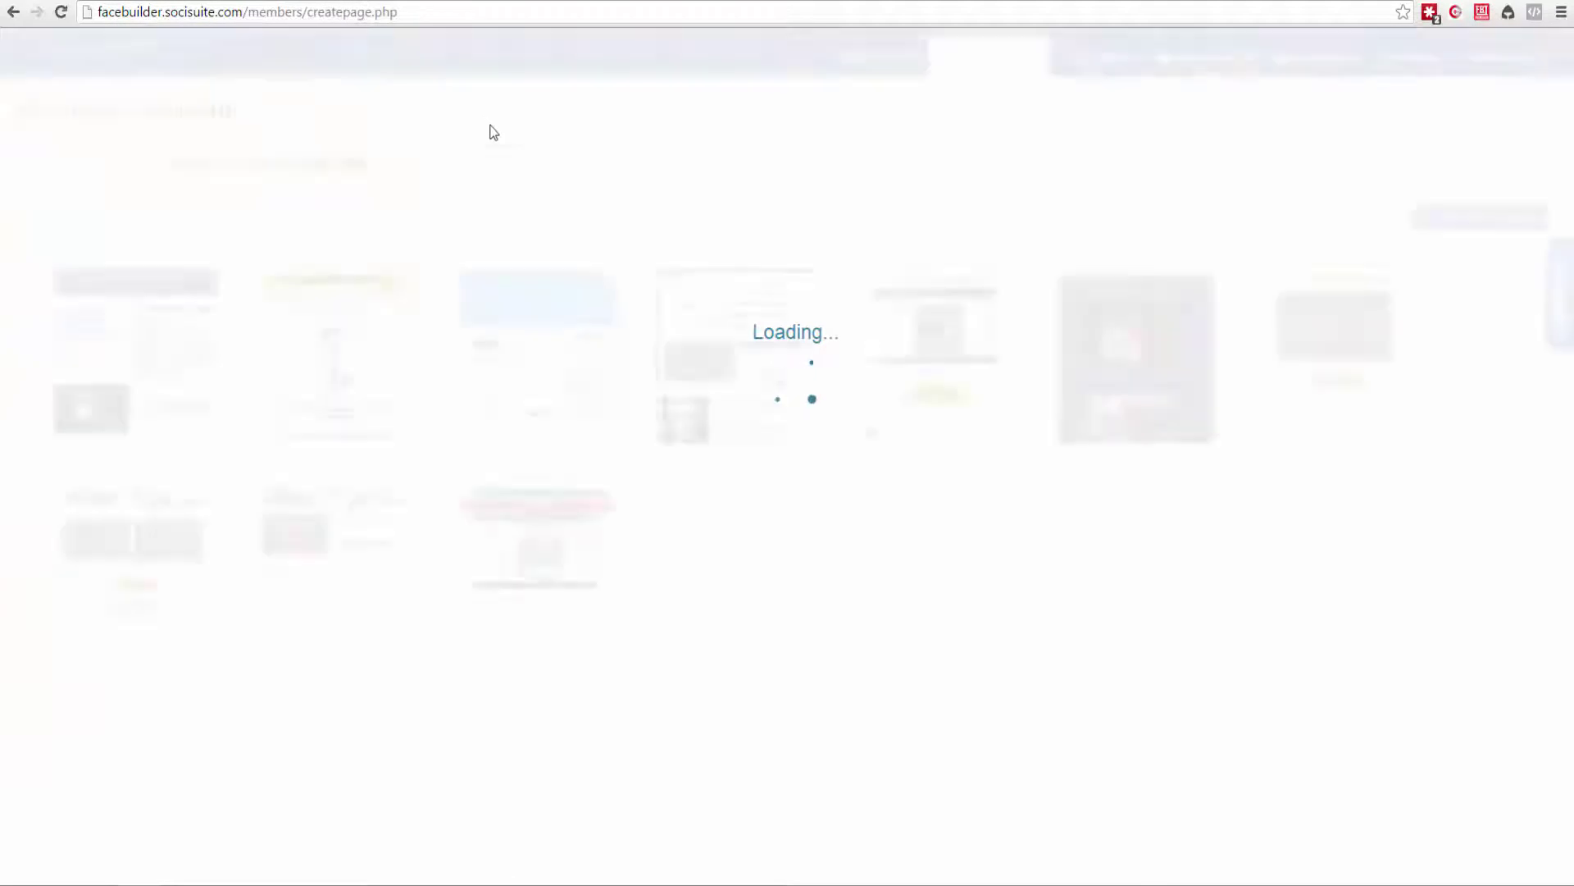
{"action": "left_click", "coordinate": [497, 157]}
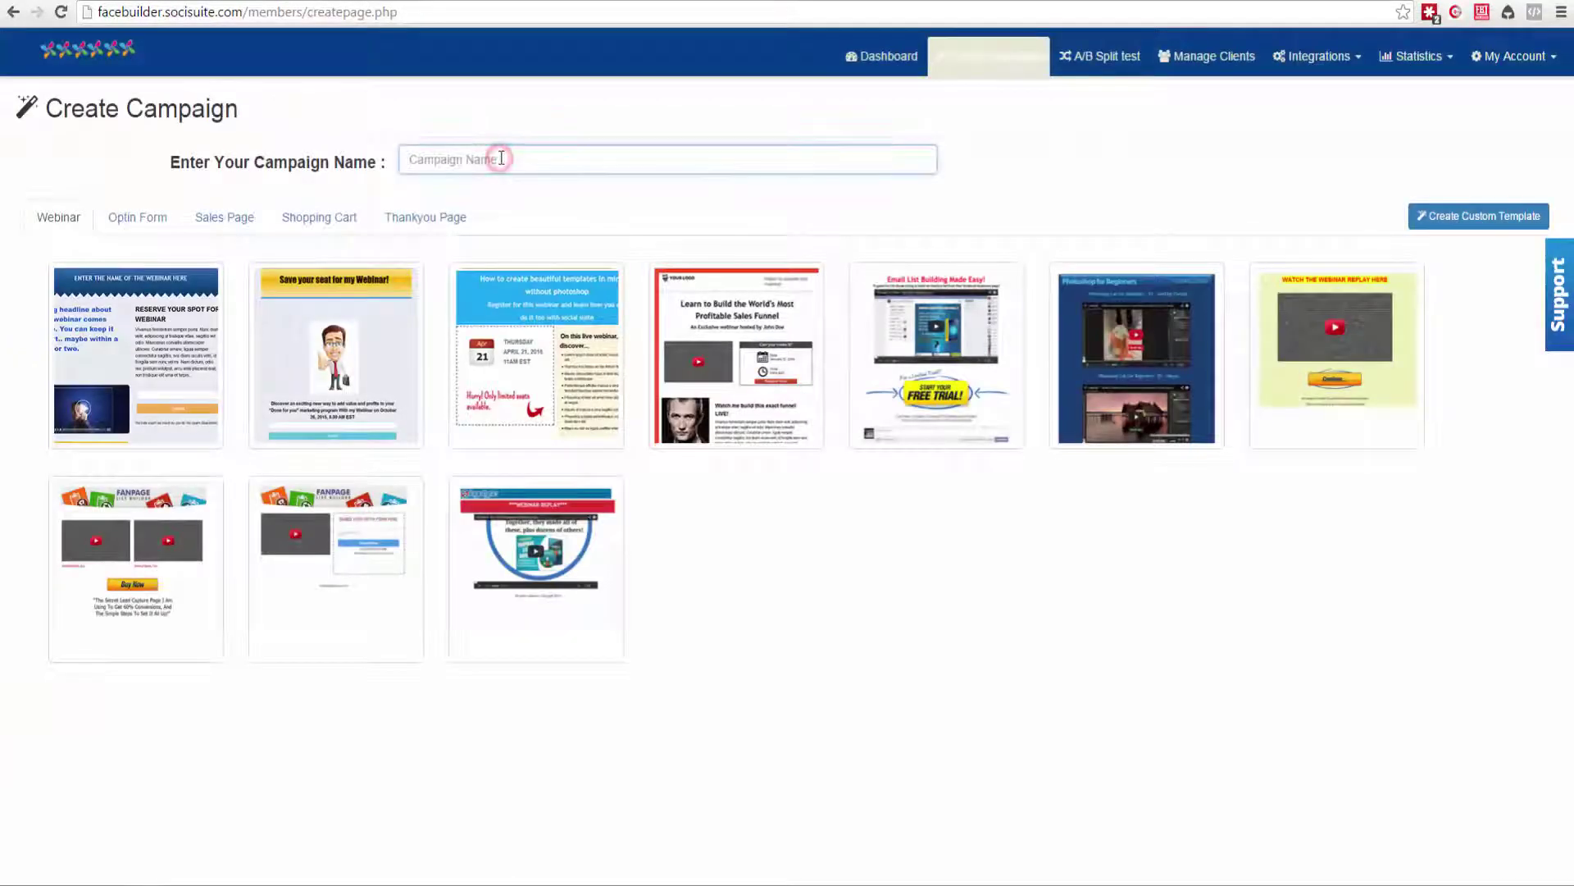
{"action": "type", "text": "Campaign"}
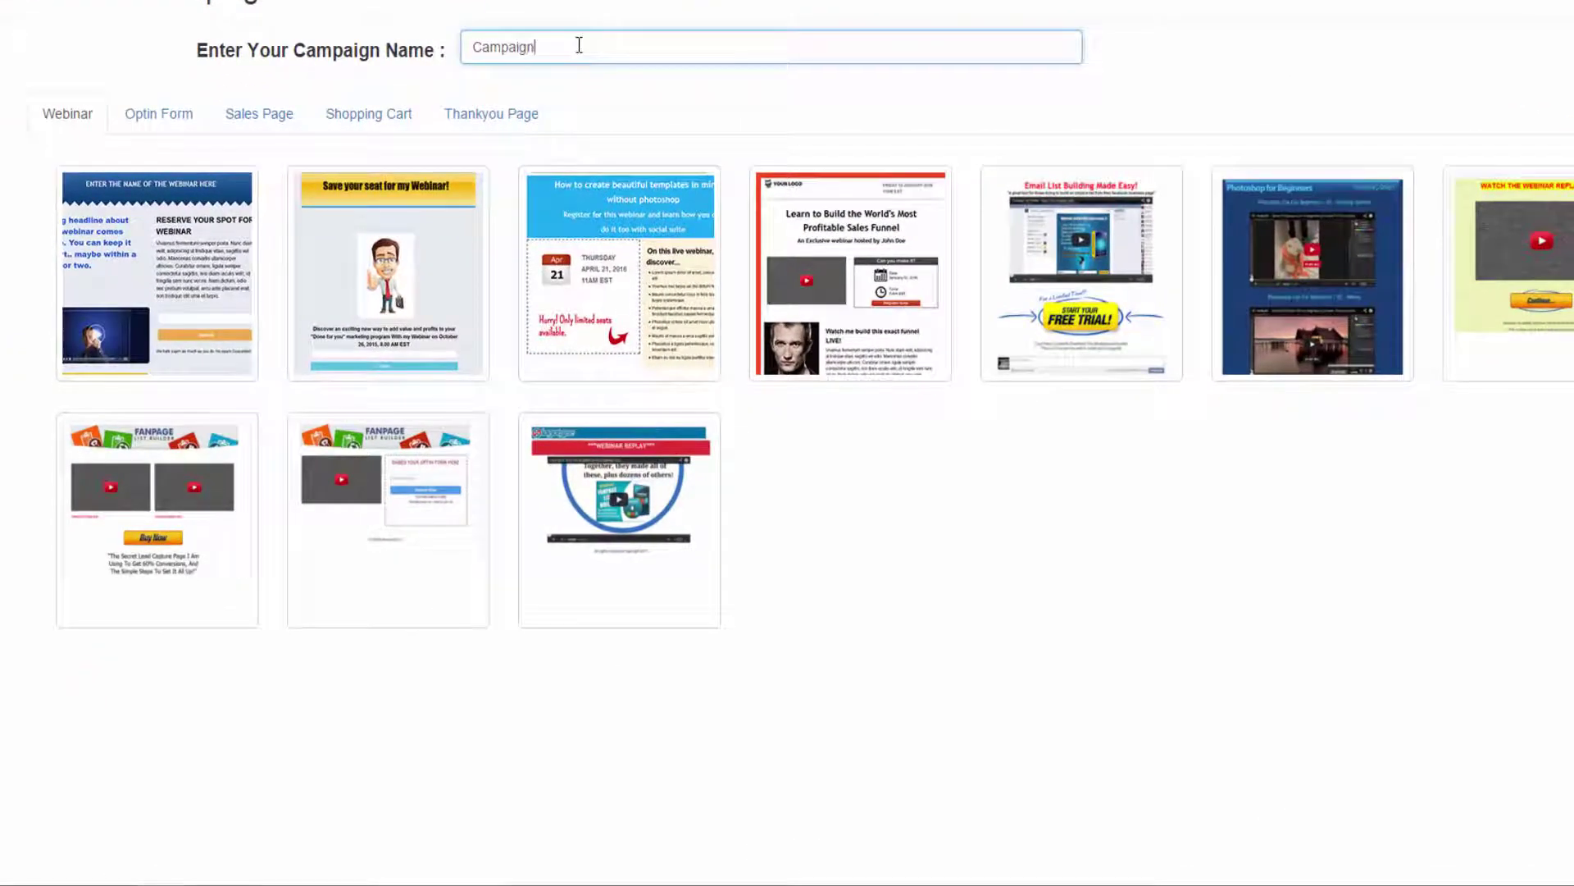
{"action": "type", "text": " Vid"}
{"action": "key", "text": "BackSpace"}
{"action": "key", "text": "BackSpace"}
{"action": "type", "text": "idsender"}
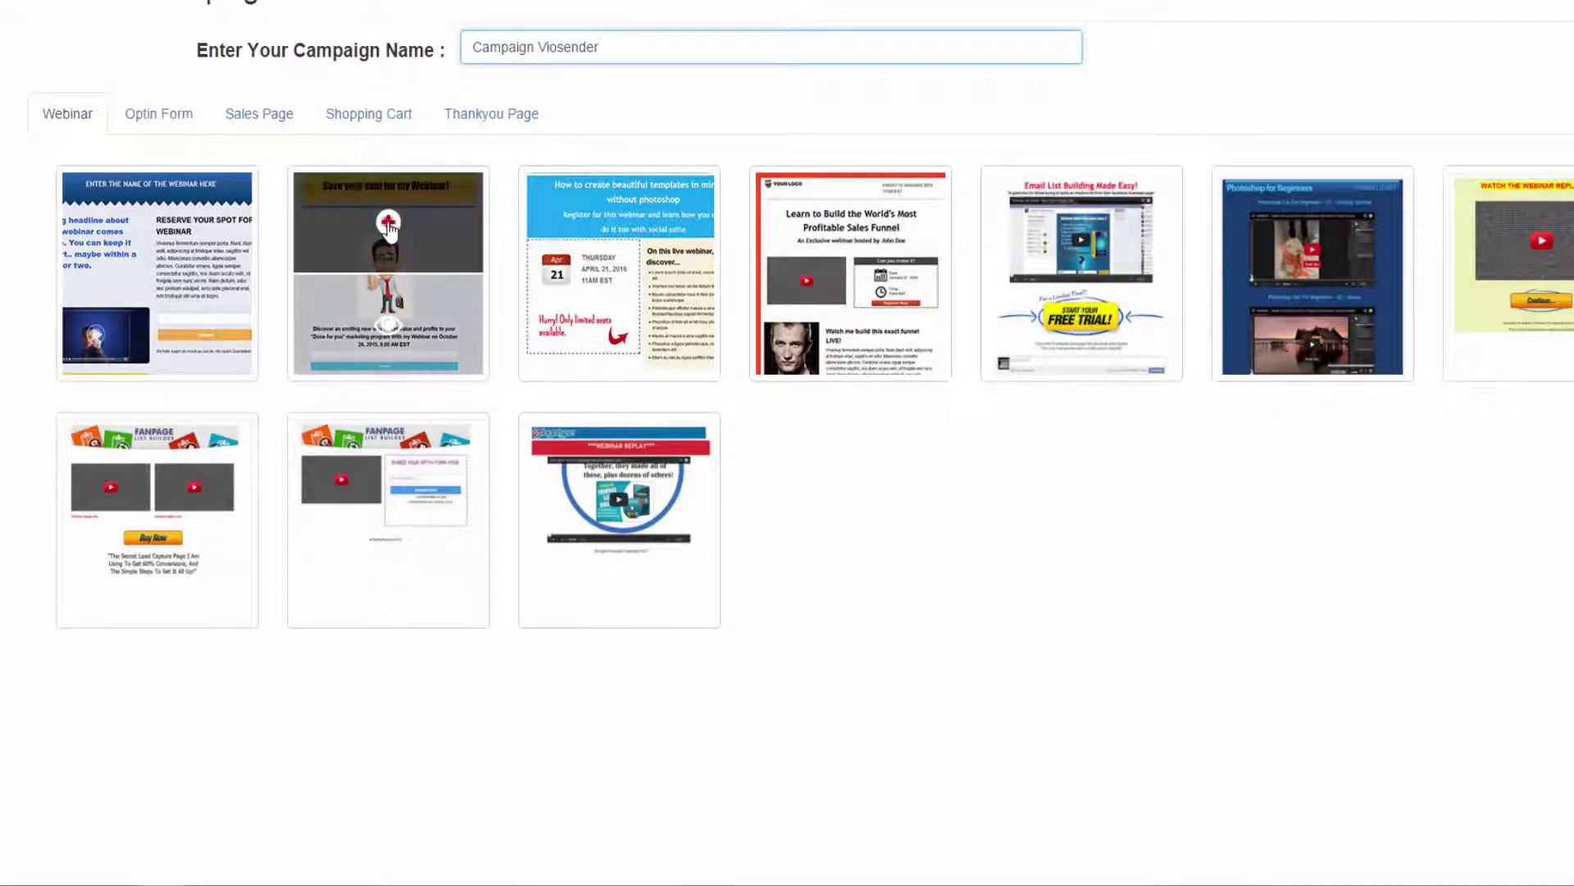
{"action": "left_click", "coordinate": [388, 224]}
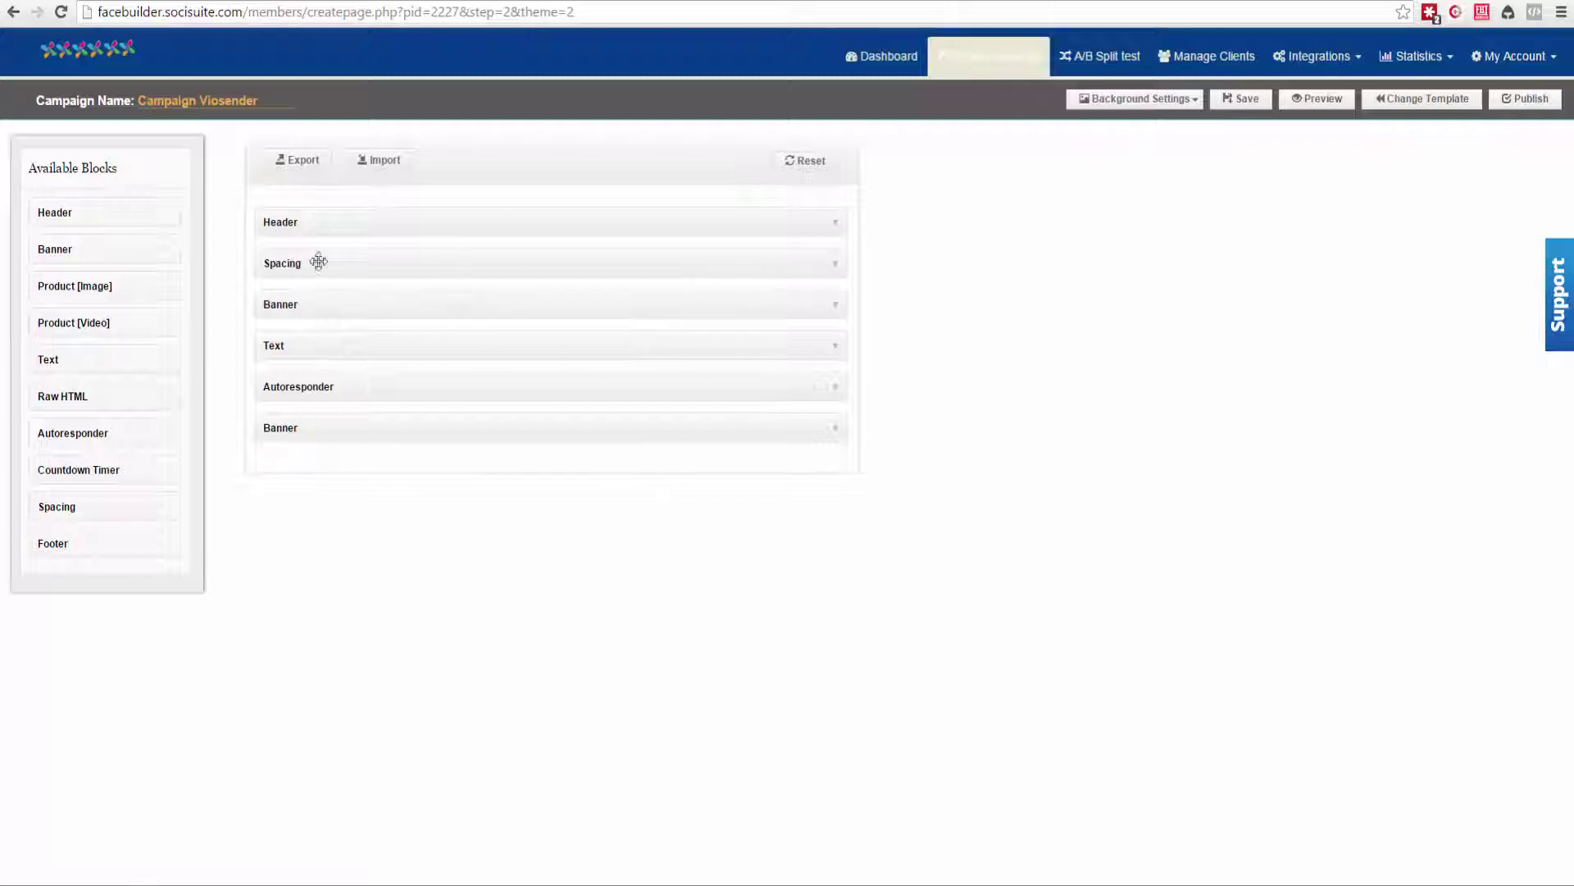
{"action": "left_click", "coordinate": [836, 390]}
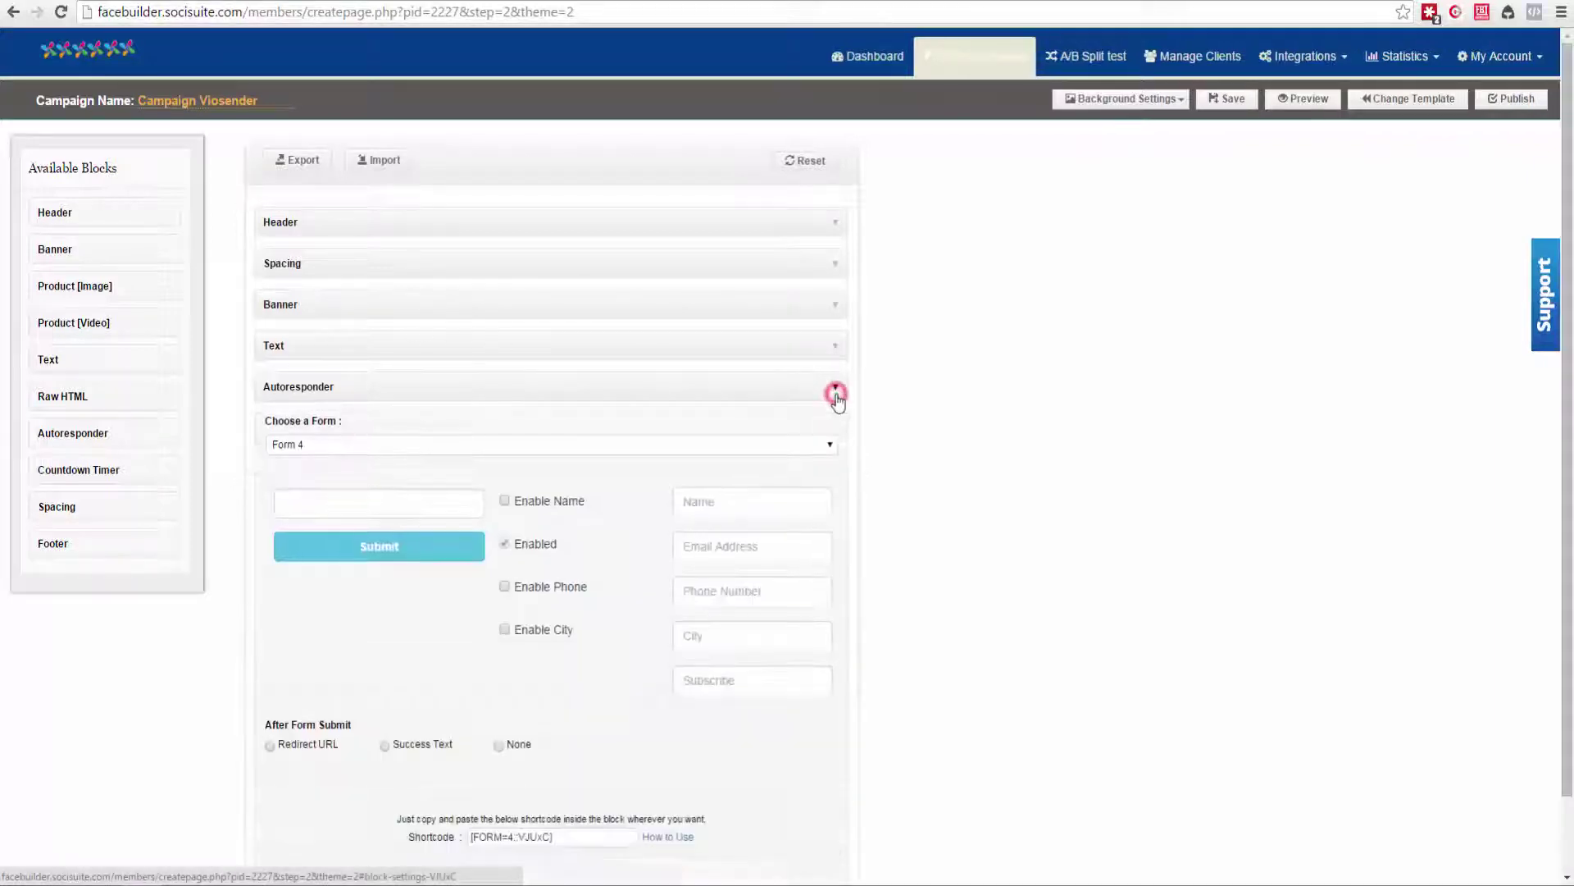
{"action": "left_click", "coordinate": [504, 500]}
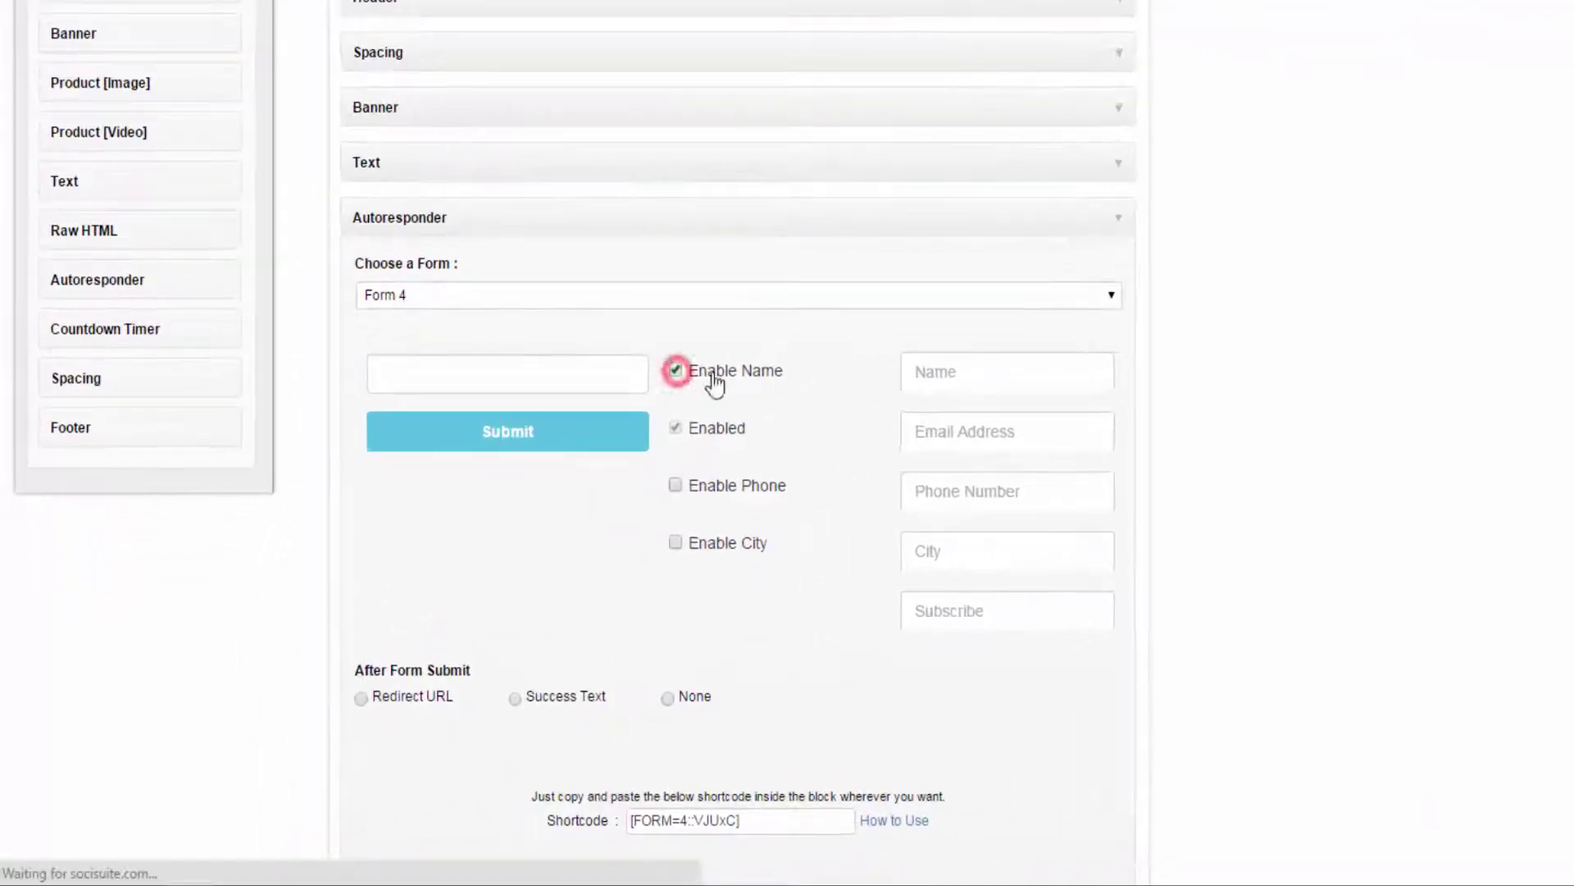
{"action": "scroll", "coordinate": [820, 615], "scroll_direction": "down", "scroll_amount": 1}
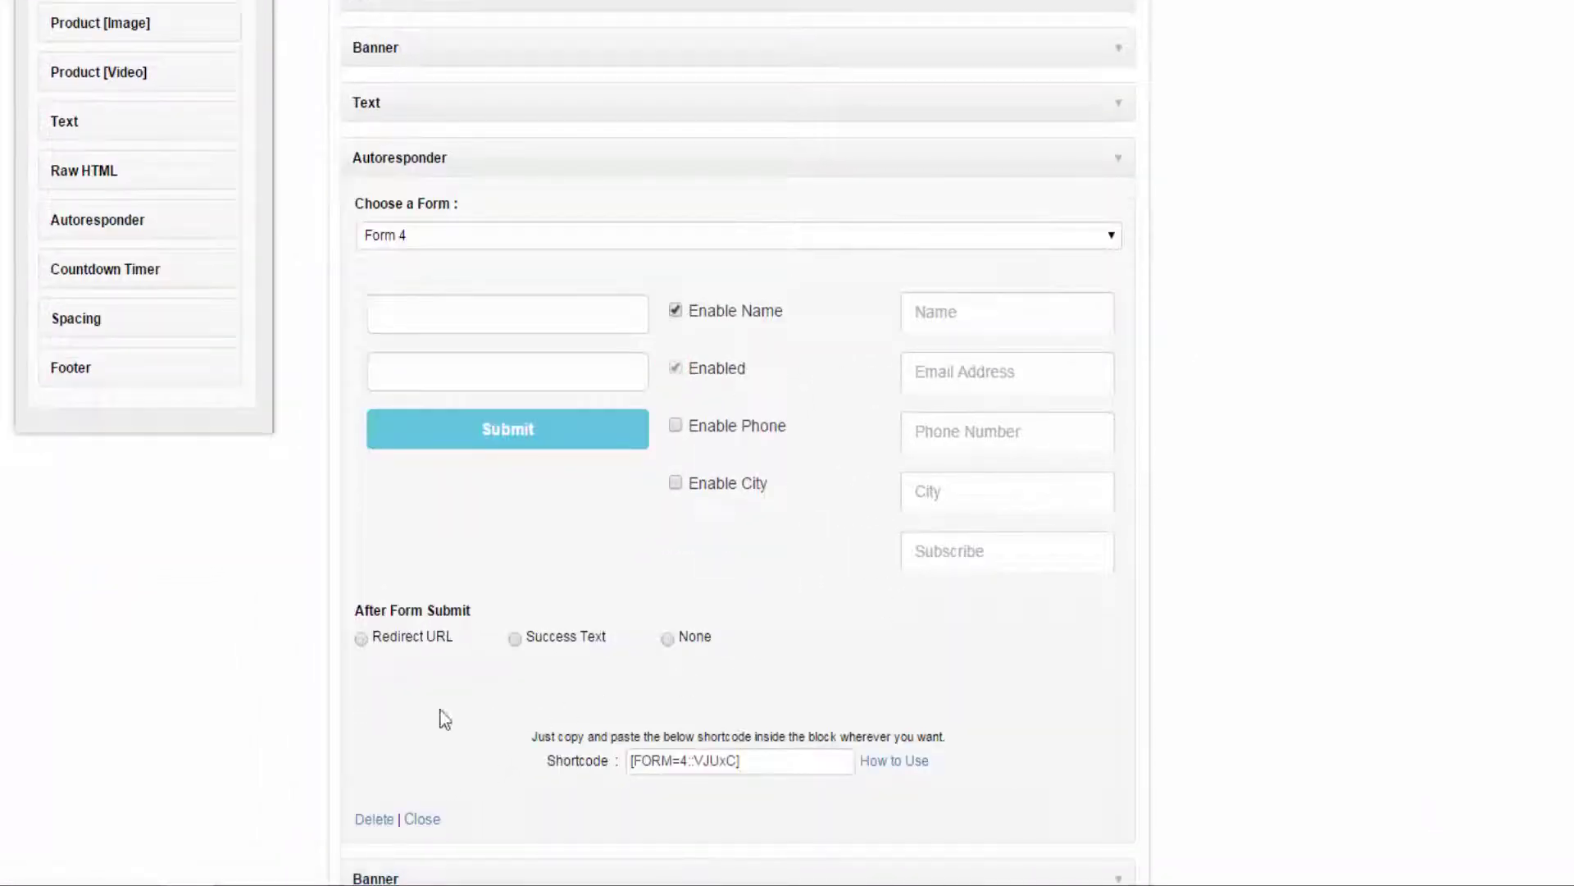
{"action": "left_click", "coordinate": [360, 698]}
{"action": "left_click", "coordinate": [500, 663]}
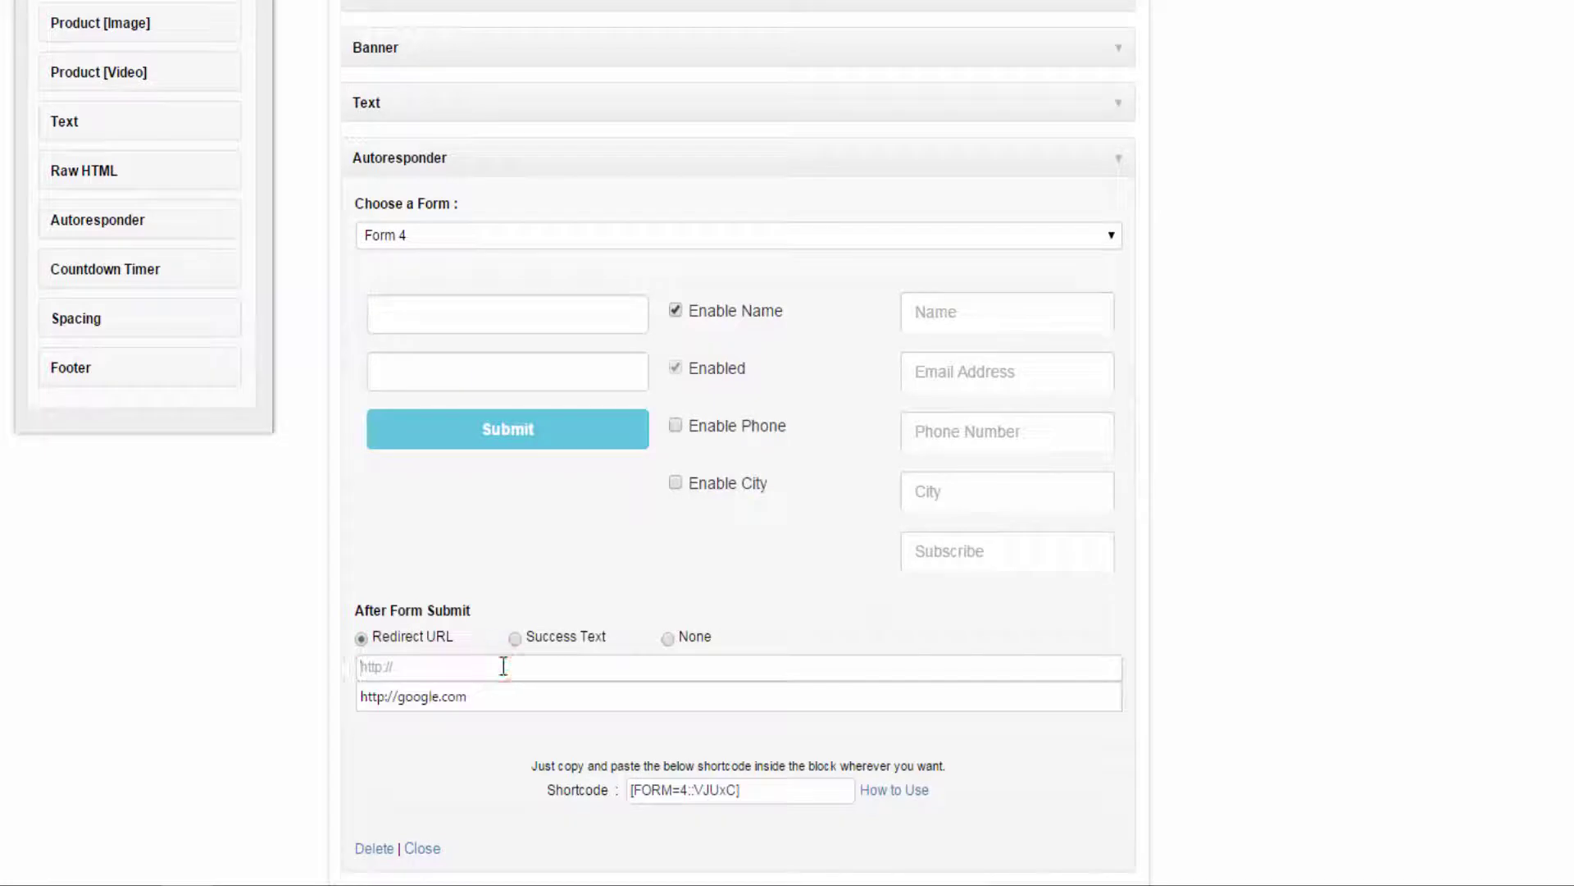
{"action": "left_click", "coordinate": [480, 697]}
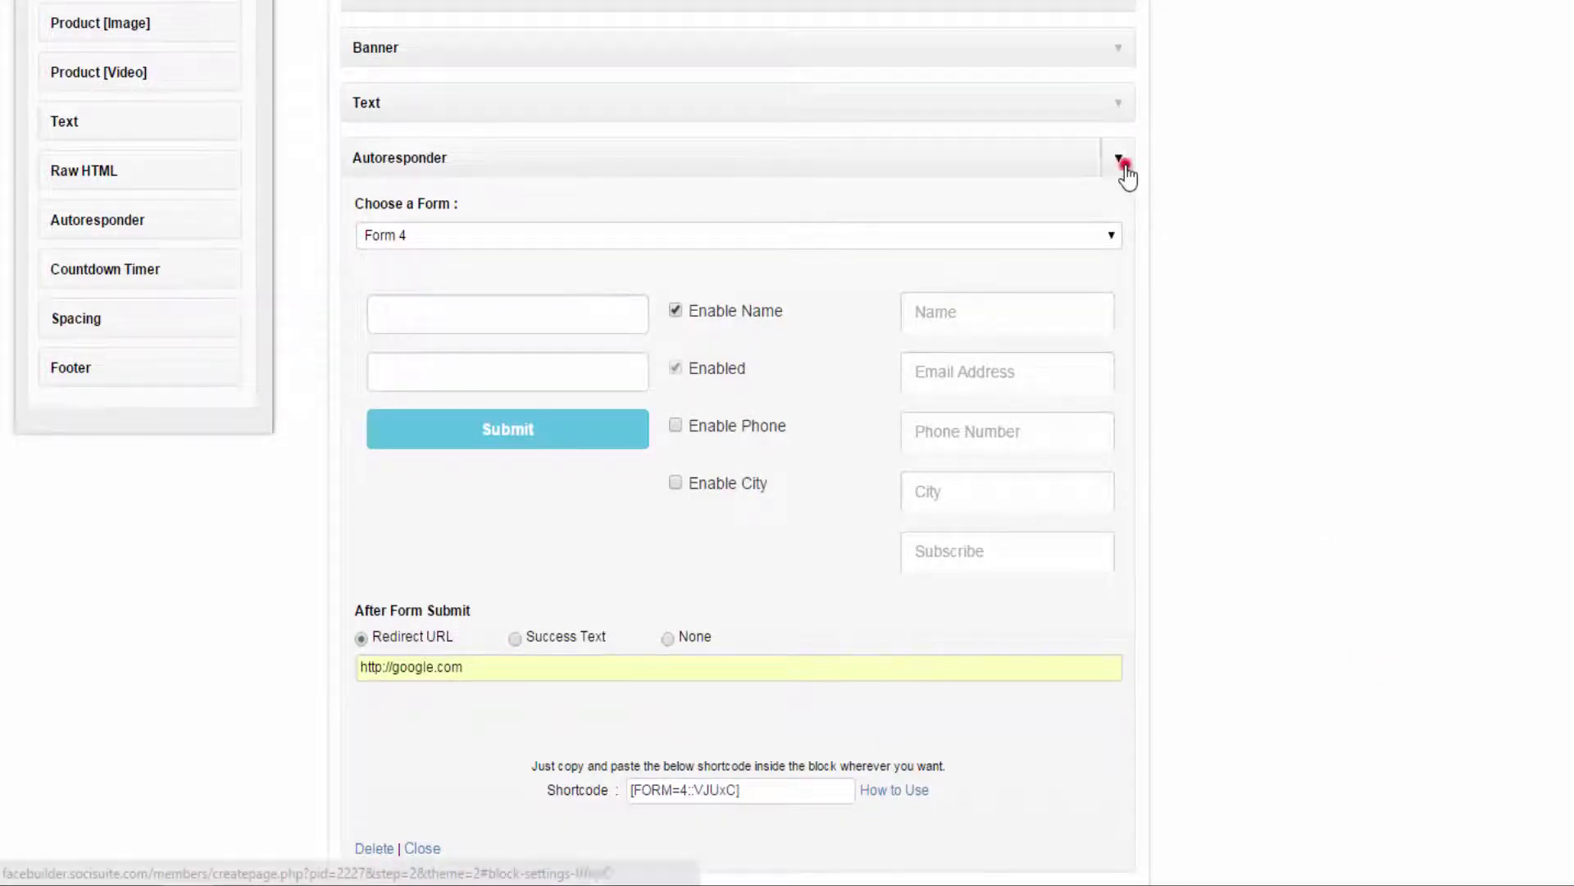
{"action": "left_click", "coordinate": [1120, 160]}
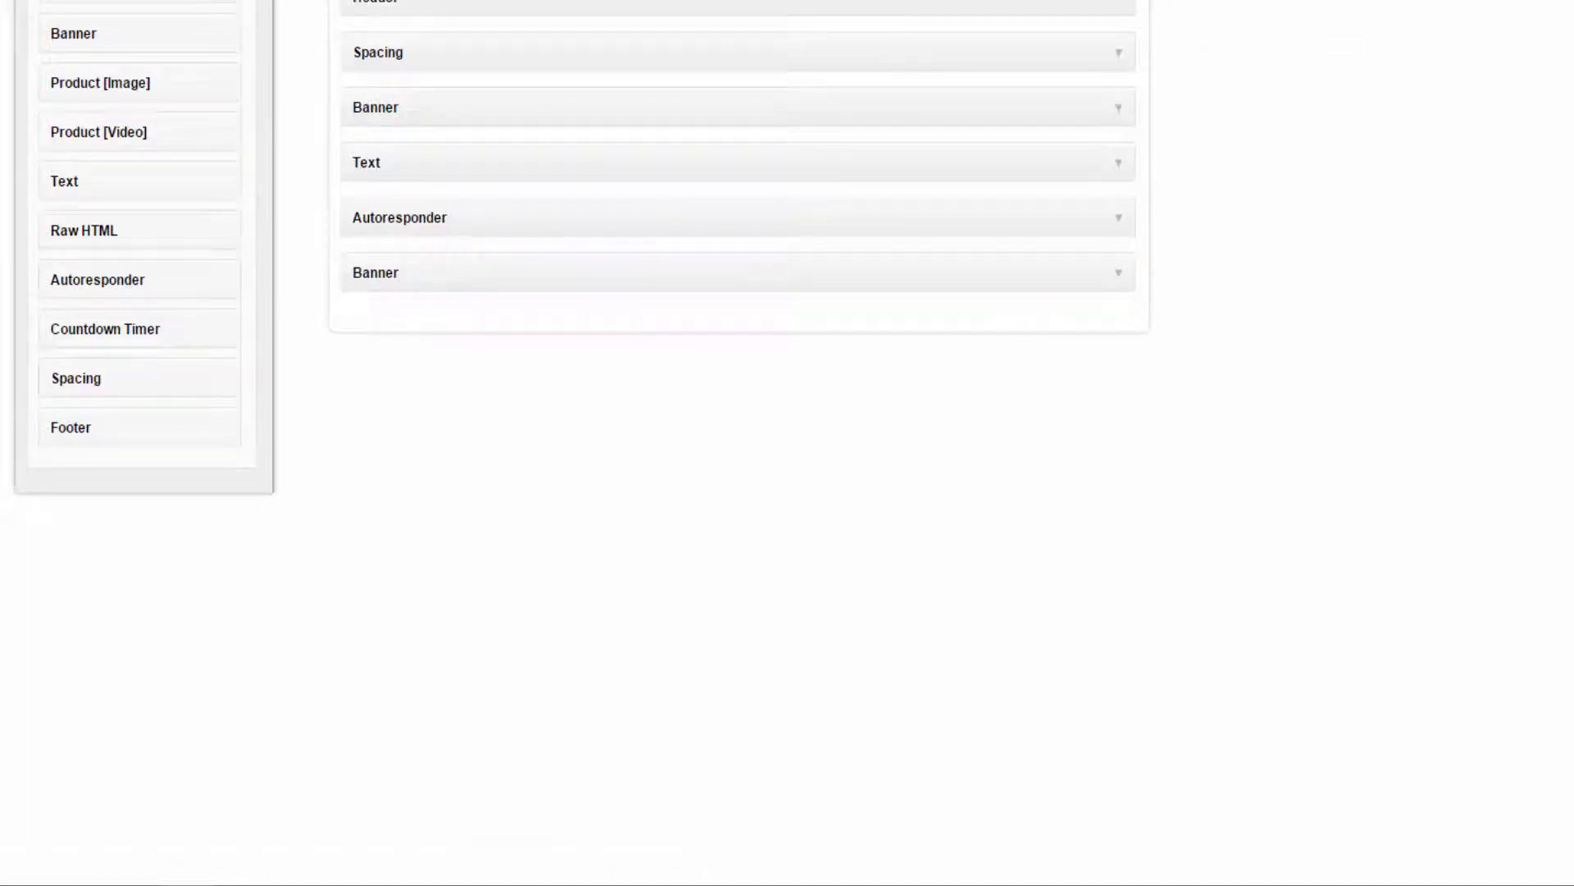
{"action": "left_click", "coordinate": [1545, 99]}
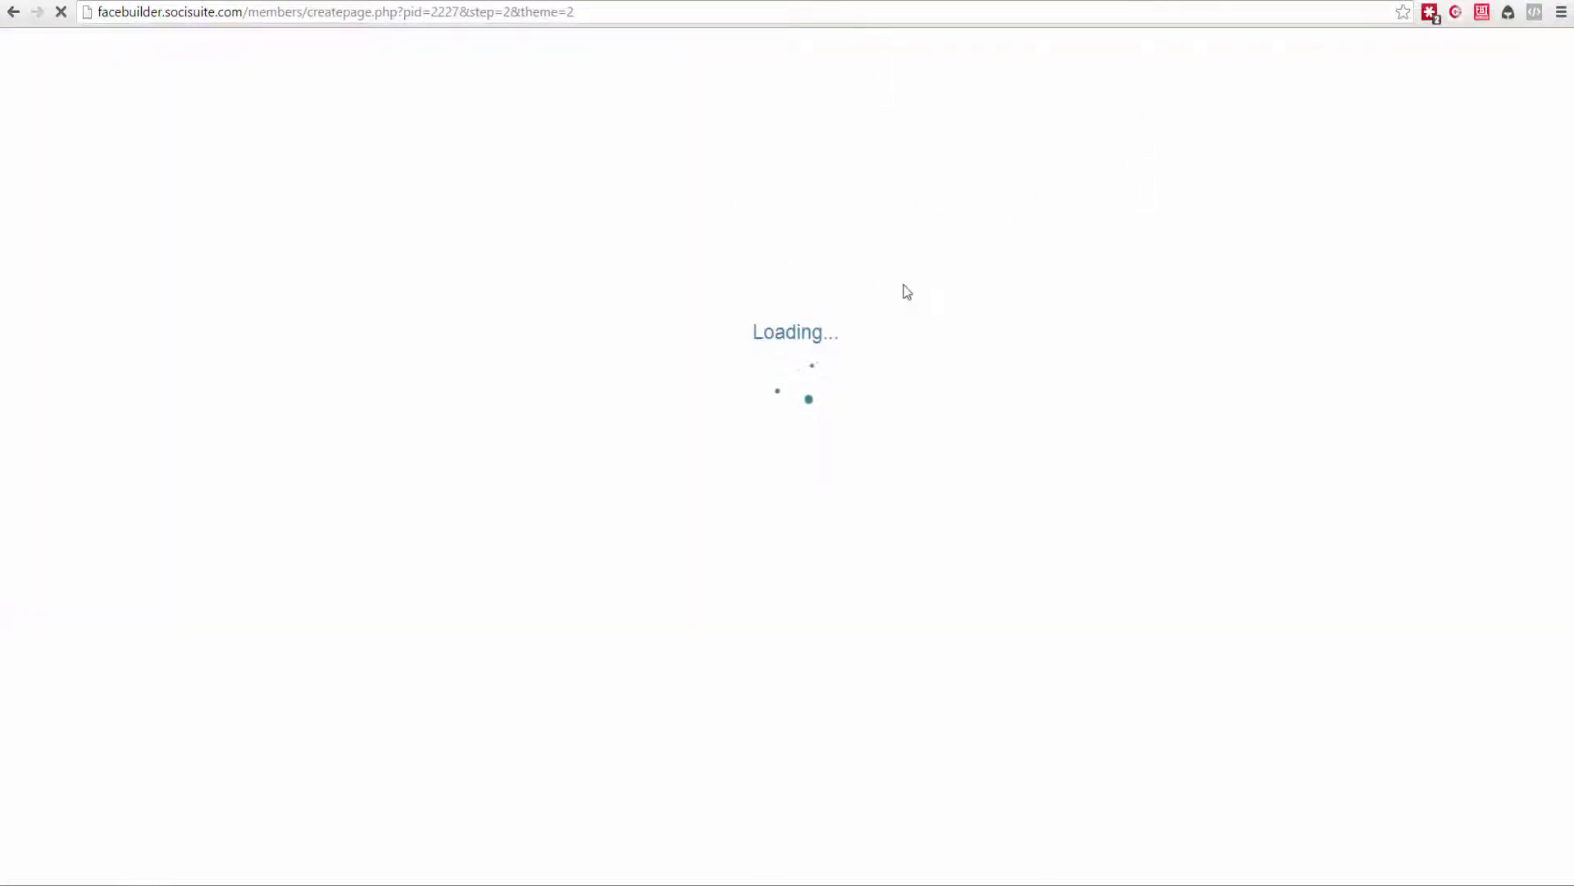
Go back to the Dashboard, where Campaign Viosender is listed as Active.
{"action": "left_click", "coordinate": [899, 58]}
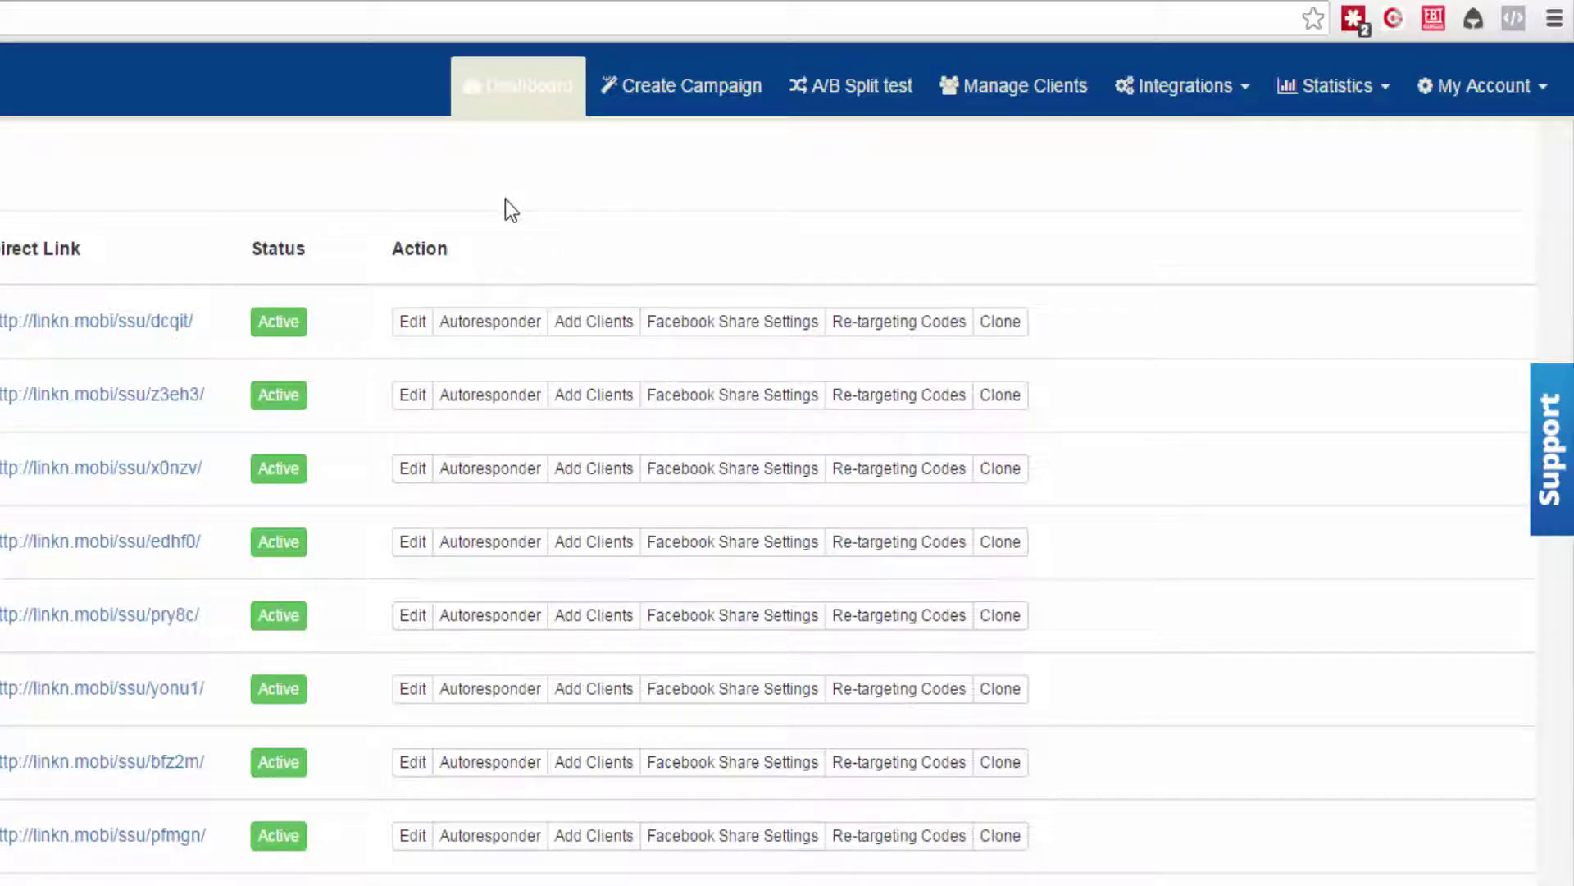
Set the first campaign's autoresponder service to Others and focus the HTML Form Code box.
{"action": "left_click", "coordinate": [489, 321]}
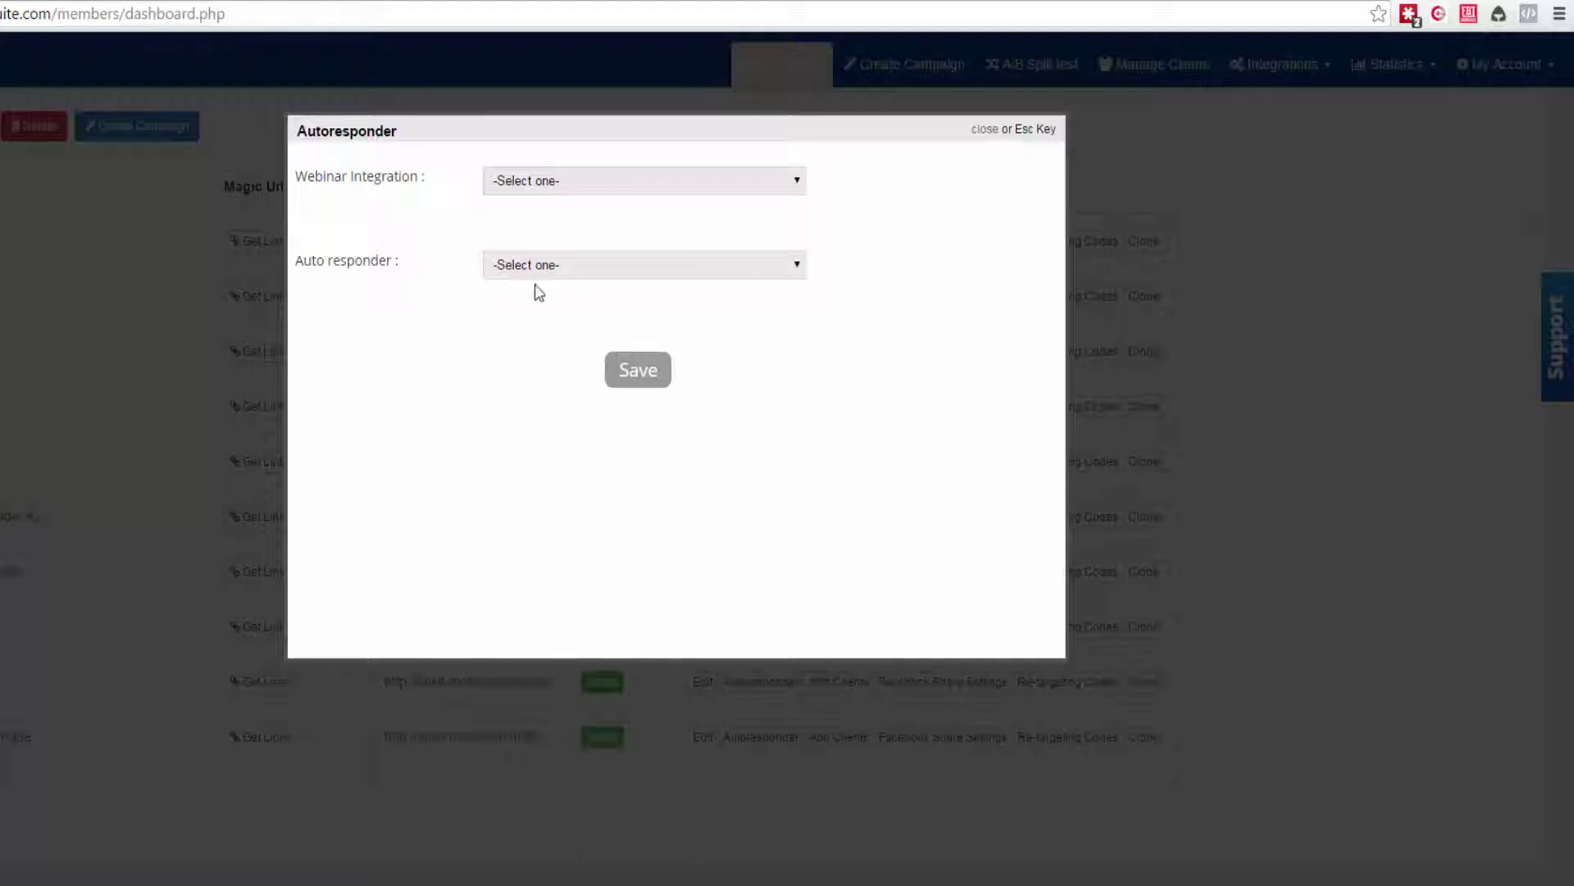
{"action": "left_click", "coordinate": [581, 266]}
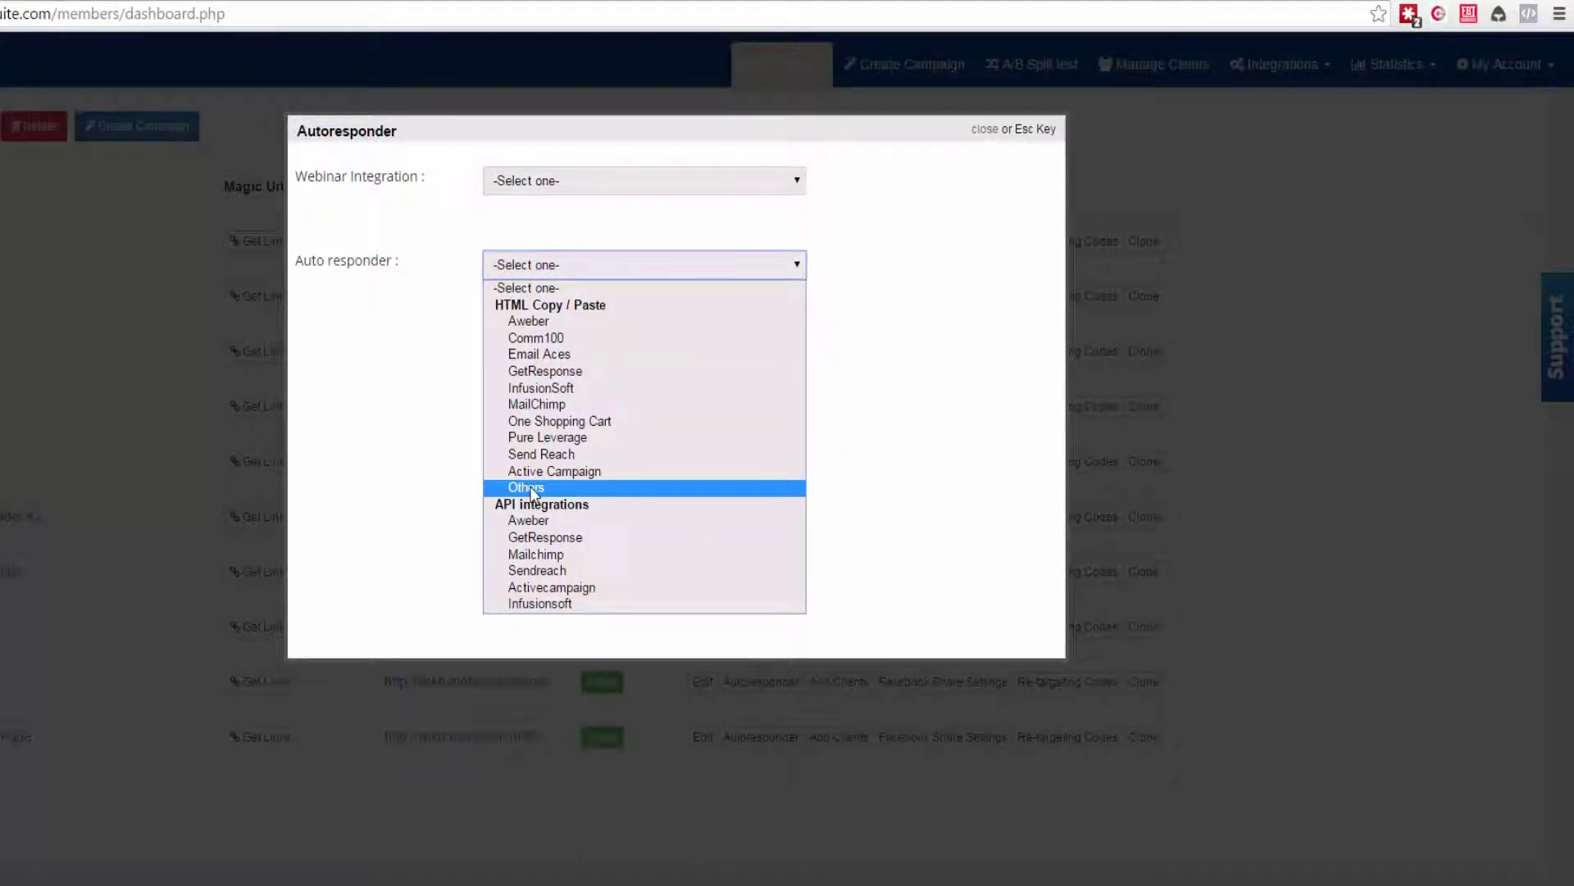
{"action": "left_click", "coordinate": [529, 488]}
{"action": "left_click", "coordinate": [615, 387]}
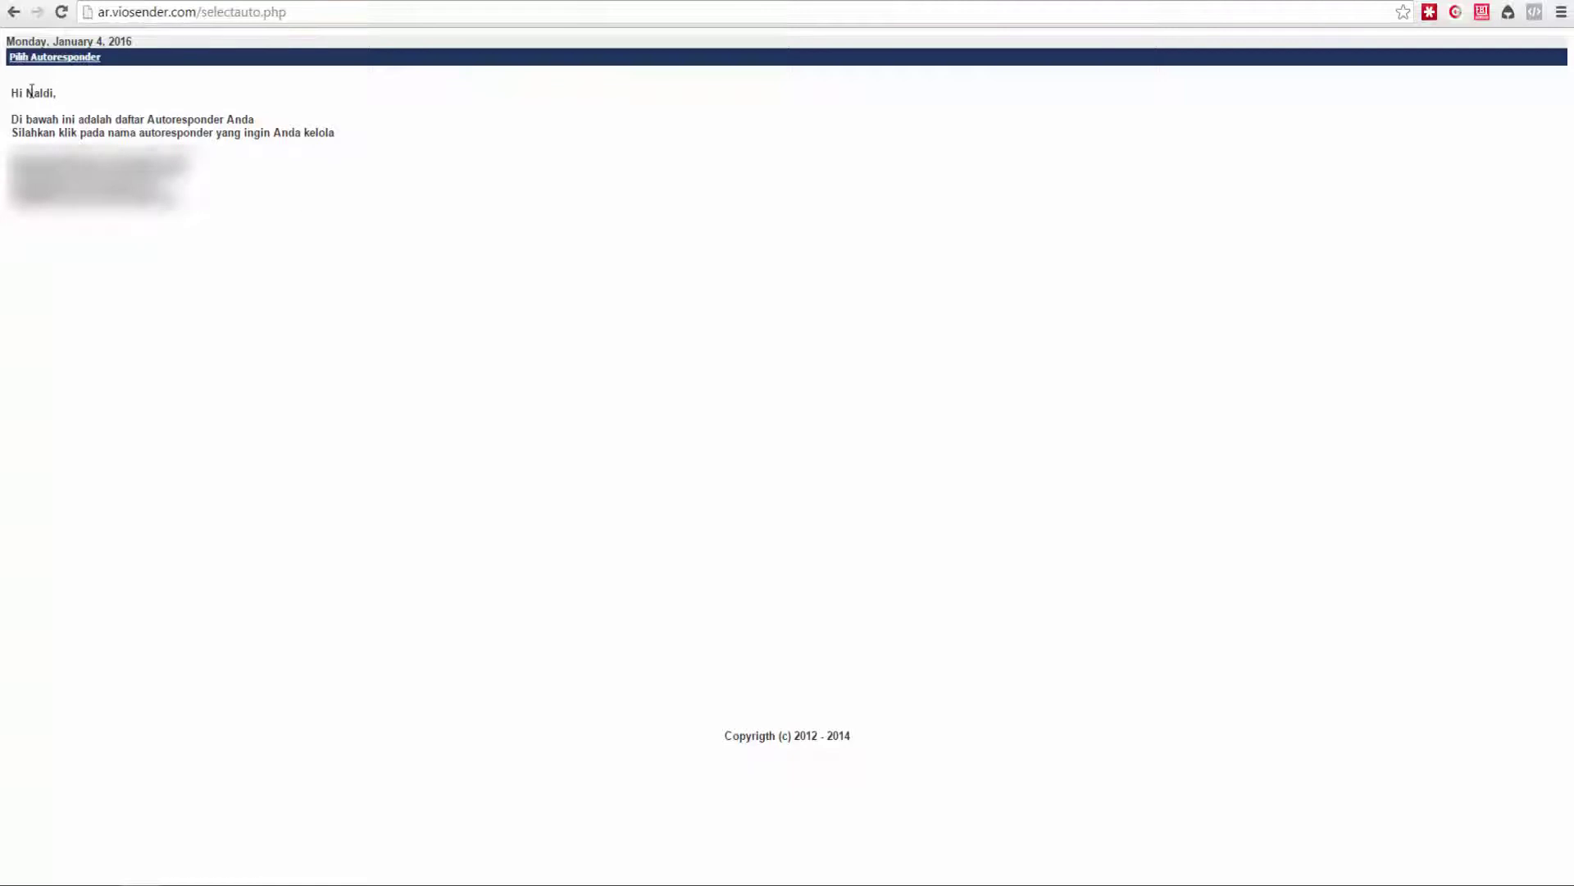
Start a new autoresponder from the account dashboard and name it 'facebuilder'.
{"action": "left_click", "coordinate": [112, 158]}
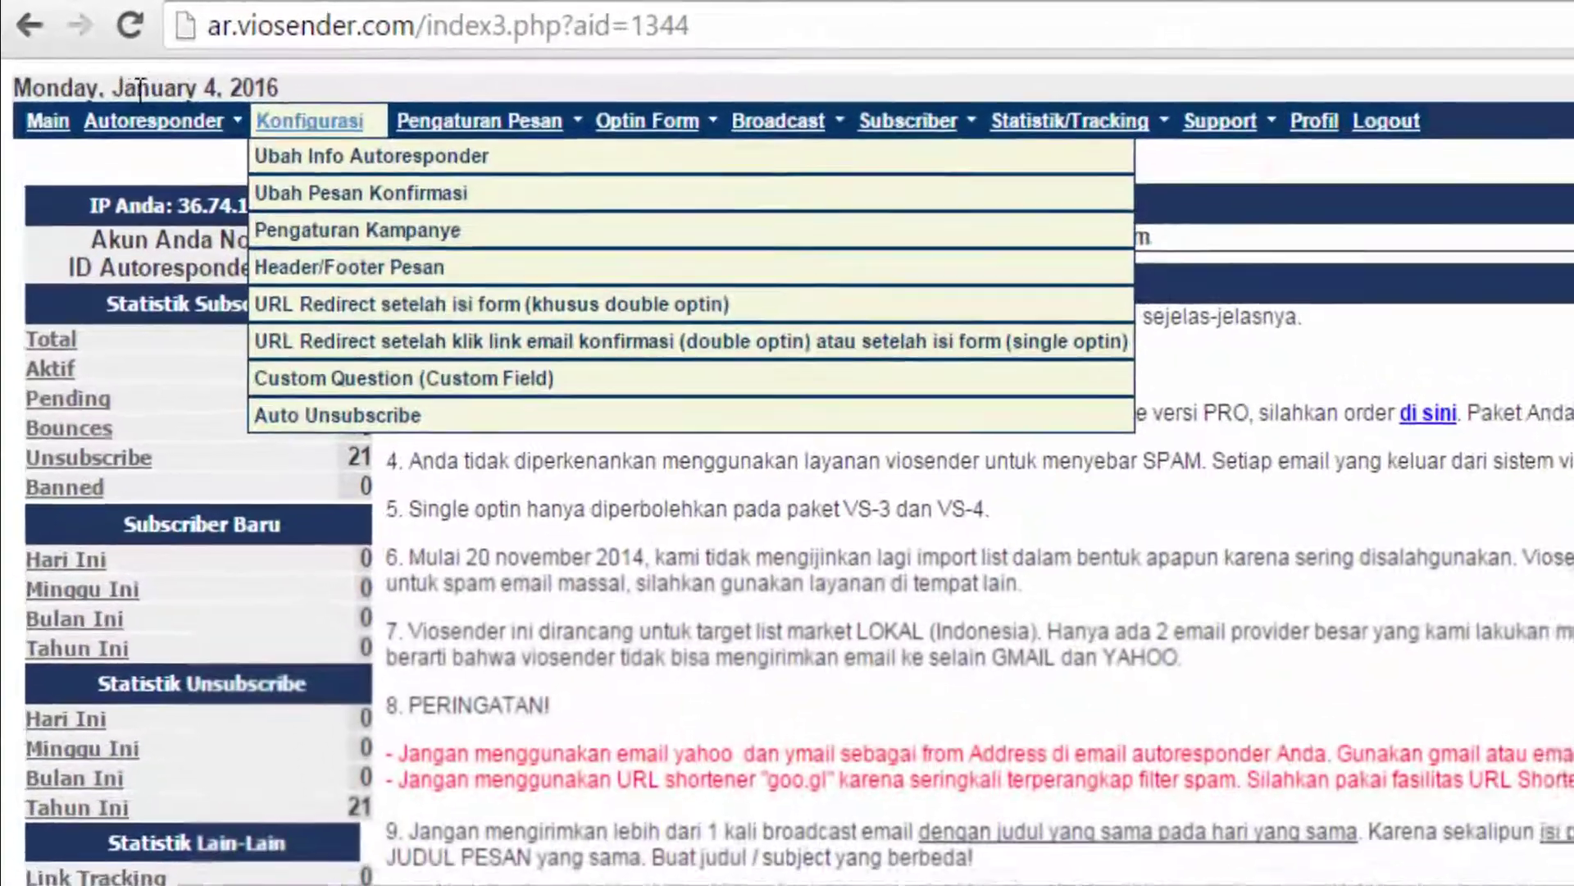
{"action": "mouse_move", "coordinate": [51, 59]}
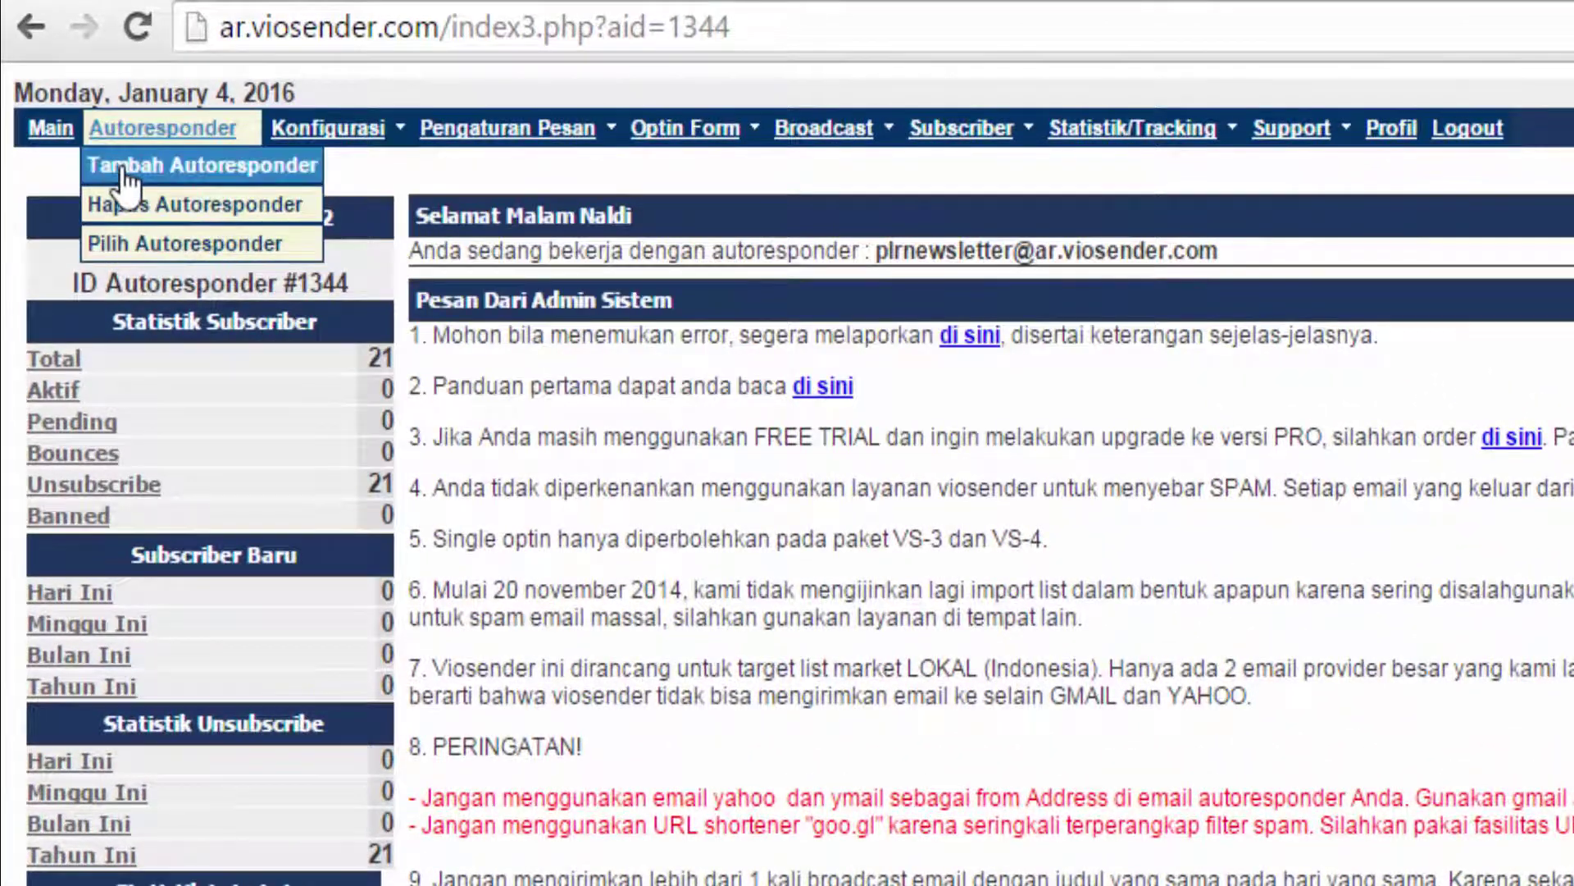
{"action": "left_click", "coordinate": [123, 176]}
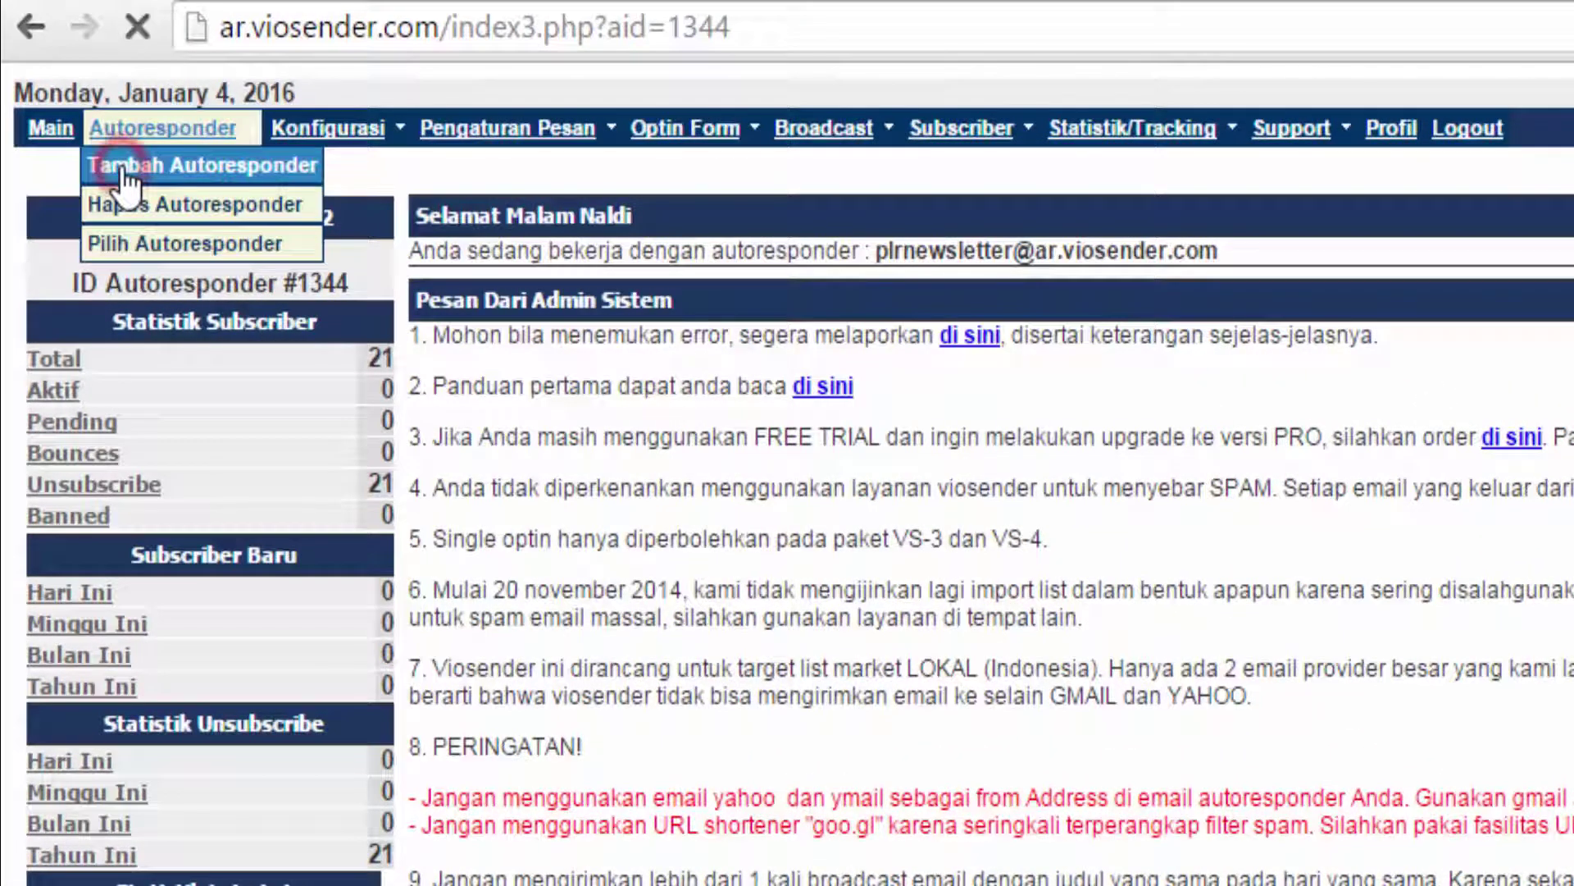
{"action": "left_click", "coordinate": [1267, 292]}
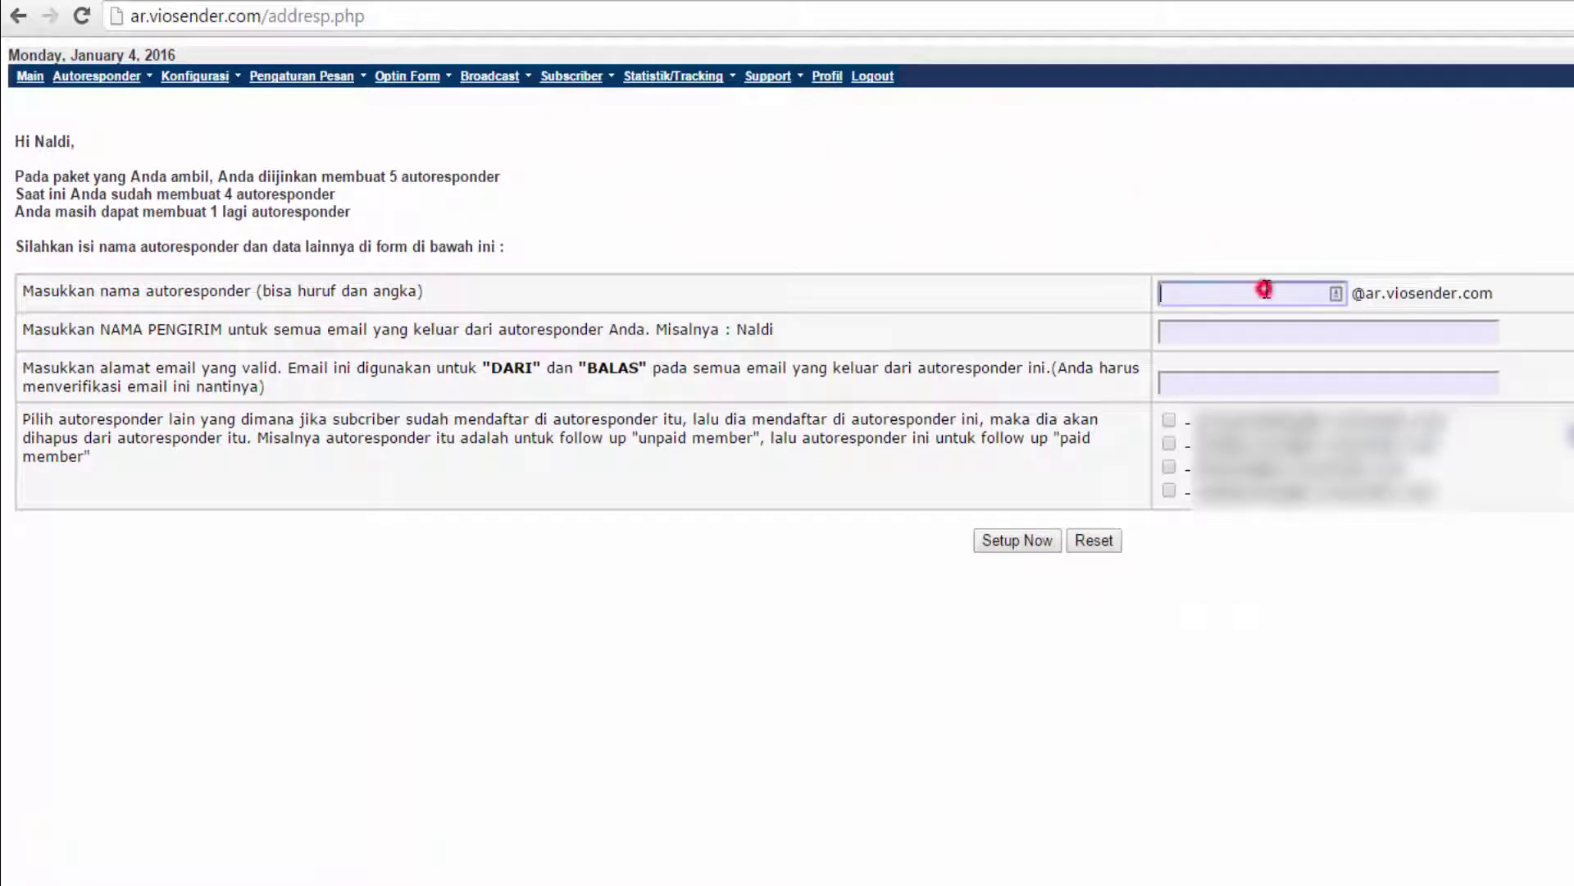
{"action": "type", "text": "facevyu=="}
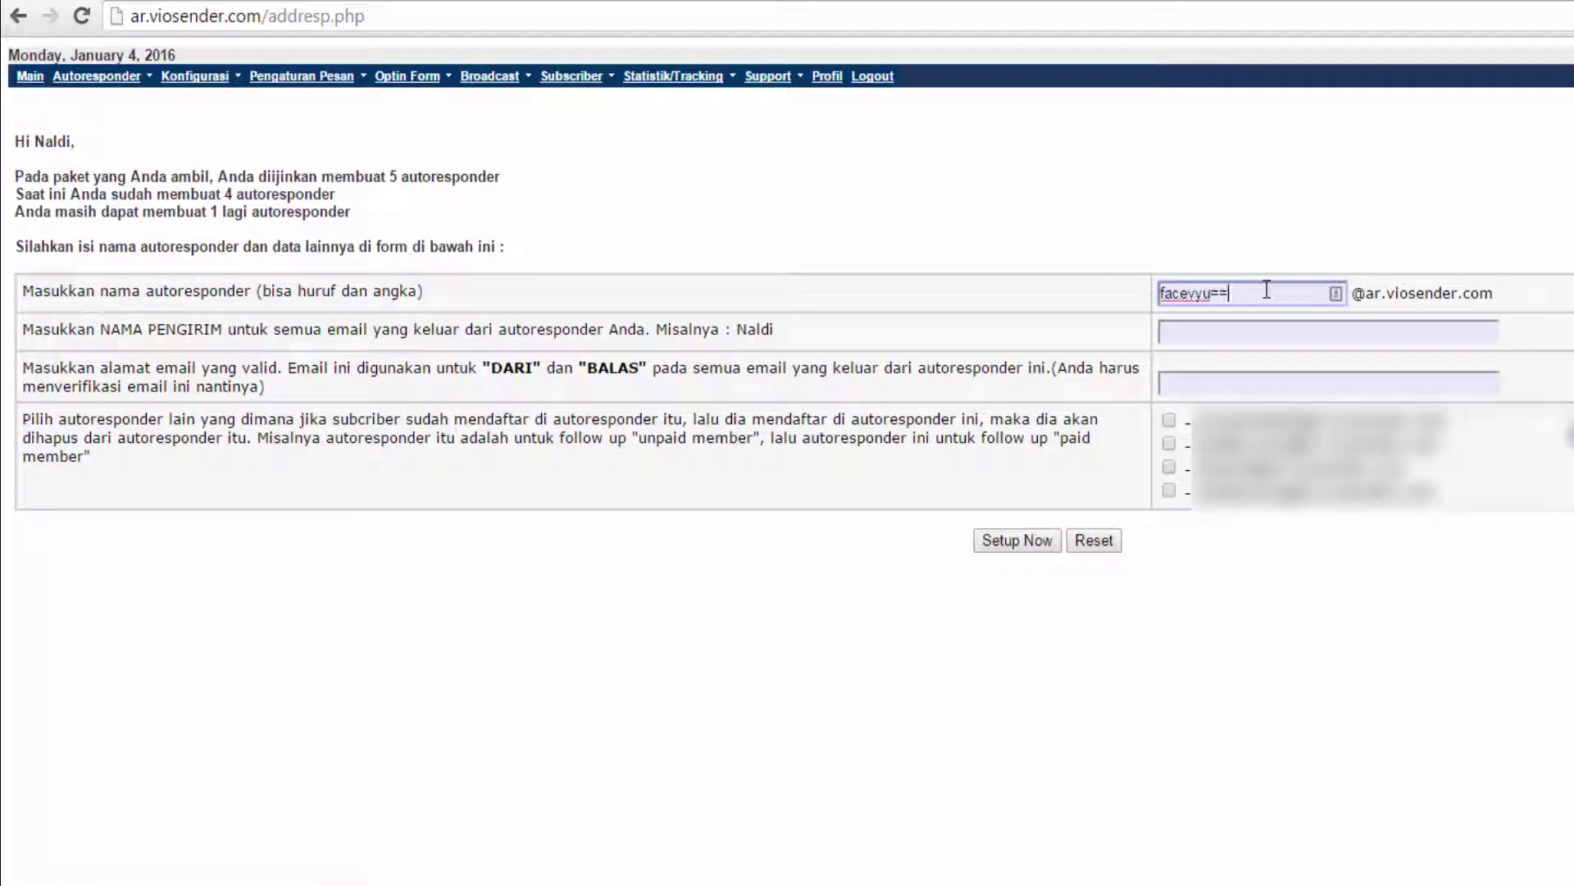
{"action": "key", "text": "BackSpace"}
{"action": "key", "text": "BackSpace"}
{"action": "key", "text": "BackSpace"}
{"action": "type", "text": "bui"}
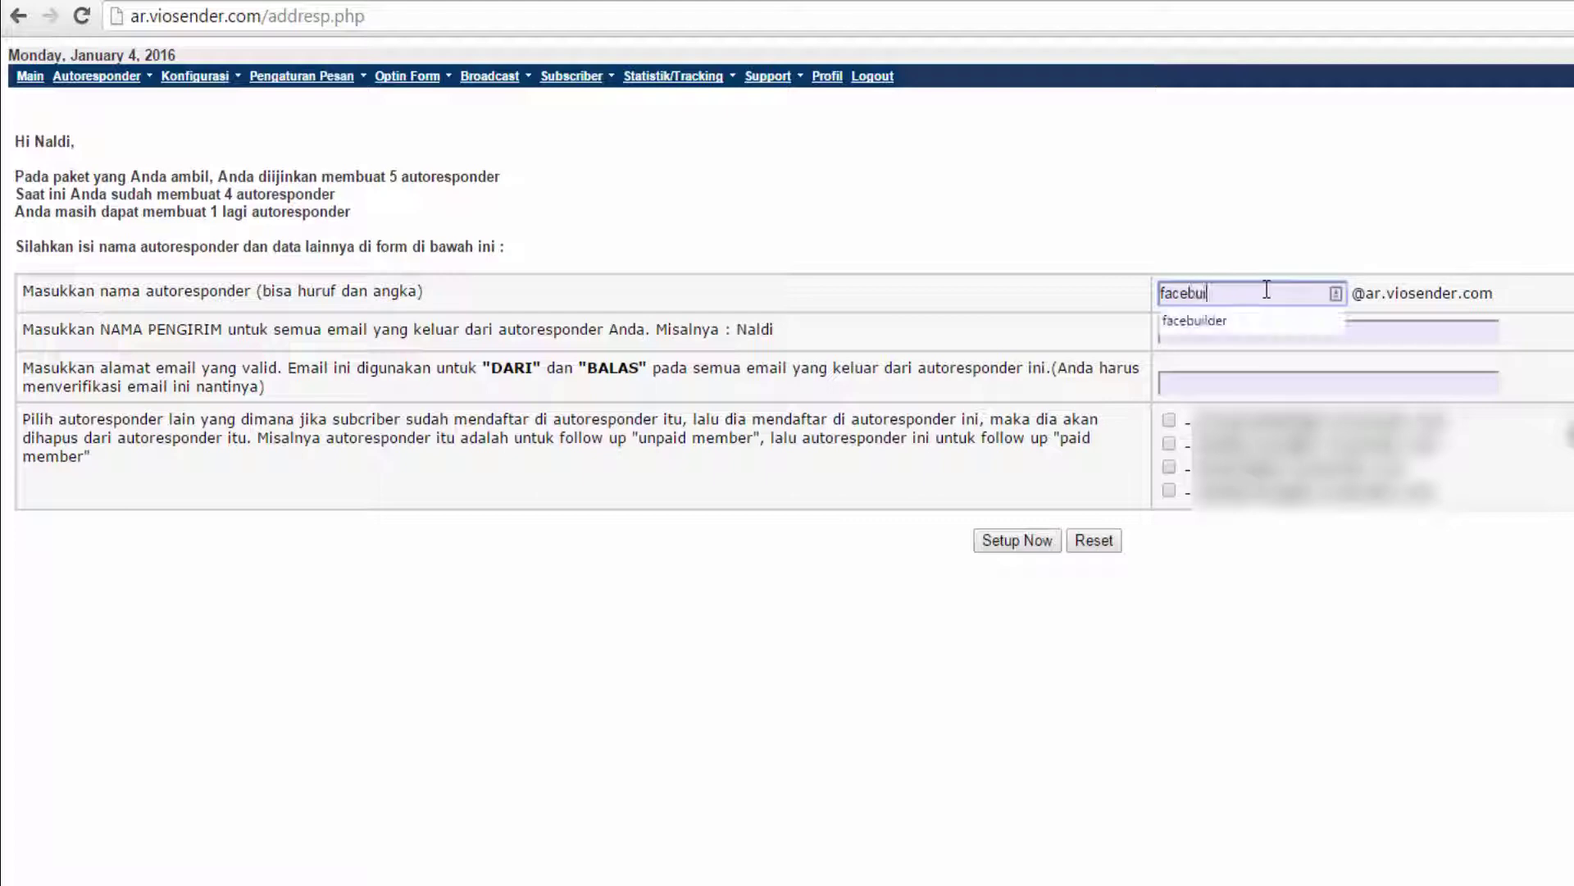
{"action": "type", "text": "lder"}
{"action": "left_click", "coordinate": [1248, 242]}
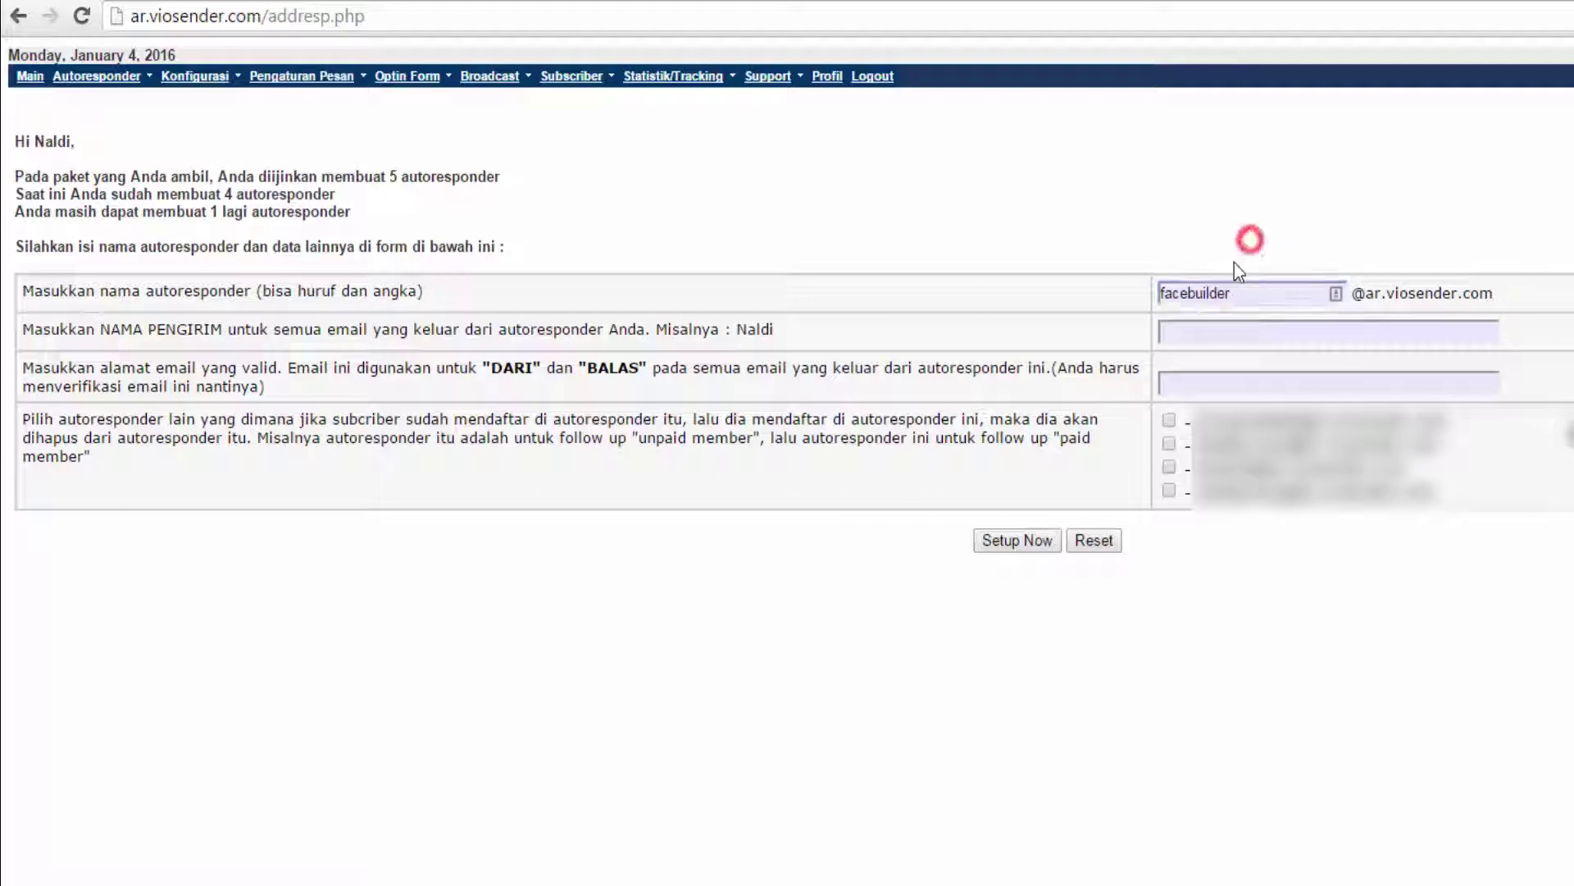
Set the sender name to 'Digital Product Sale' with the admin e-mail address, then create it.
{"action": "left_click_drag", "start_coordinate": [111, 328], "coordinate": [461, 328]}
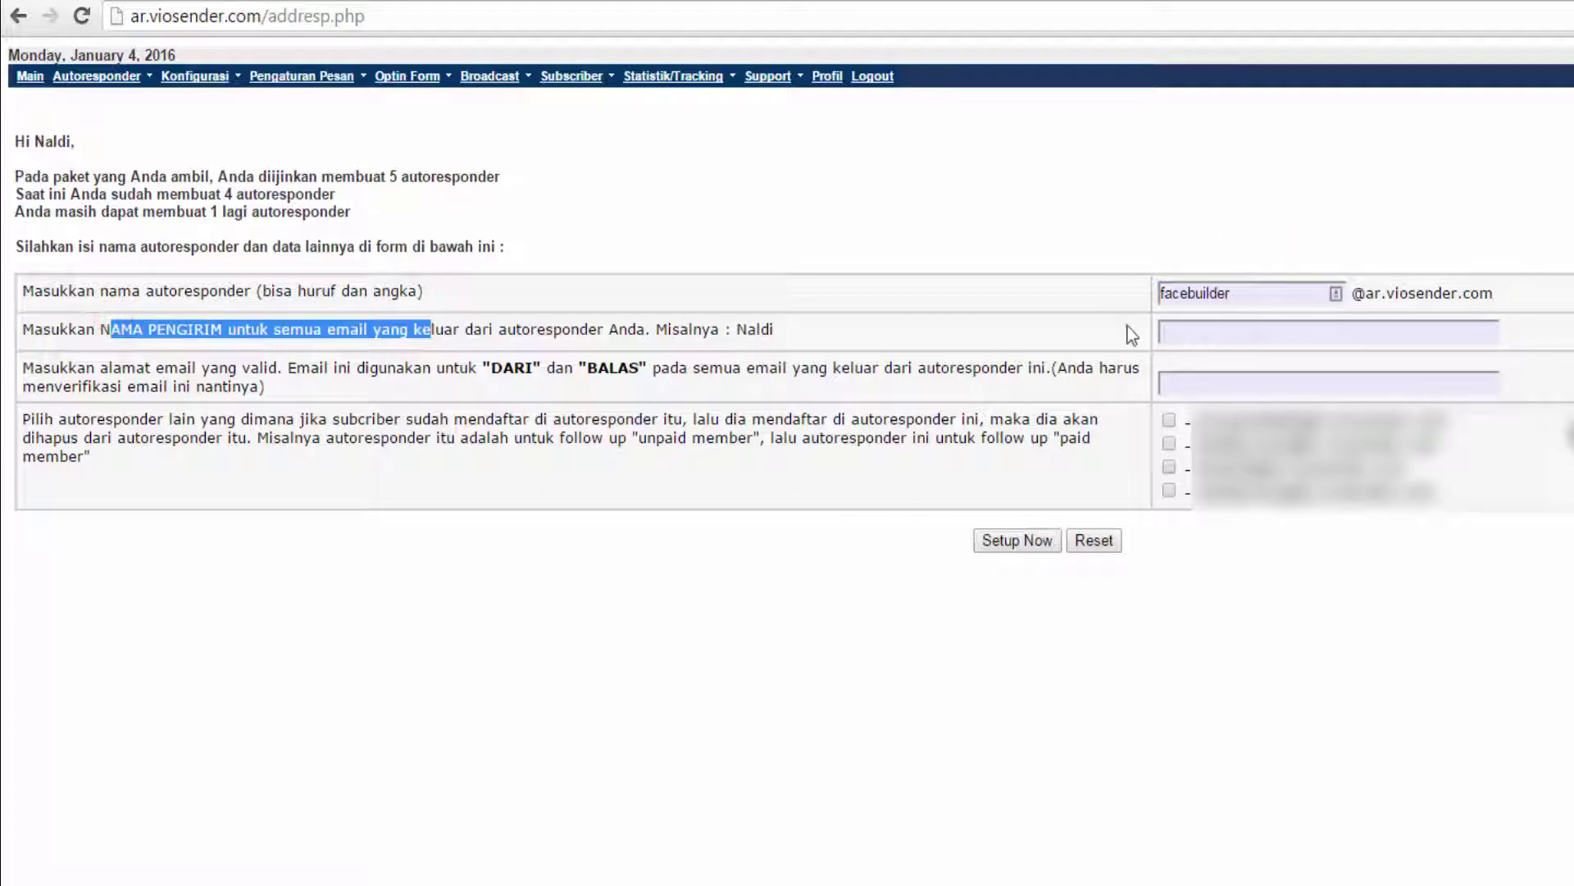
{"action": "left_click", "coordinate": [1199, 335]}
{"action": "type", "text": "Digital Product"}
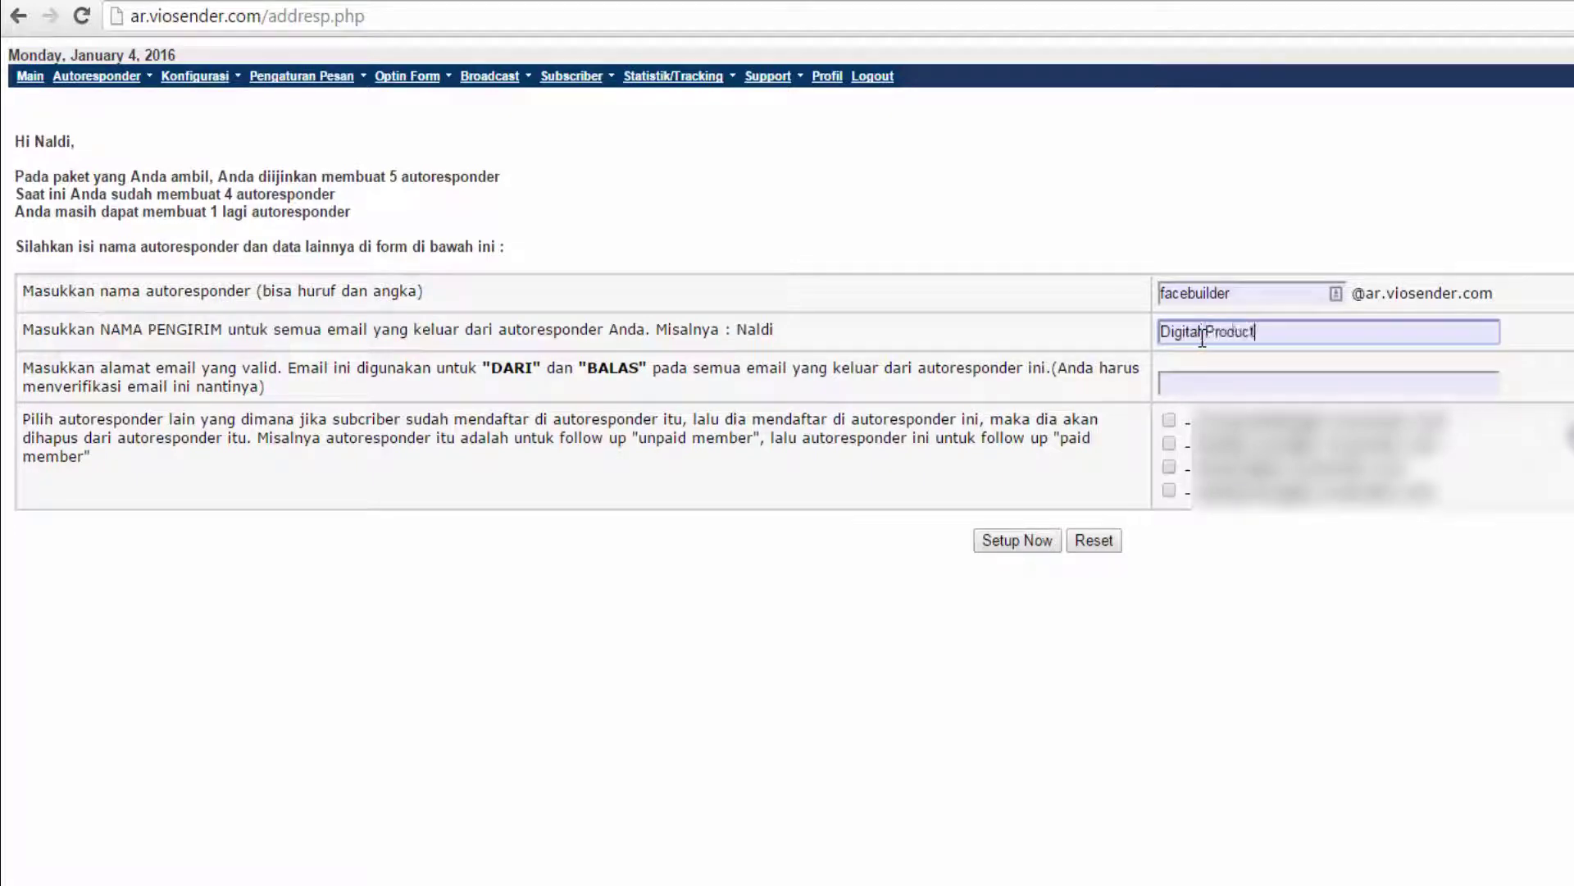
{"action": "type", "text": " Sale"}
{"action": "key", "text": "Tab"}
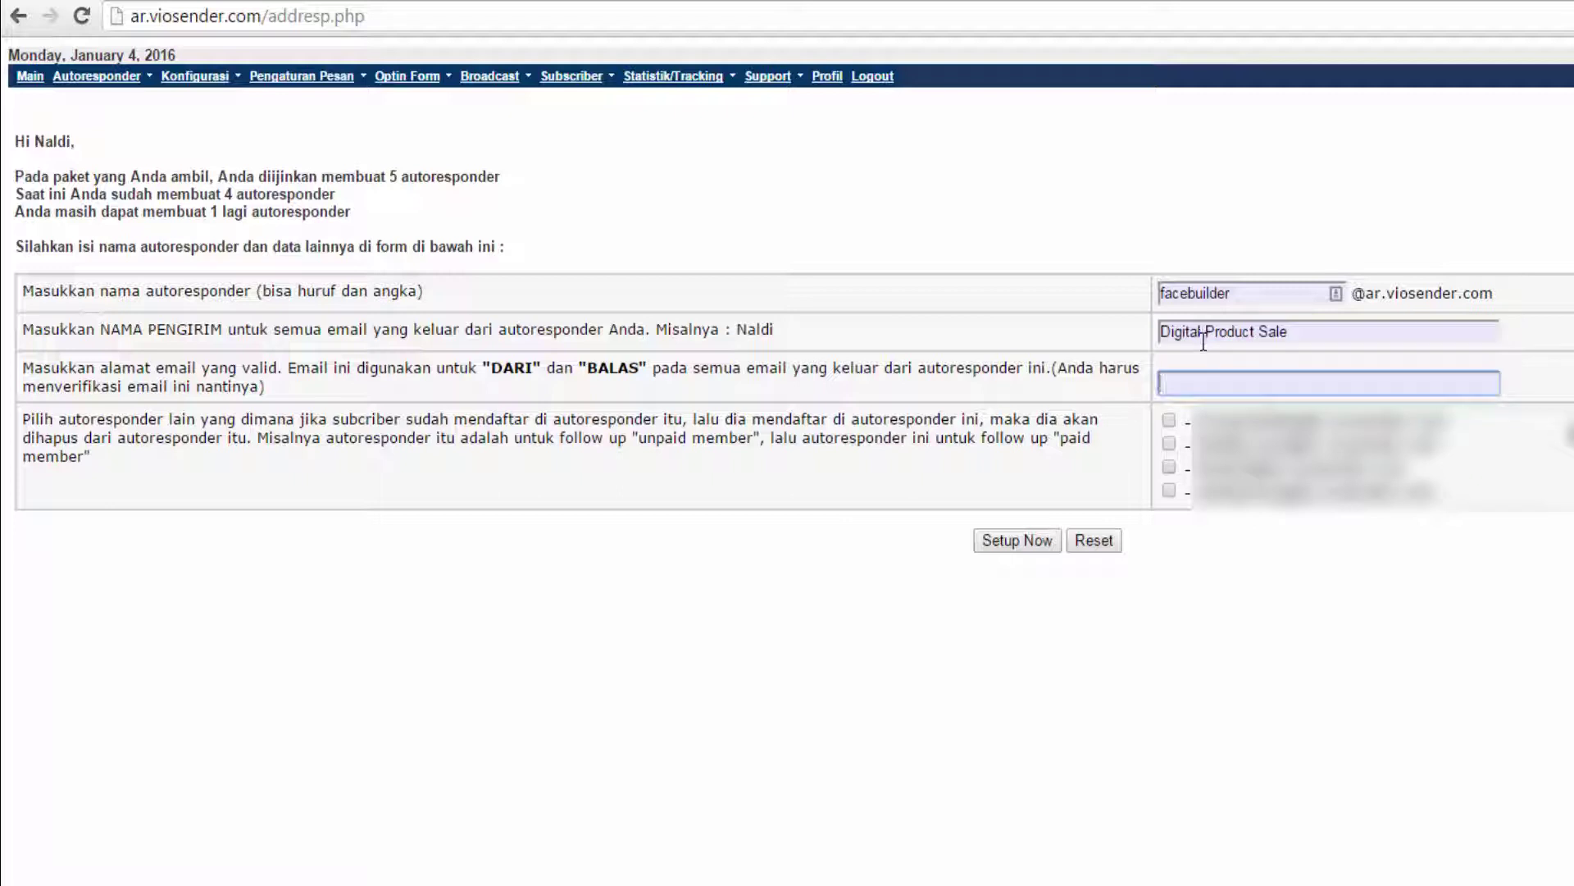
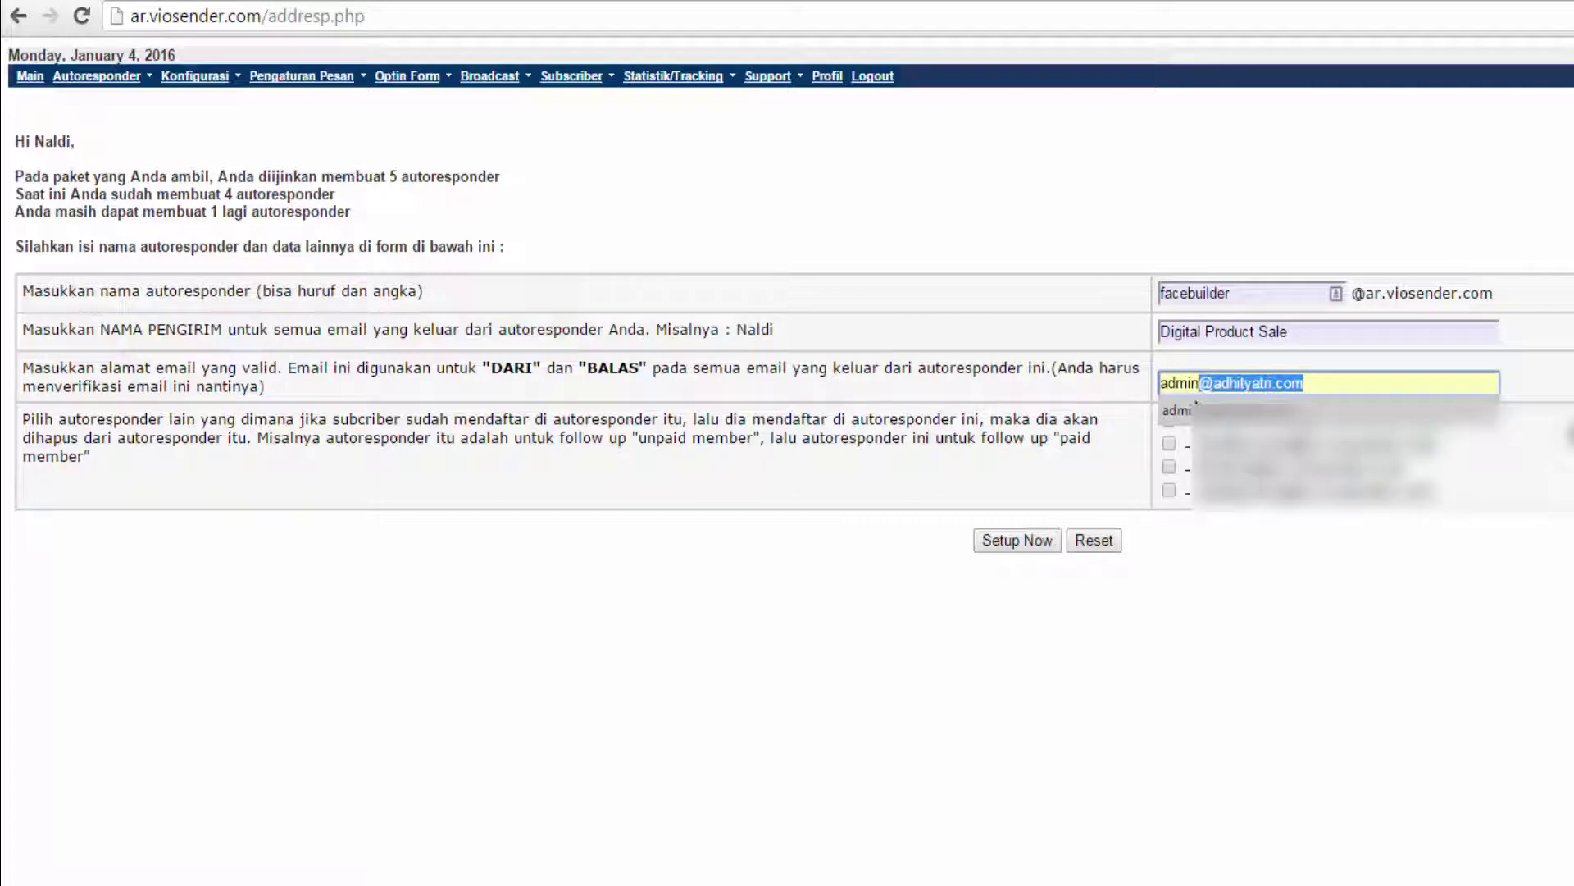
{"action": "left_click", "coordinate": [1202, 407]}
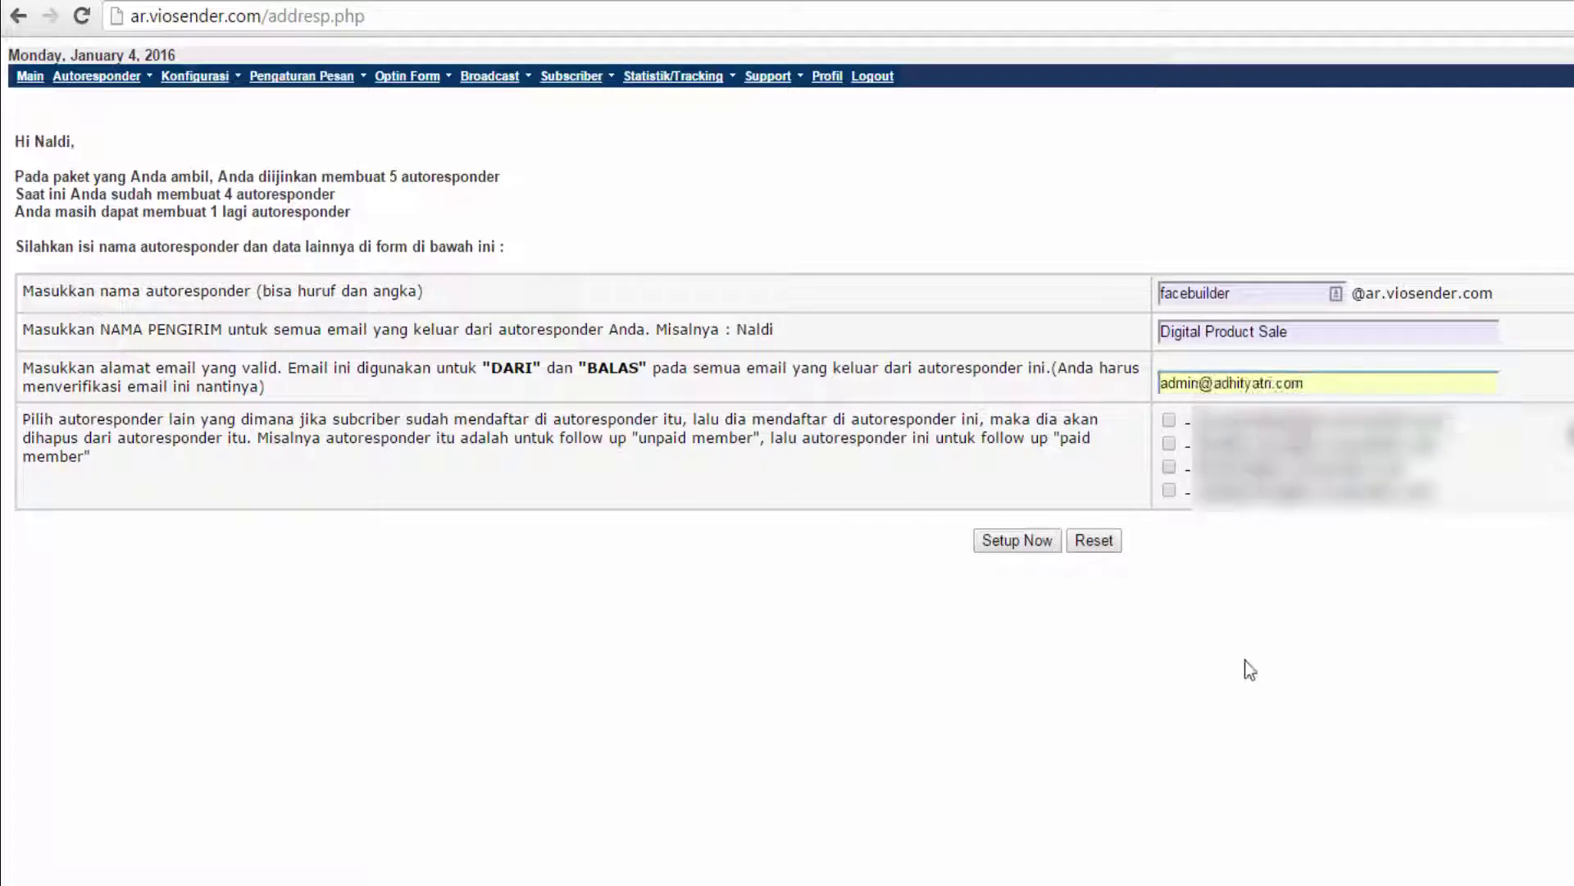
{"action": "left_click", "coordinate": [1007, 543]}
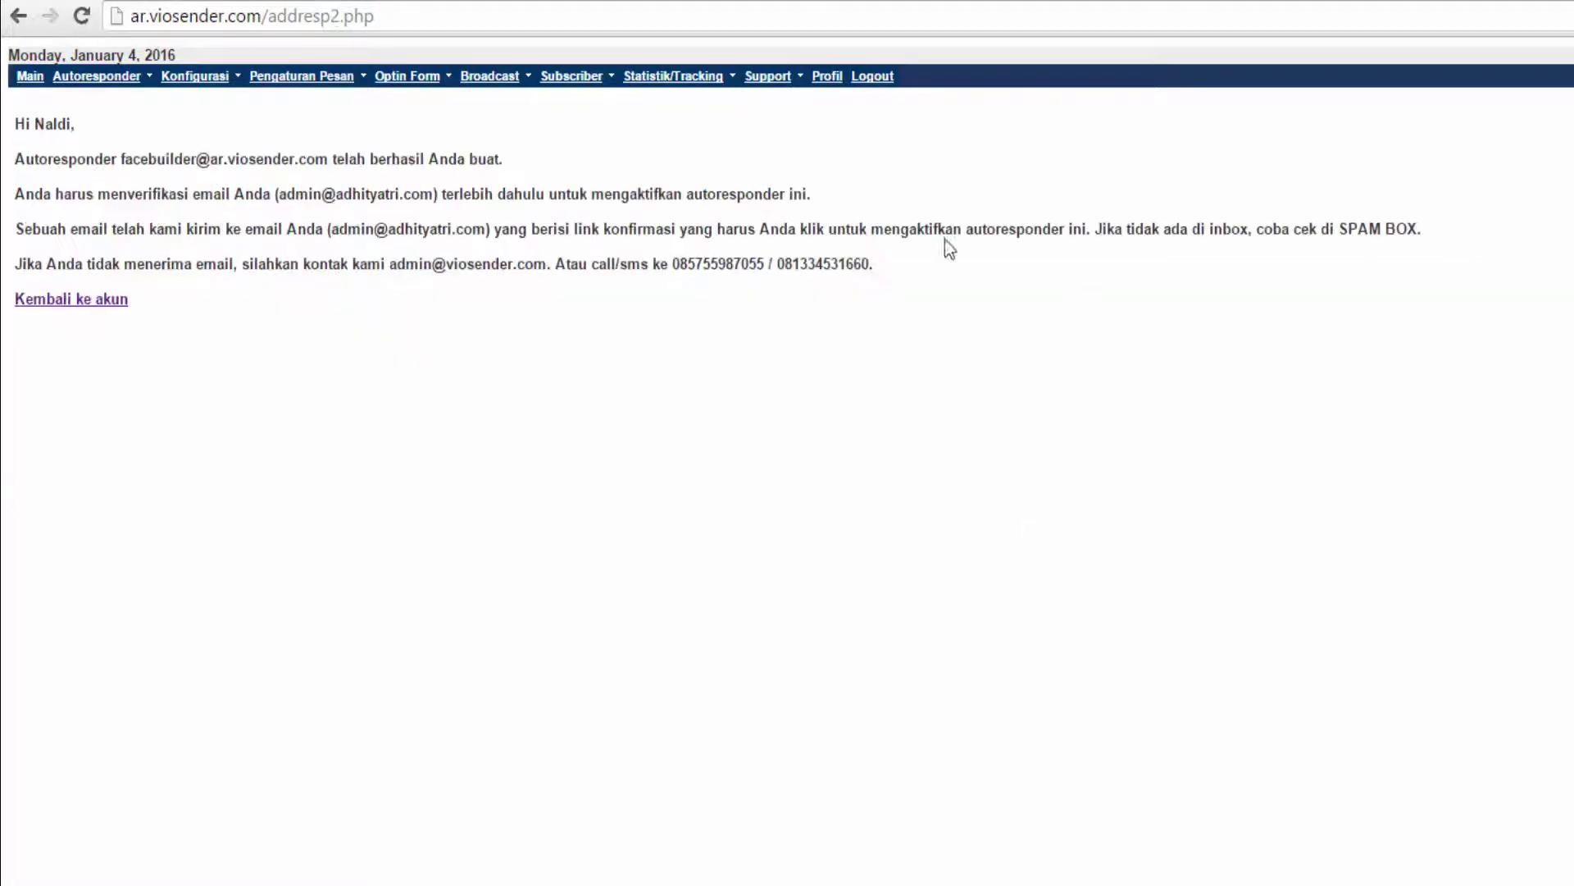
{"action": "left_click_drag", "start_coordinate": [19, 158], "coordinate": [211, 159]}
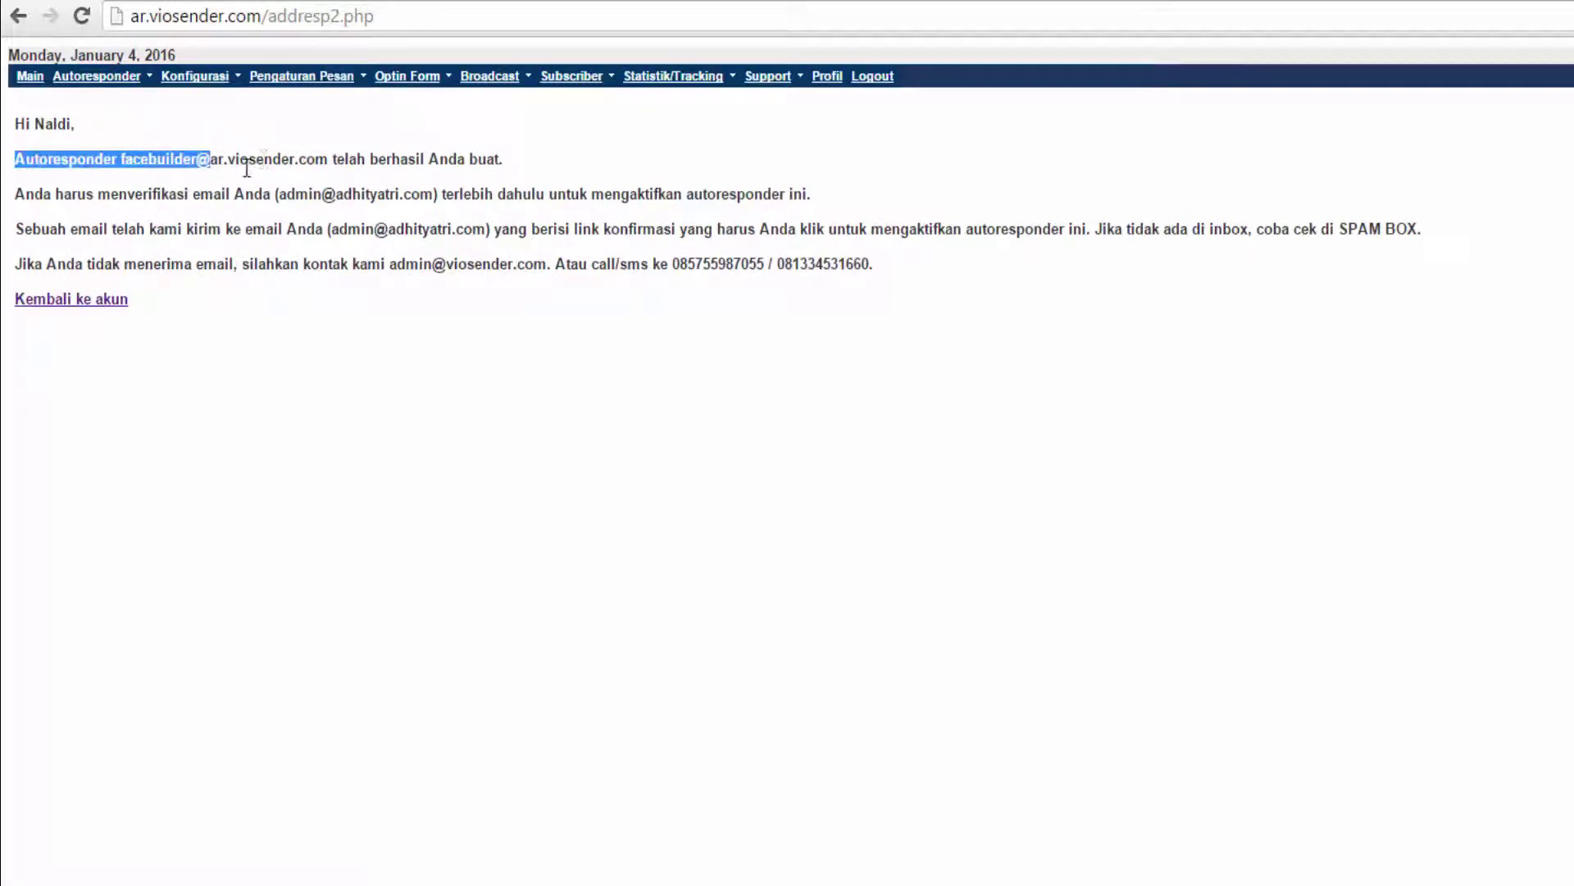
{"action": "left_click_drag", "start_coordinate": [367, 159], "coordinate": [503, 159]}
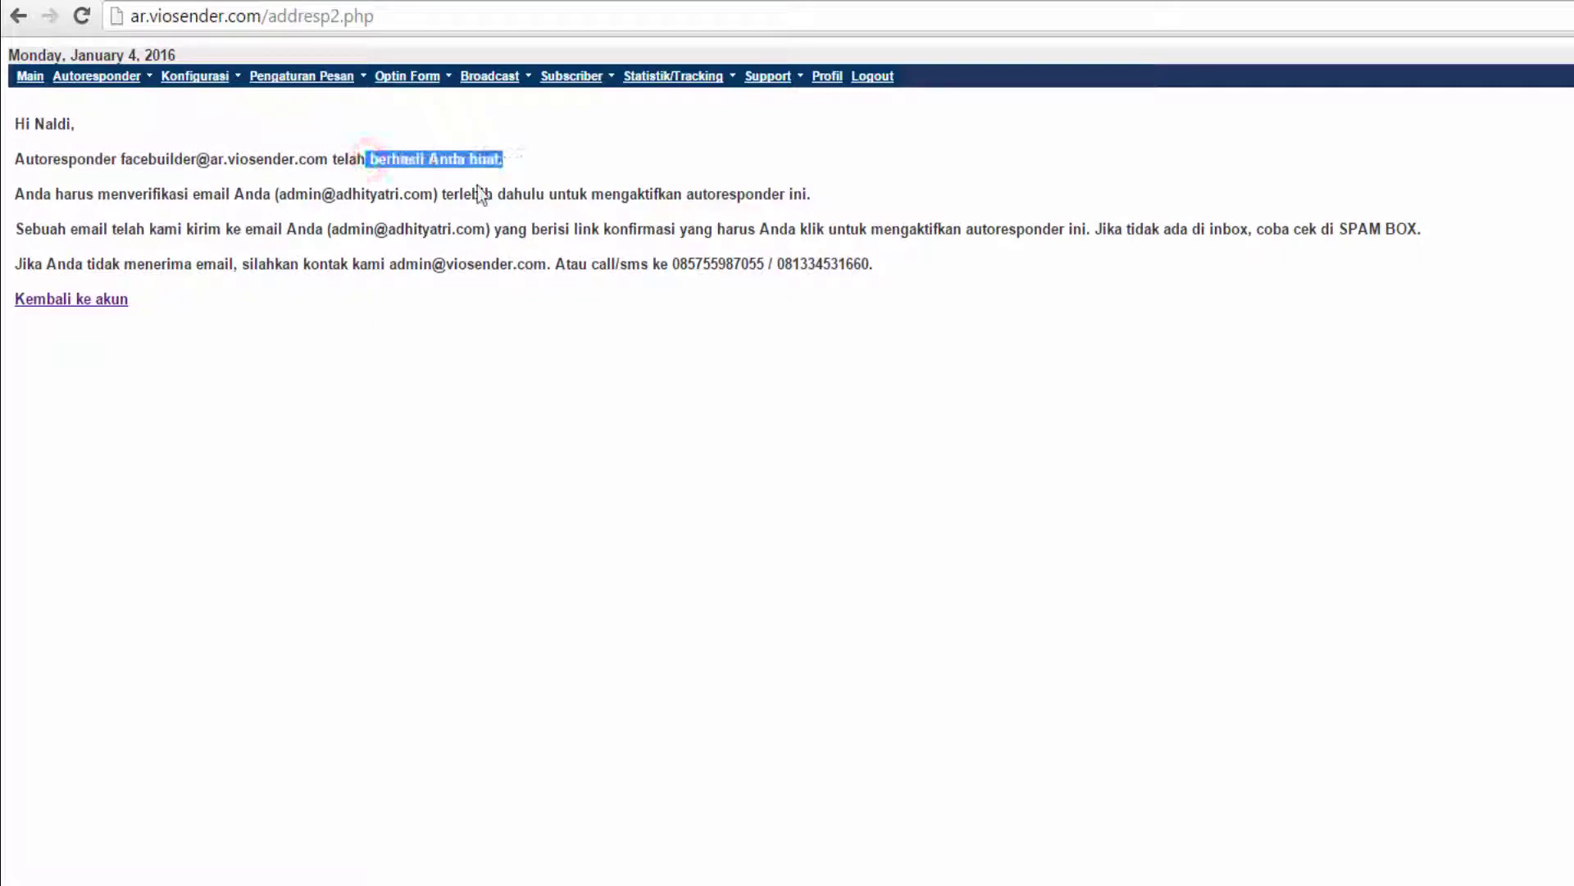
{"action": "left_click_drag", "start_coordinate": [45, 193], "coordinate": [325, 192]}
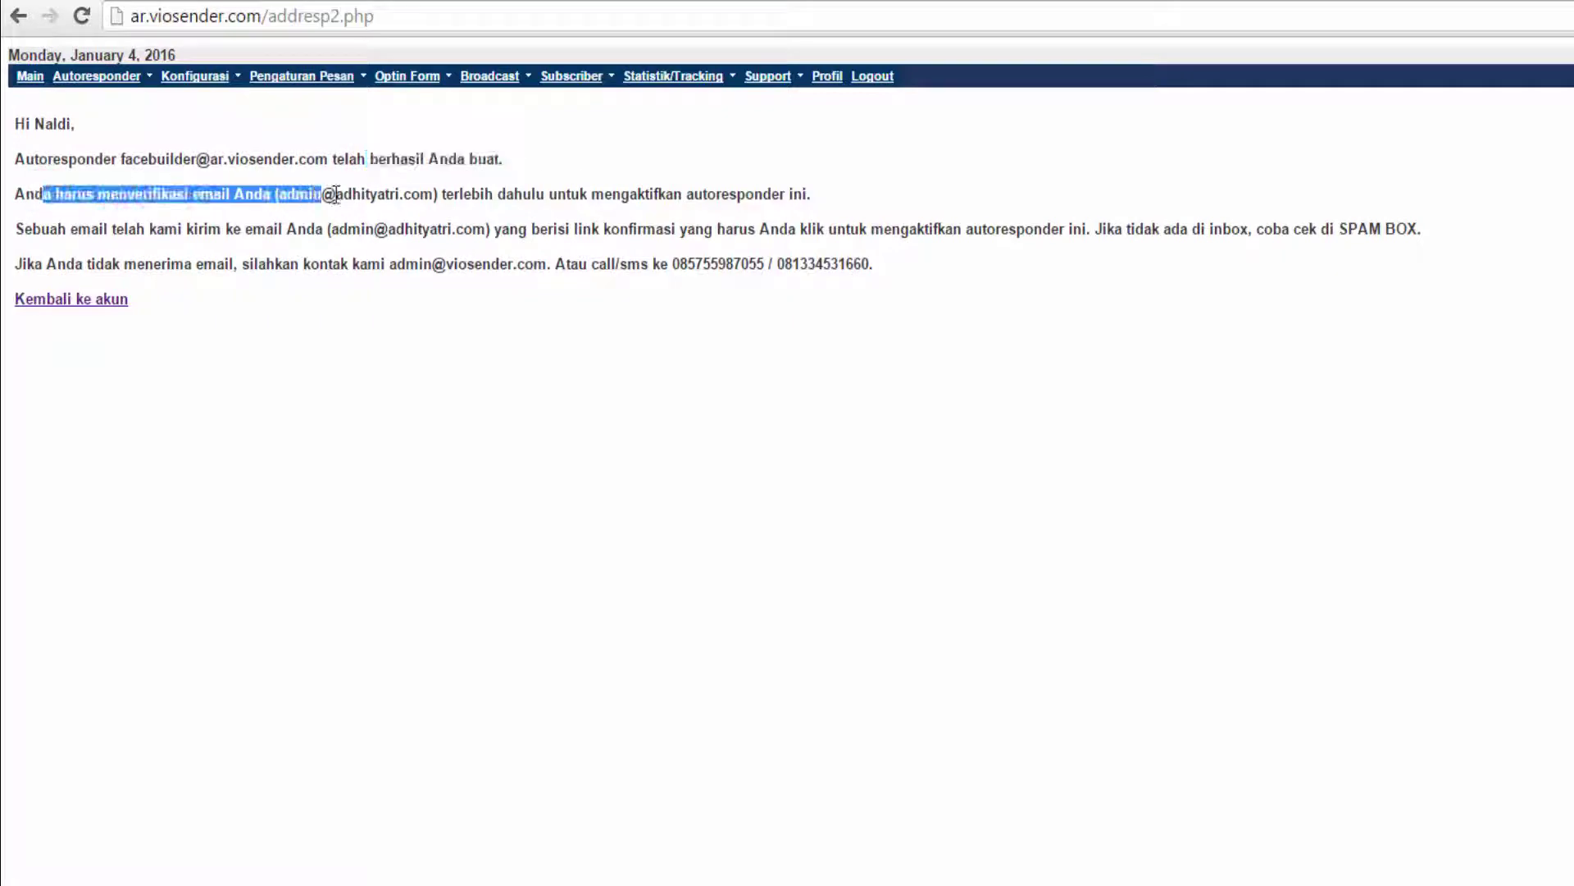
{"action": "left_click", "coordinate": [865, 228]}
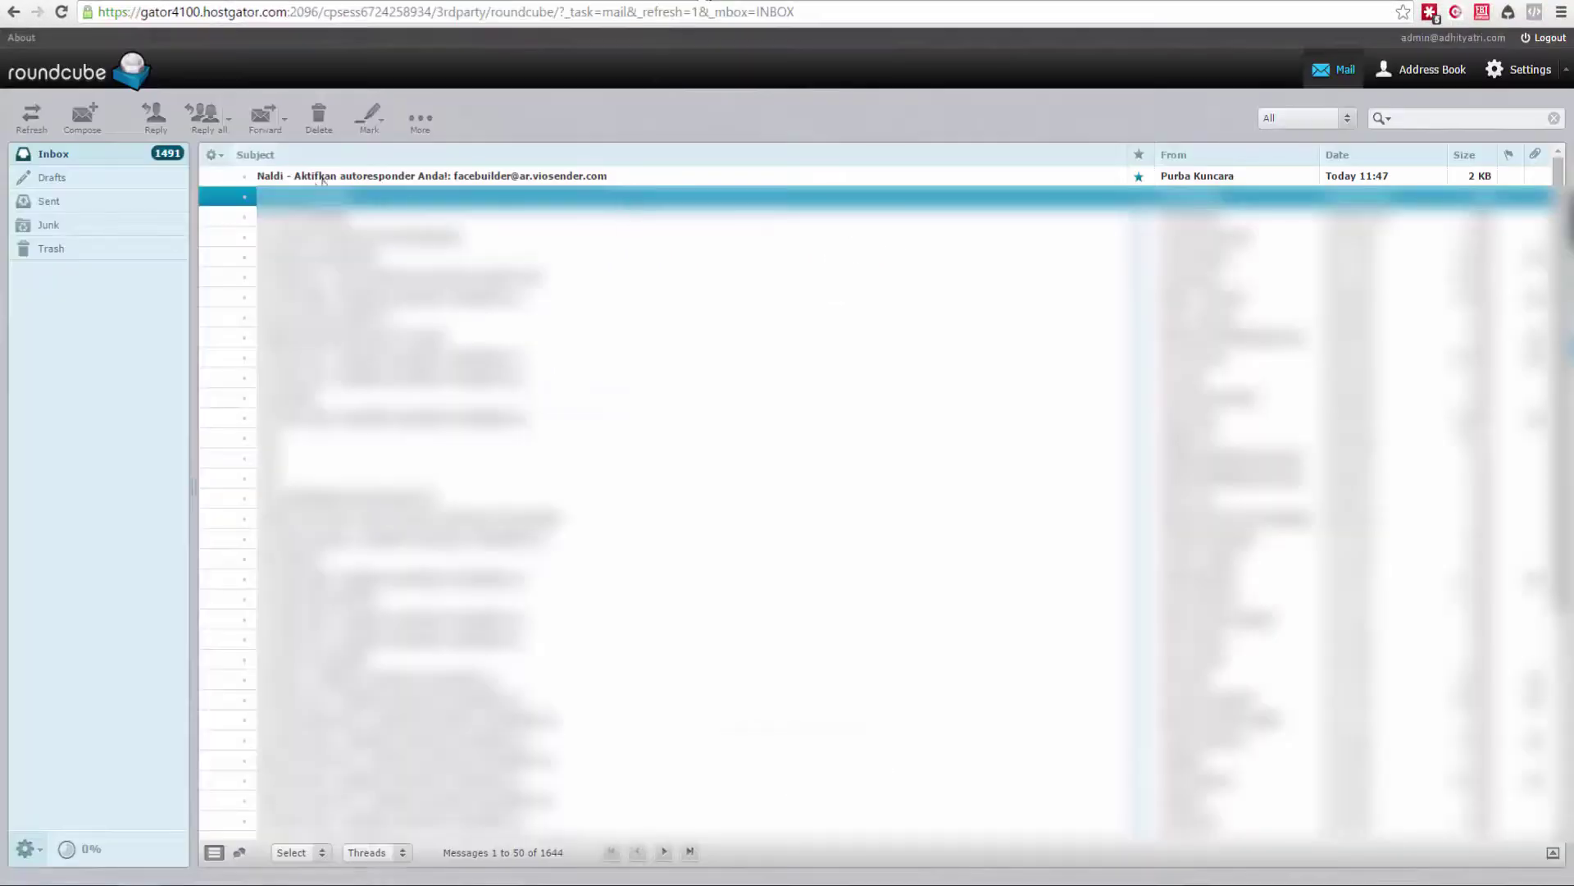
Open the 'Aktifkan autoresponder' e-mail and follow its activation link.
{"action": "left_click", "coordinate": [330, 178]}
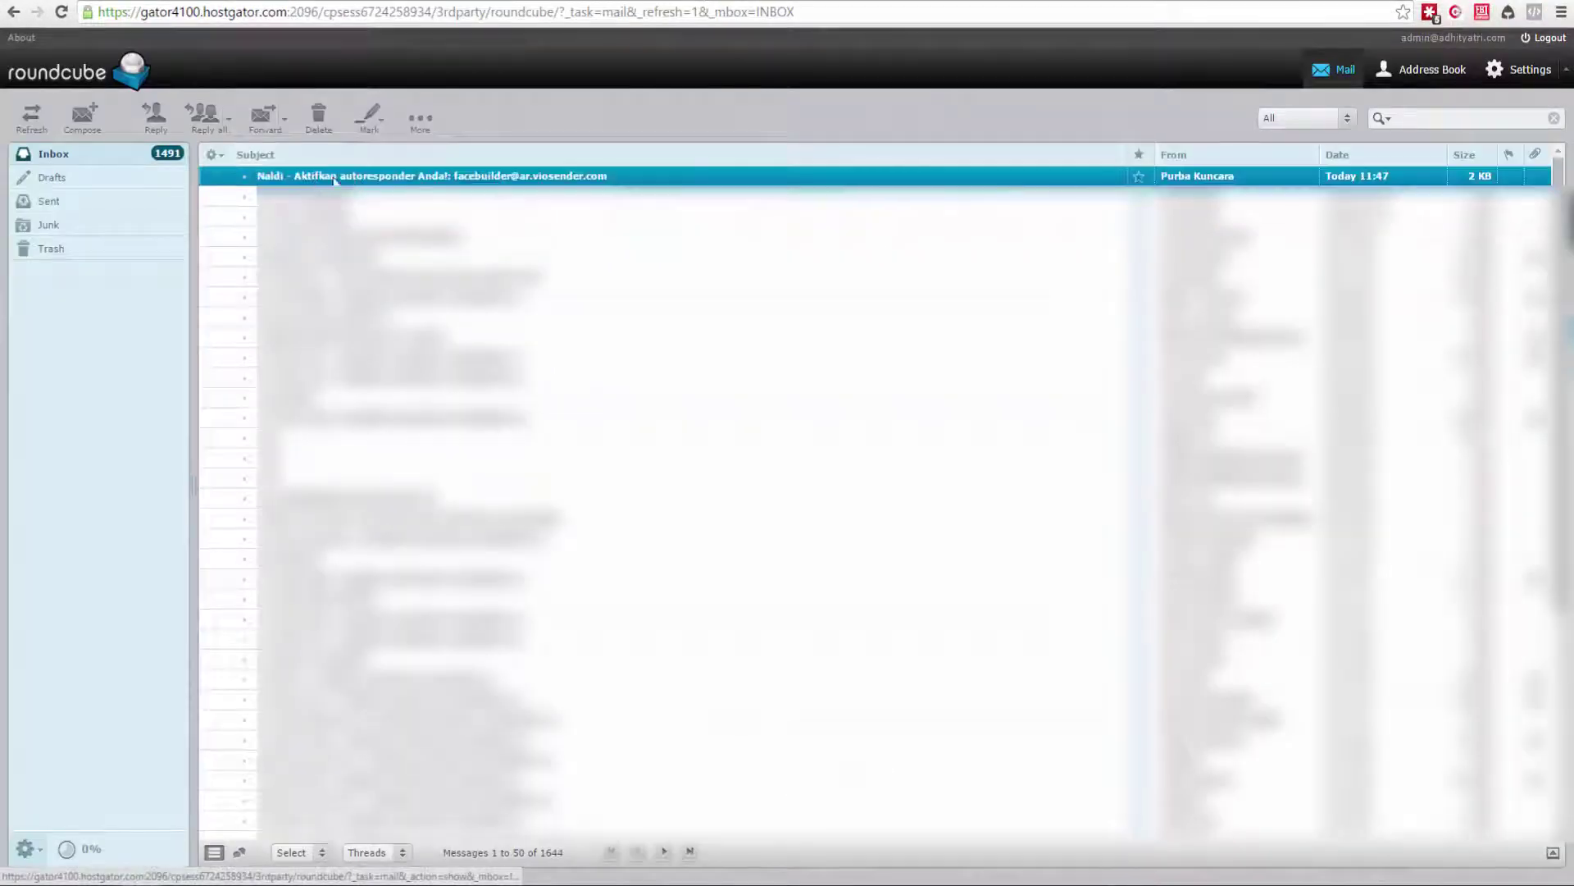
{"action": "double_click", "coordinate": [376, 178]}
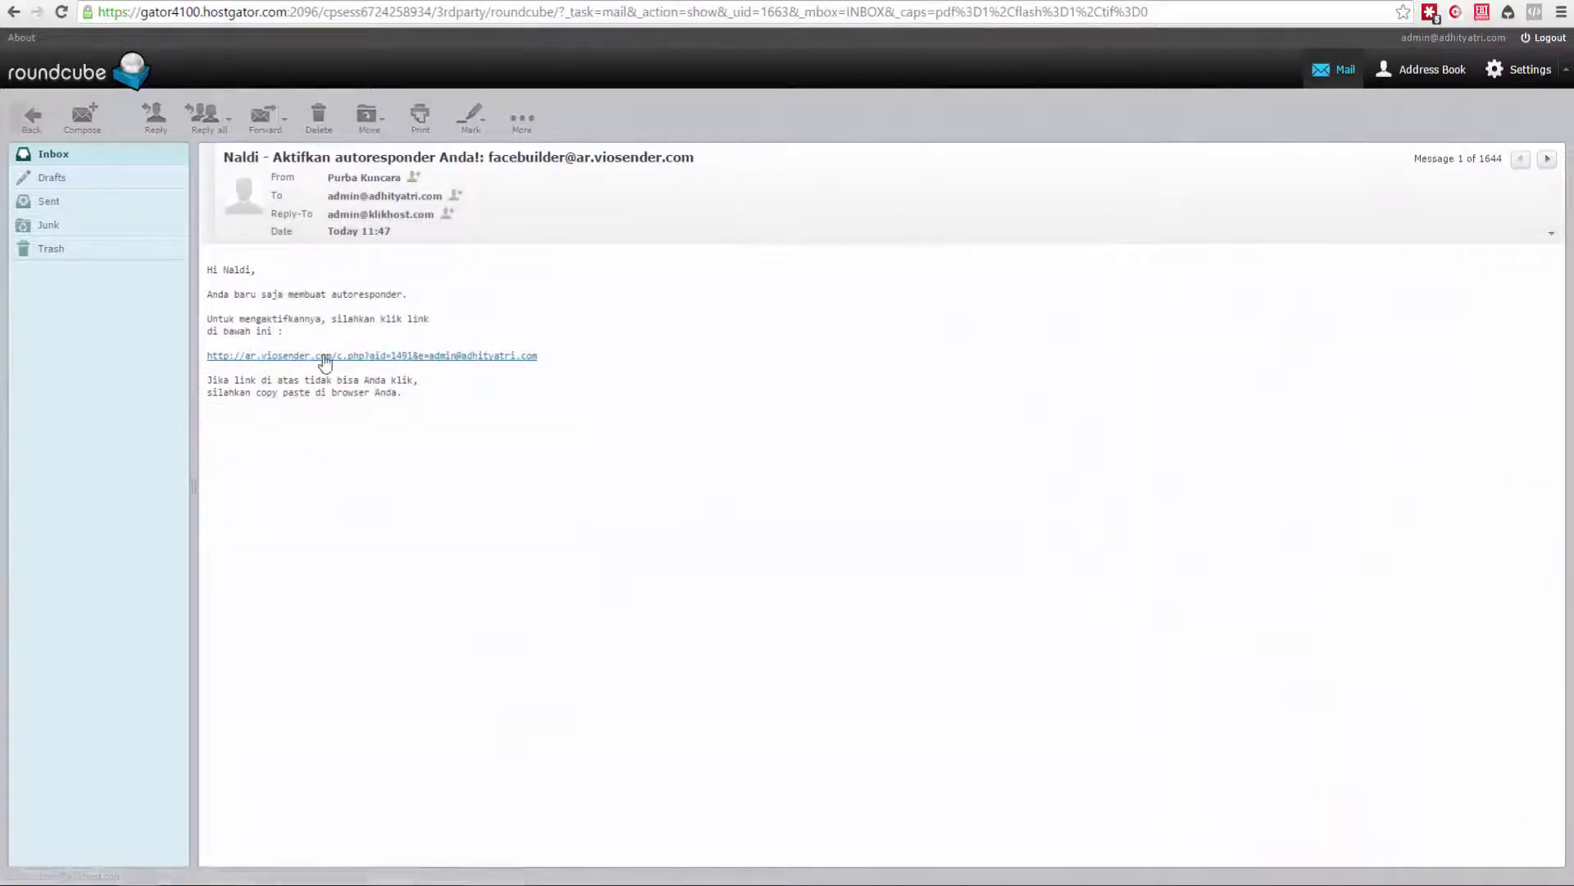
{"action": "left_click", "coordinate": [323, 354]}
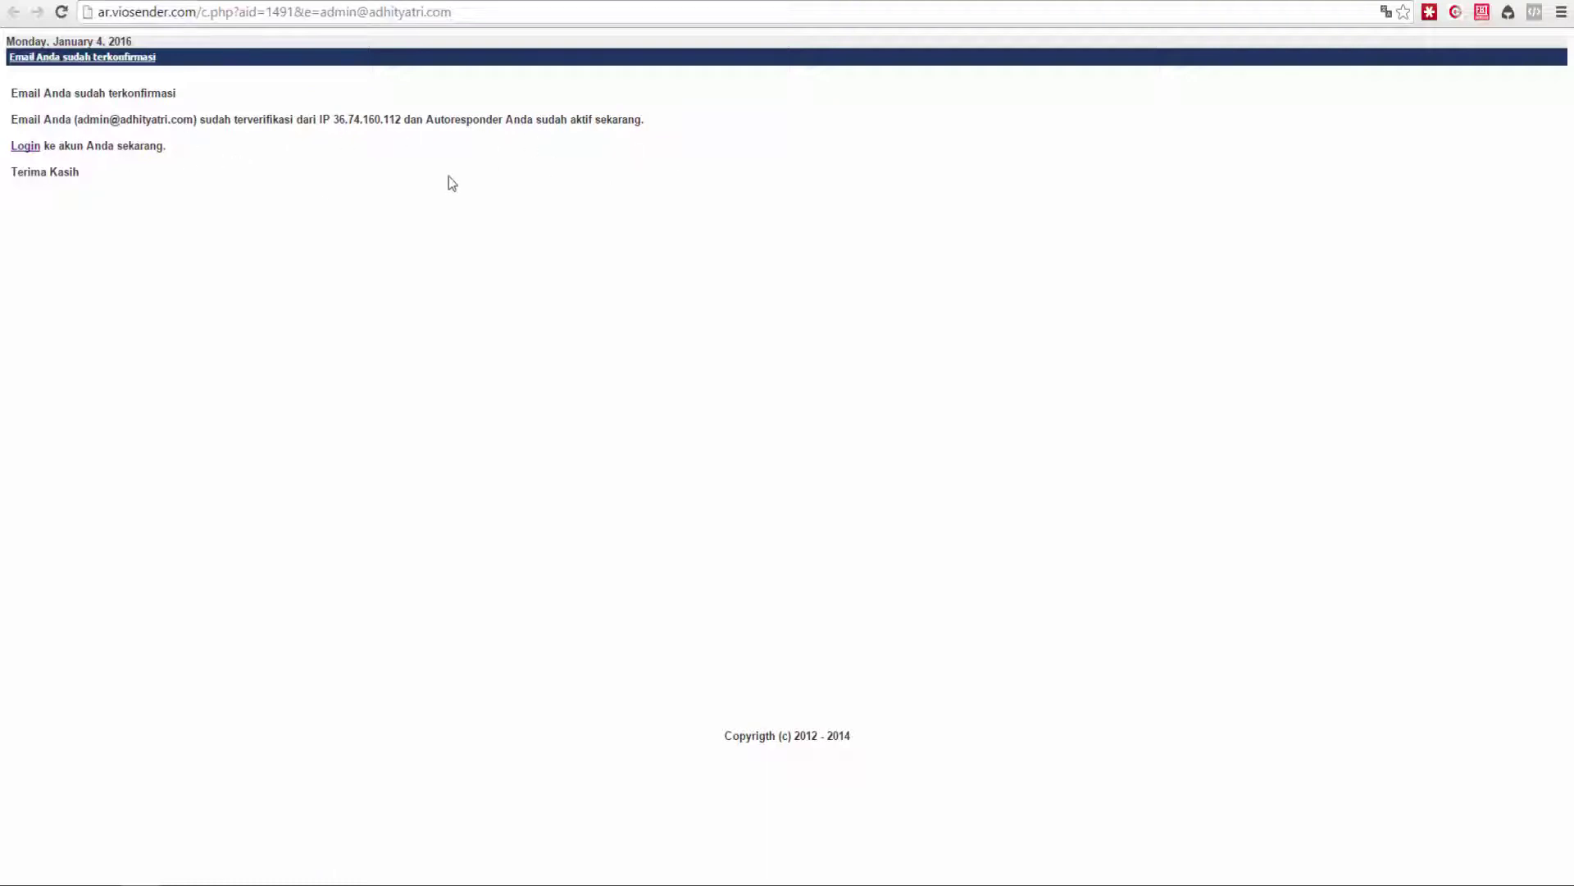
Log in to the VioSender account, pasting the account password.
{"action": "left_click", "coordinate": [31, 146]}
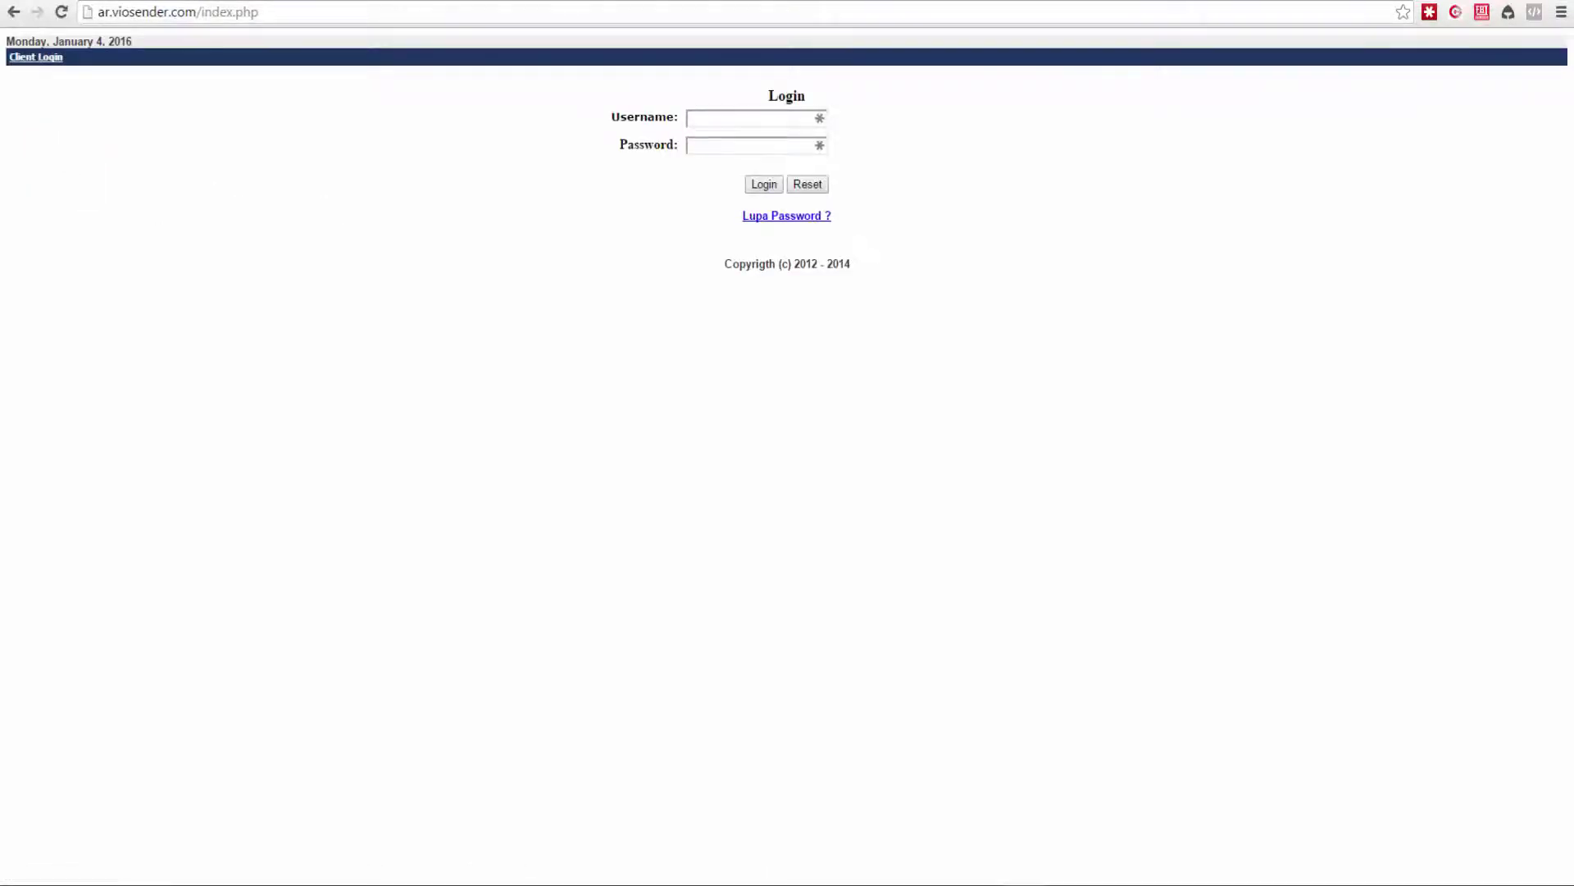
{"action": "left_click", "coordinate": [722, 123]}
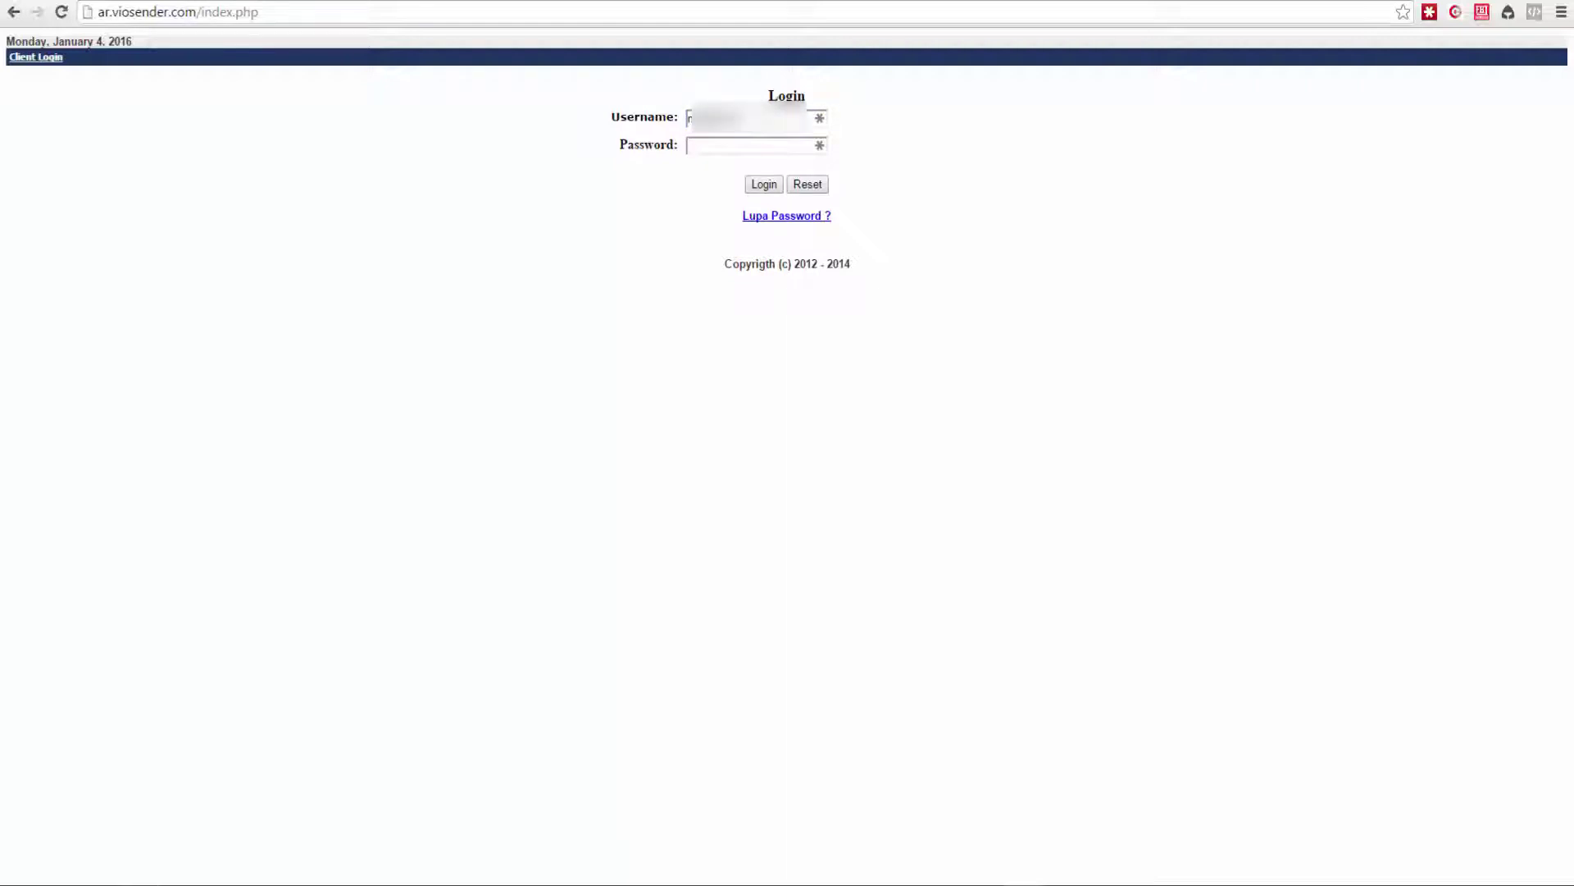
{"action": "left_click", "coordinate": [706, 147]}
{"action": "key", "text": "ctrl+v"}
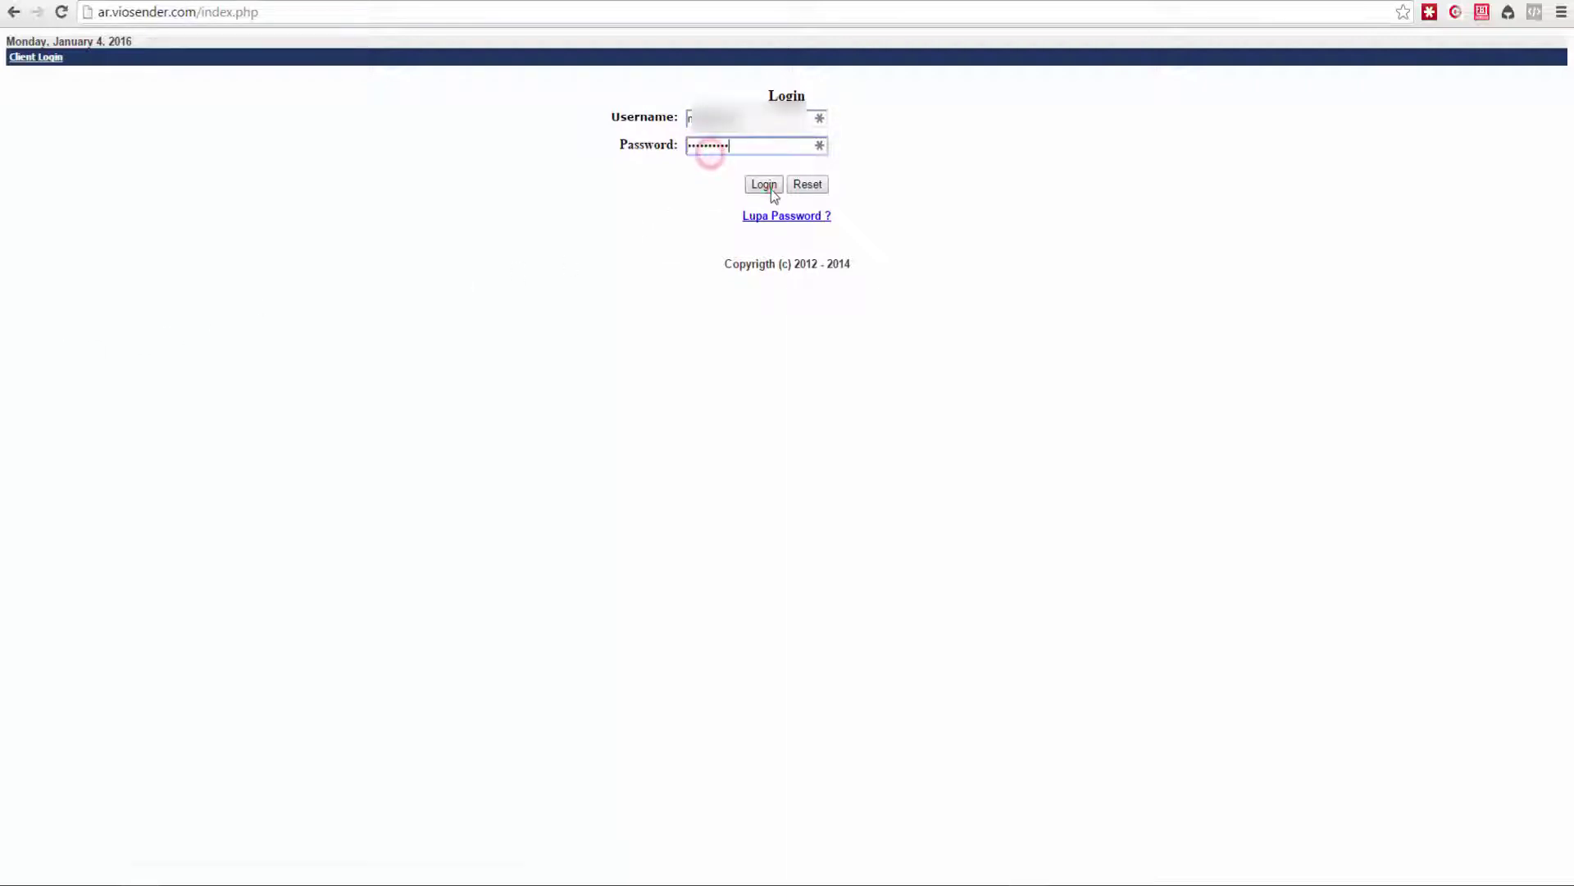
{"action": "left_click", "coordinate": [763, 185]}
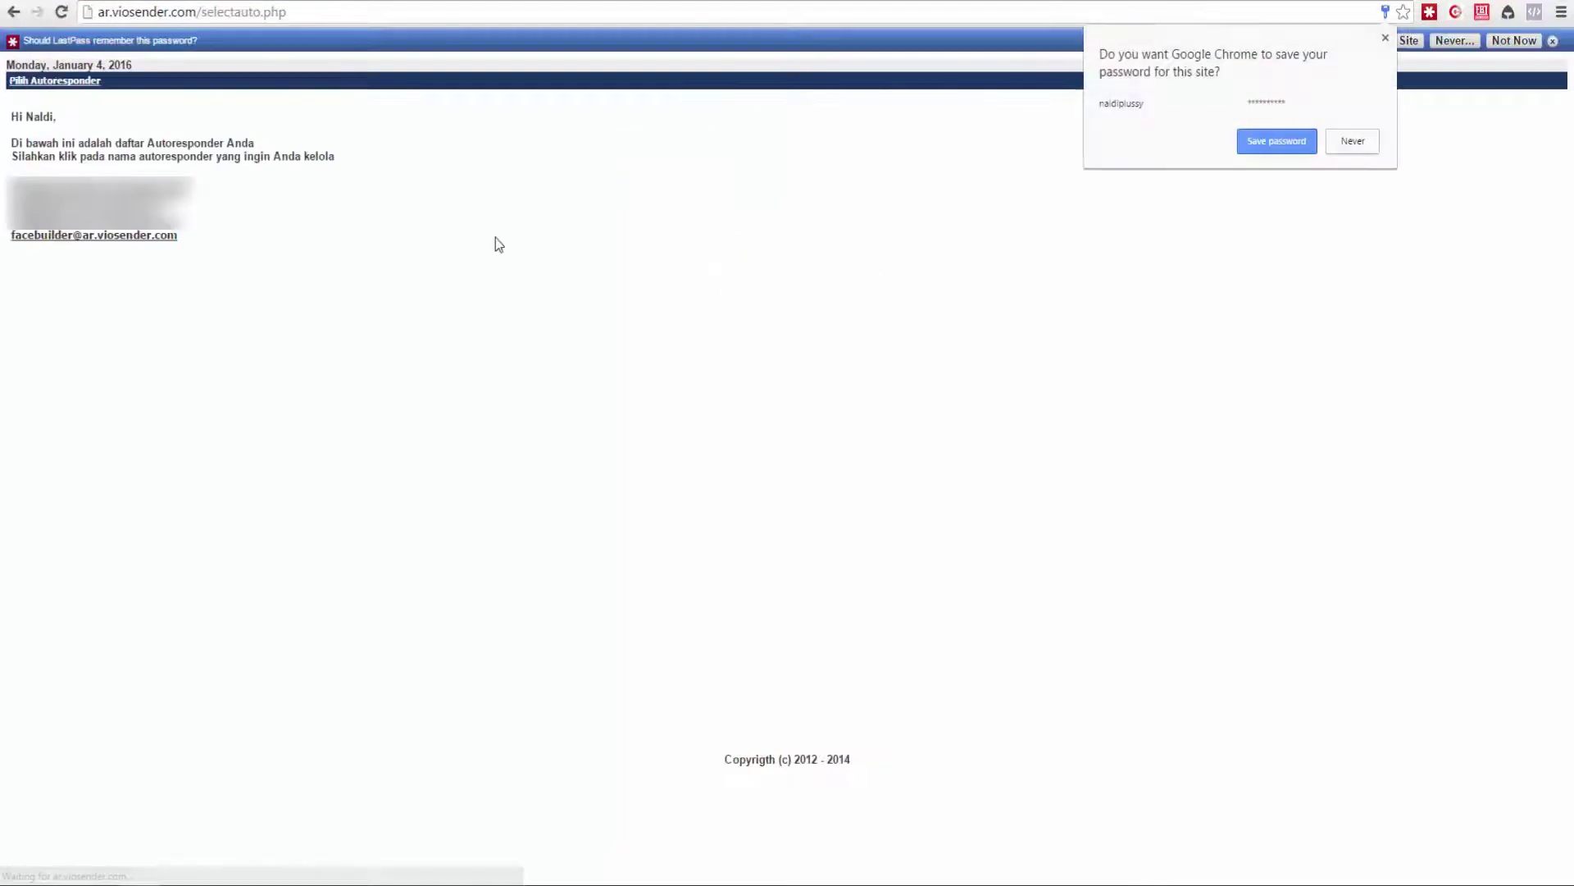
Dismiss the password-save prompts and open the facebuilder autoresponder's dashboard.
{"action": "left_click", "coordinate": [1552, 41]}
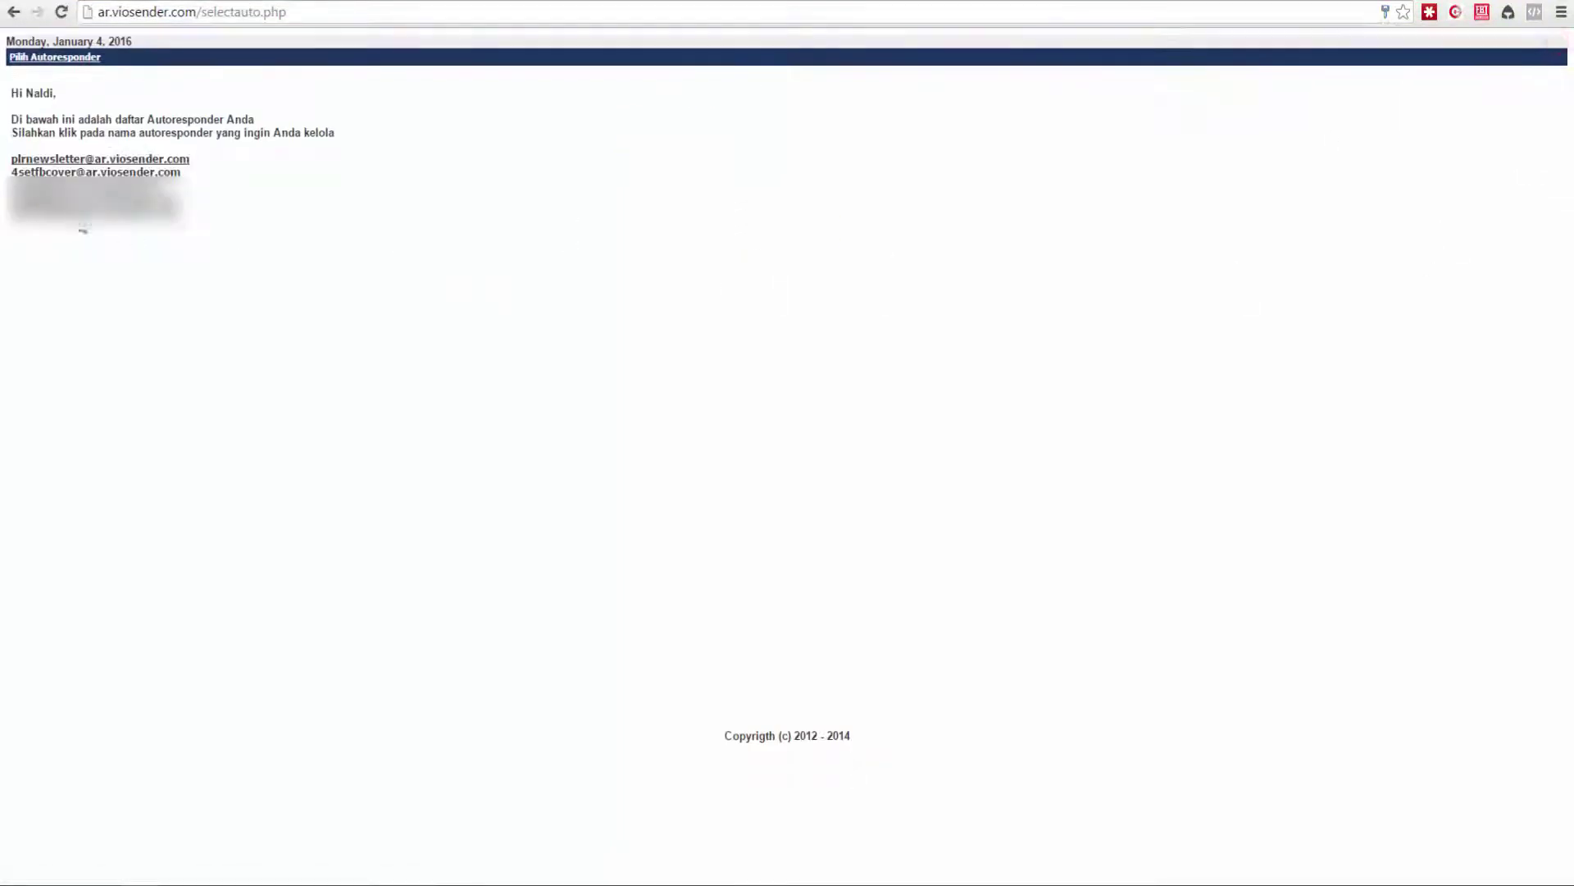
{"action": "left_click", "coordinate": [58, 215]}
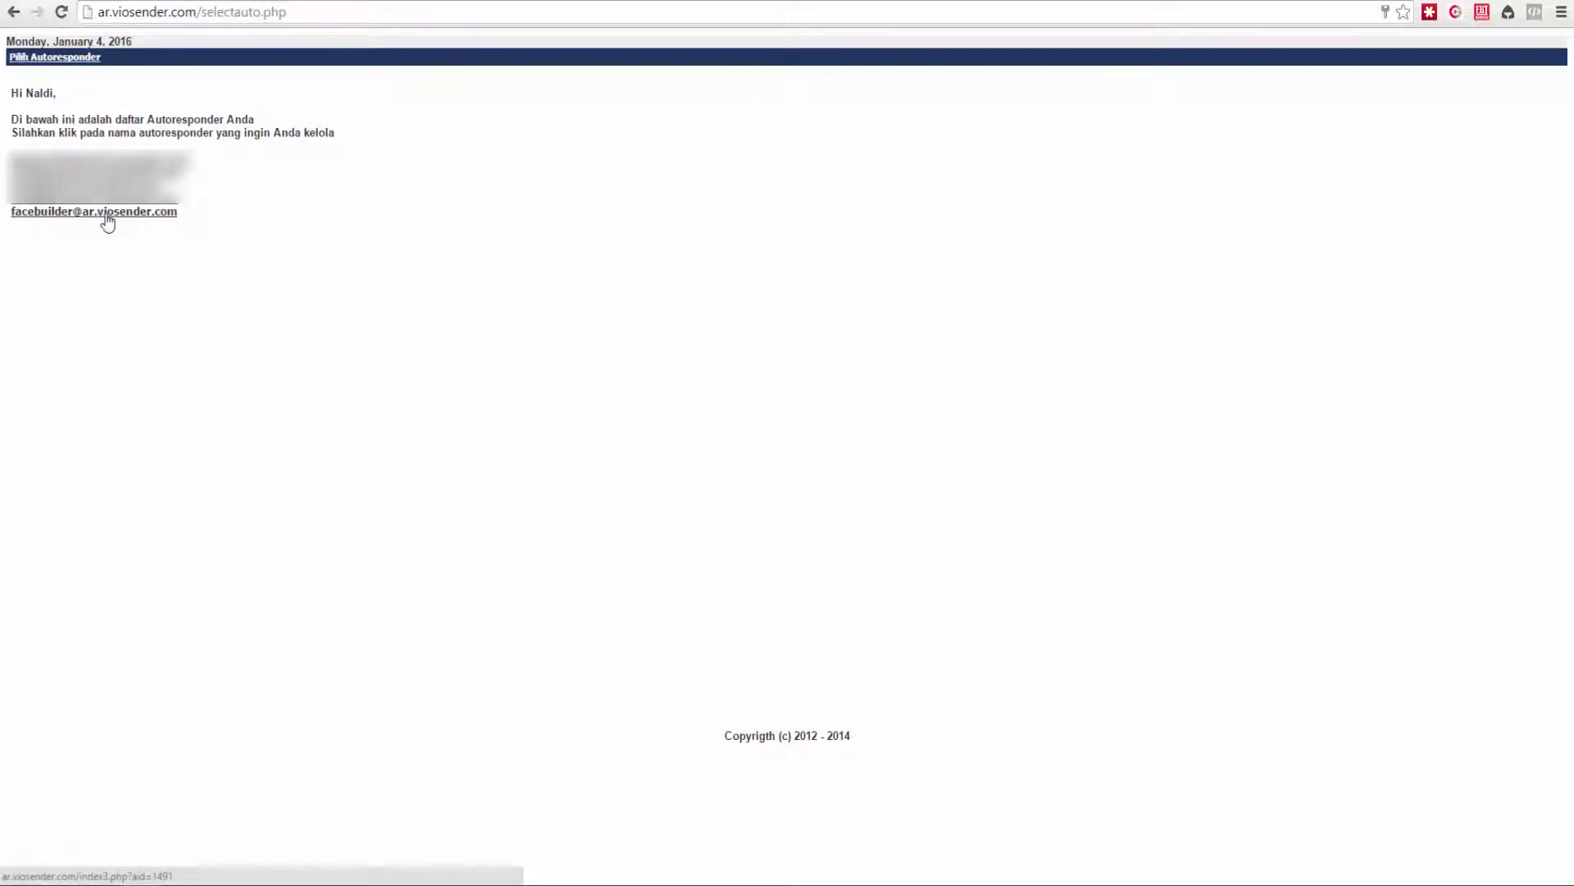
{"action": "left_click", "coordinate": [146, 212]}
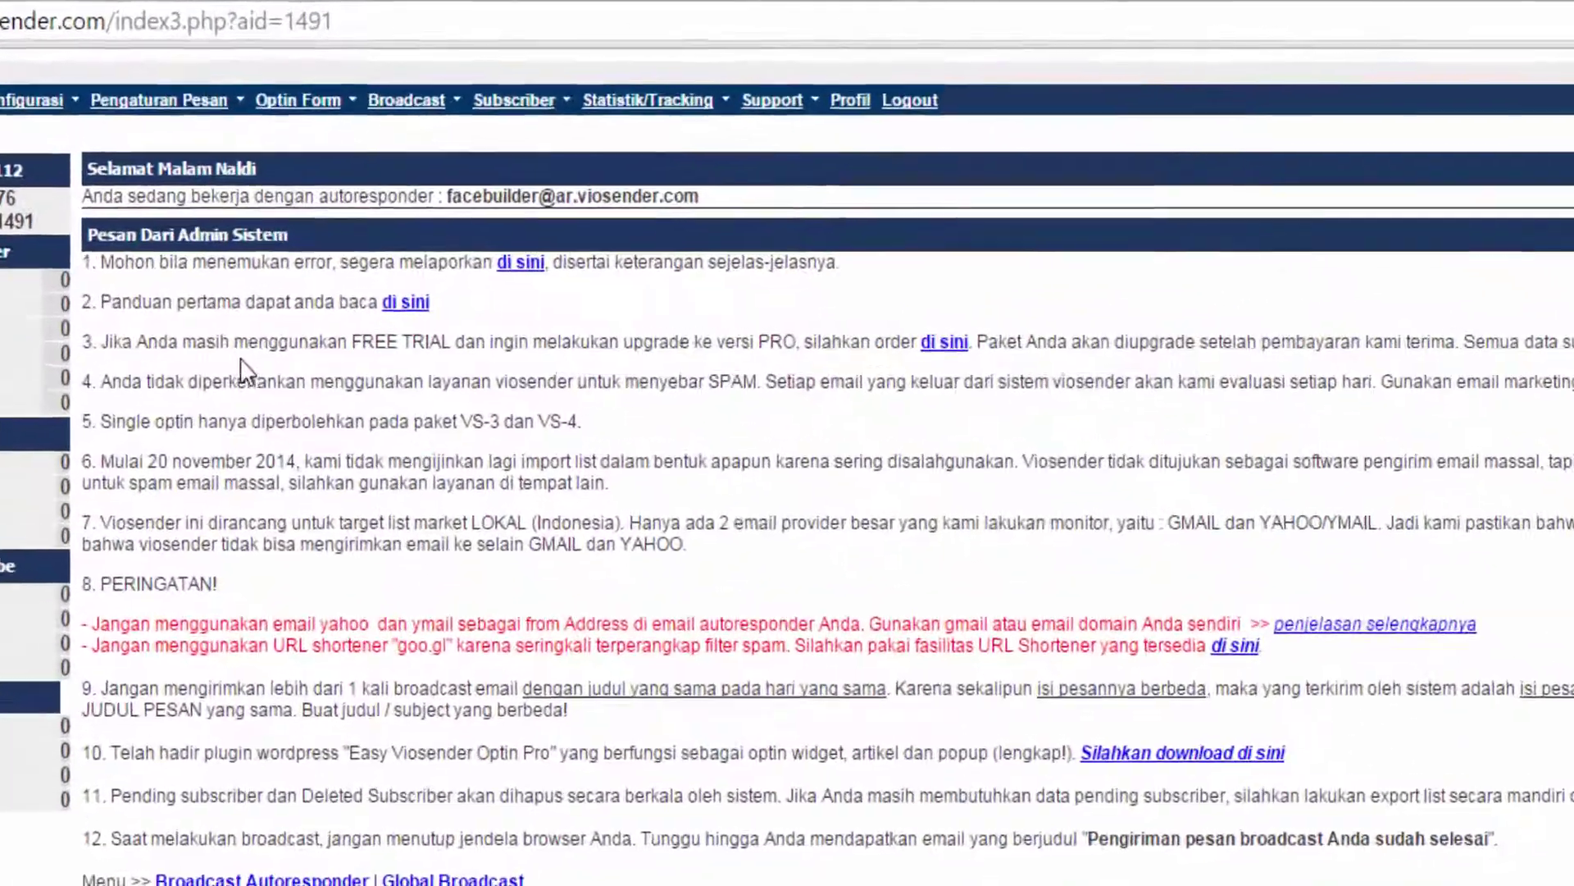
Generate Optin Form (Basic) code for autoresponder 1491 with only first name and email.
{"action": "mouse_move", "coordinate": [302, 59]}
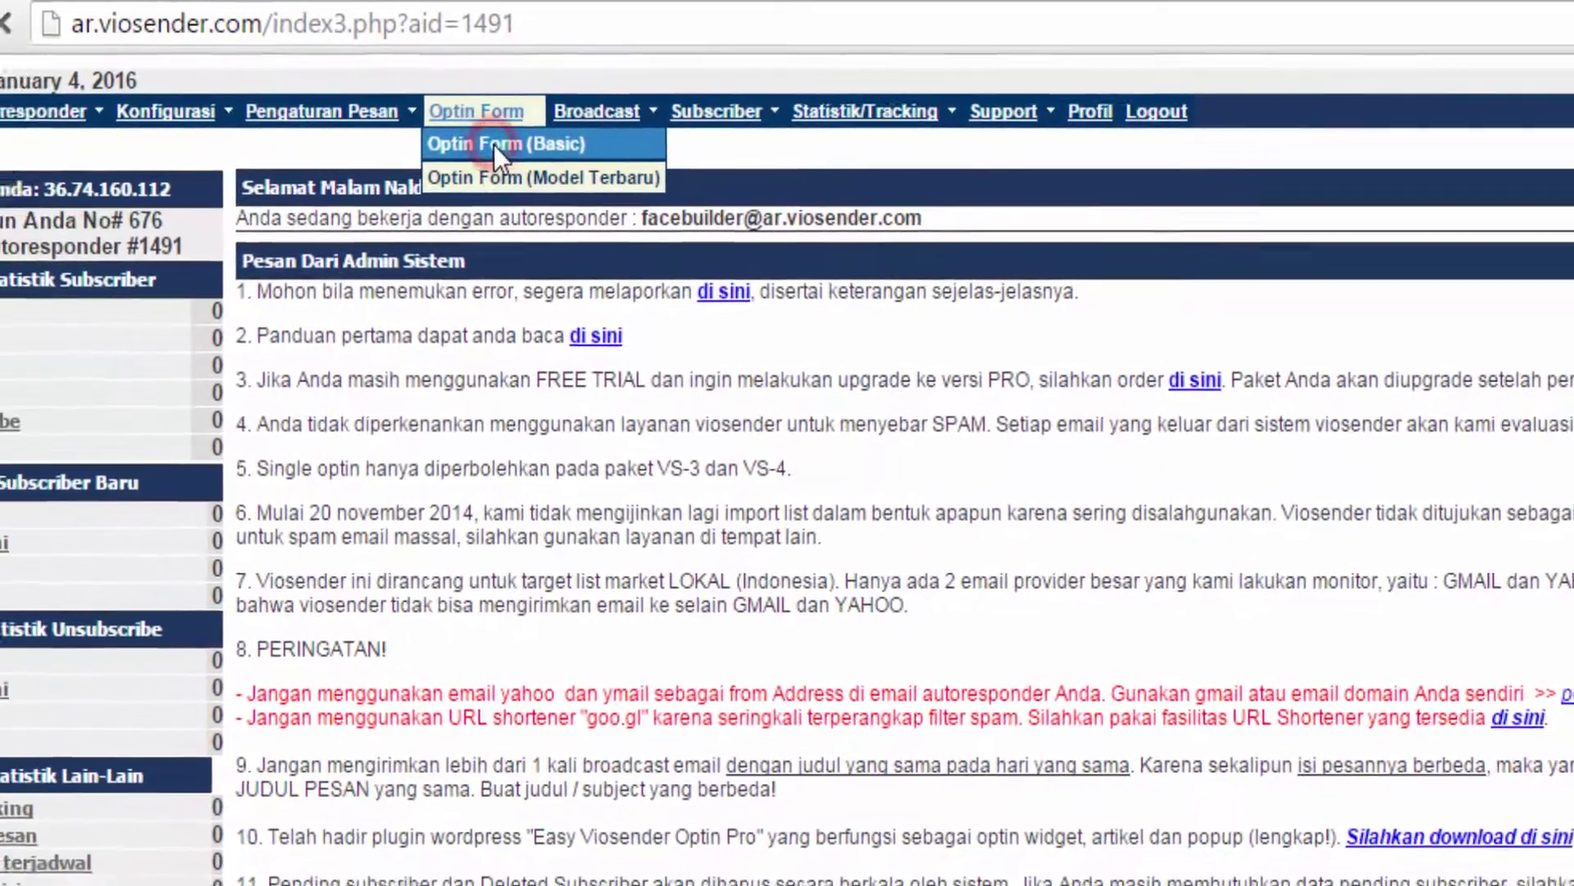
{"action": "left_click", "coordinate": [313, 150]}
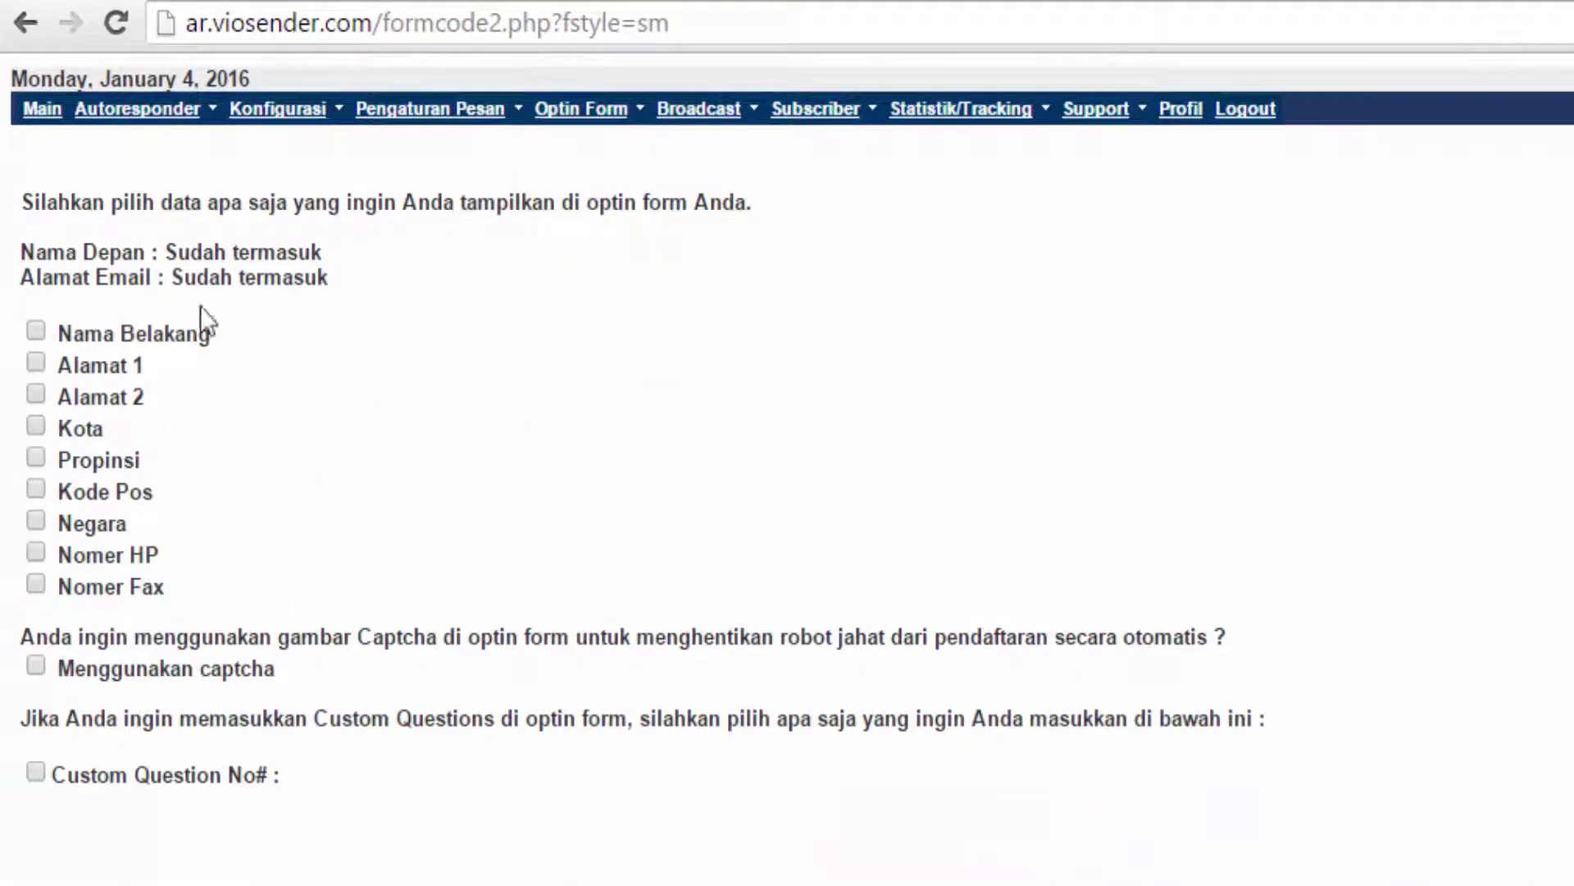
{"action": "left_click_drag", "start_coordinate": [74, 254], "coordinate": [321, 254]}
{"action": "left_click", "coordinate": [65, 252]}
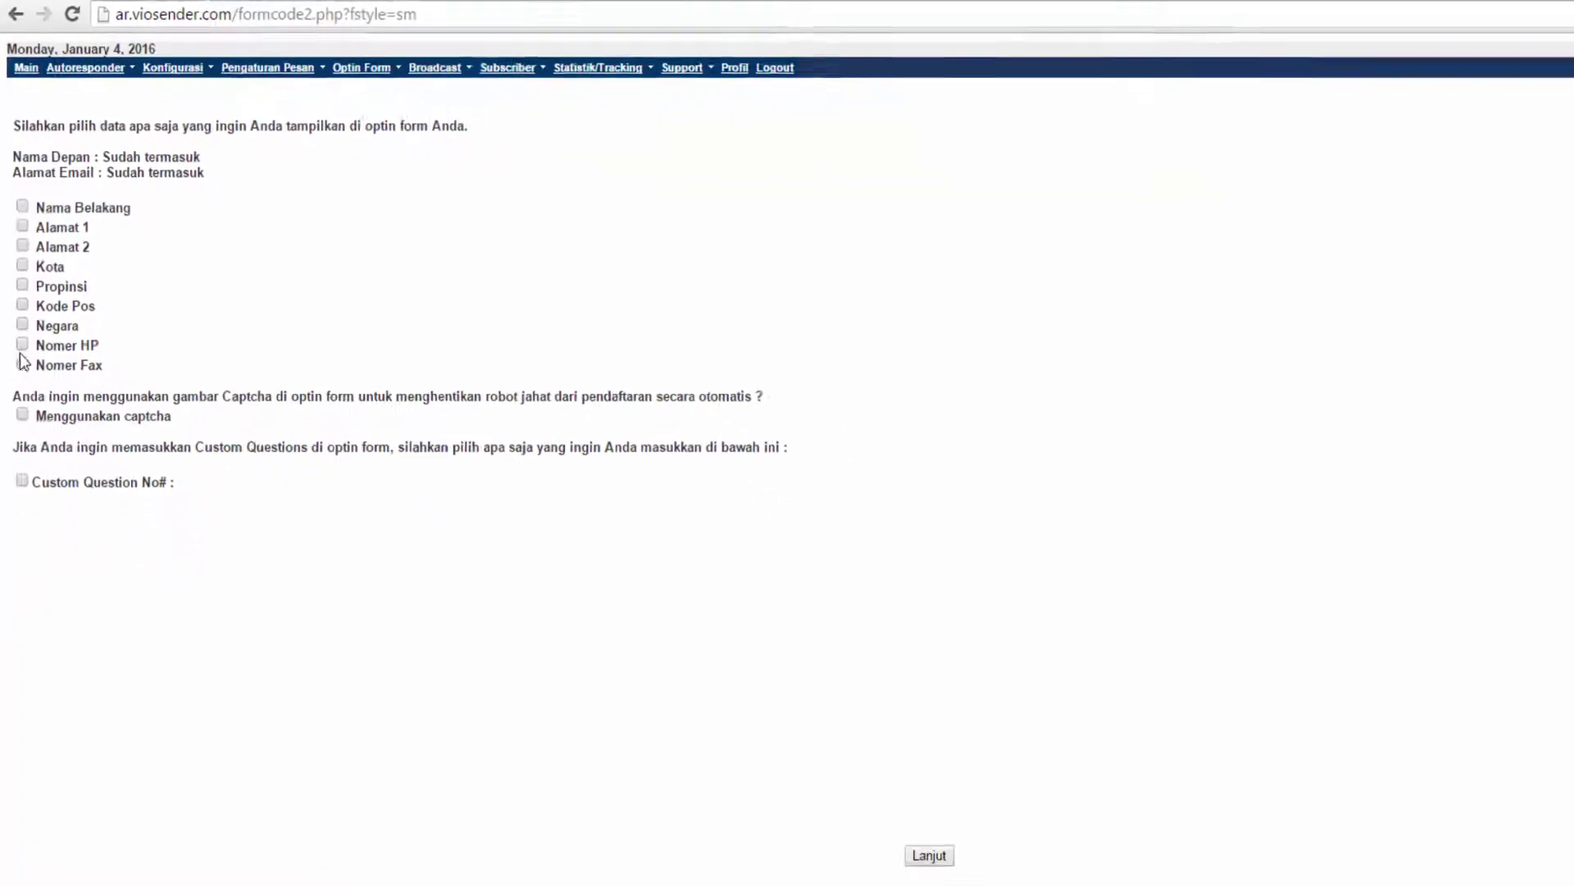
{"action": "left_click", "coordinate": [30, 455]}
{"action": "left_click", "coordinate": [21, 290]}
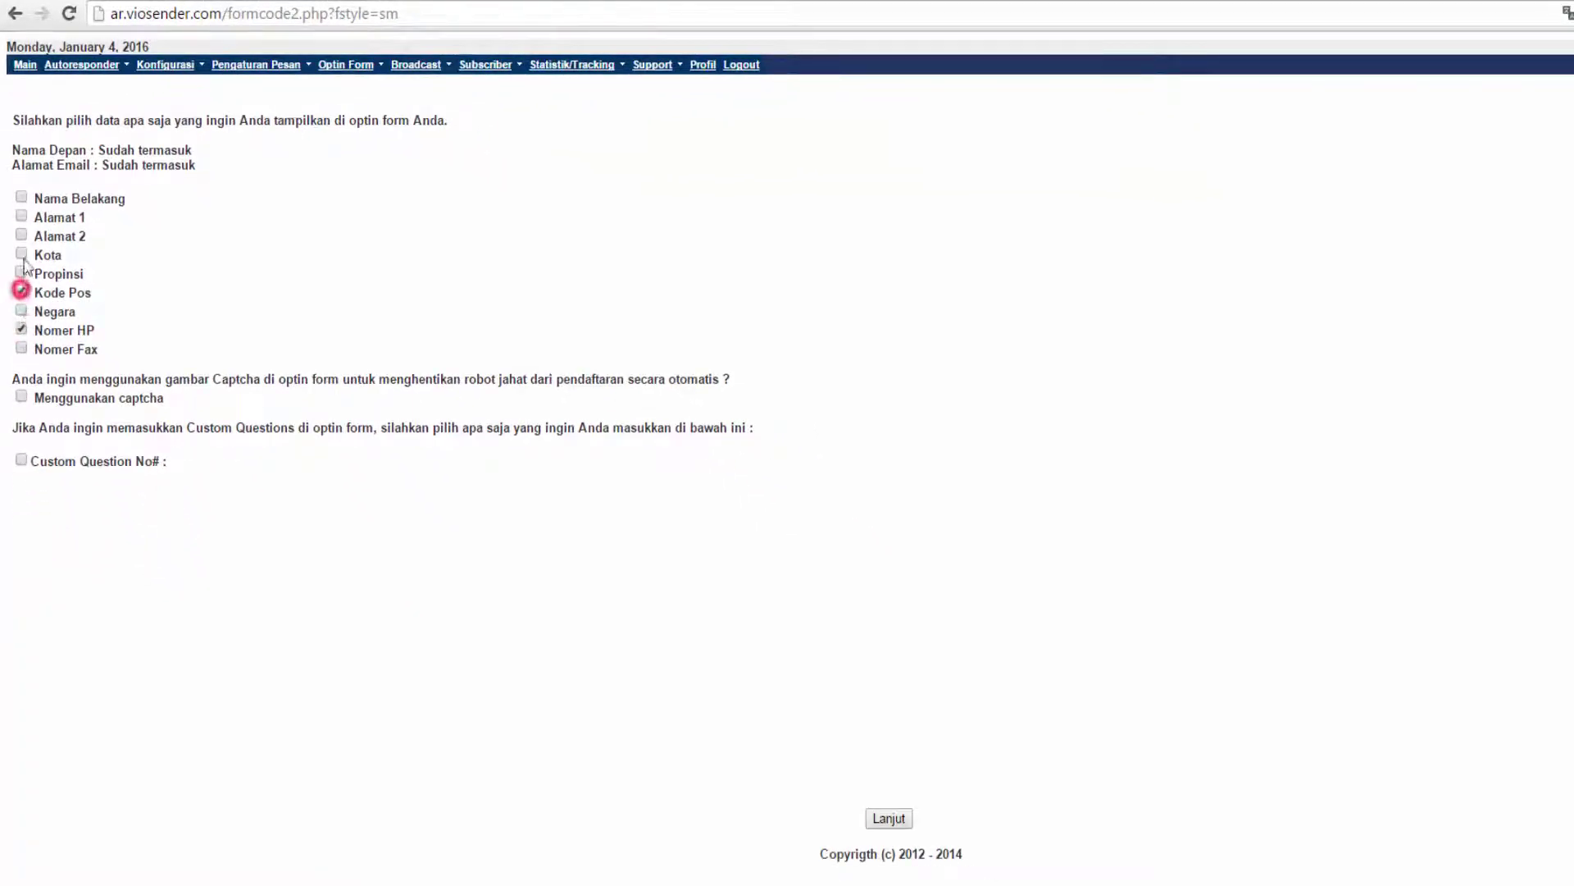
{"action": "left_click", "coordinate": [22, 291]}
{"action": "left_click", "coordinate": [22, 327]}
{"action": "left_click", "coordinate": [900, 823]}
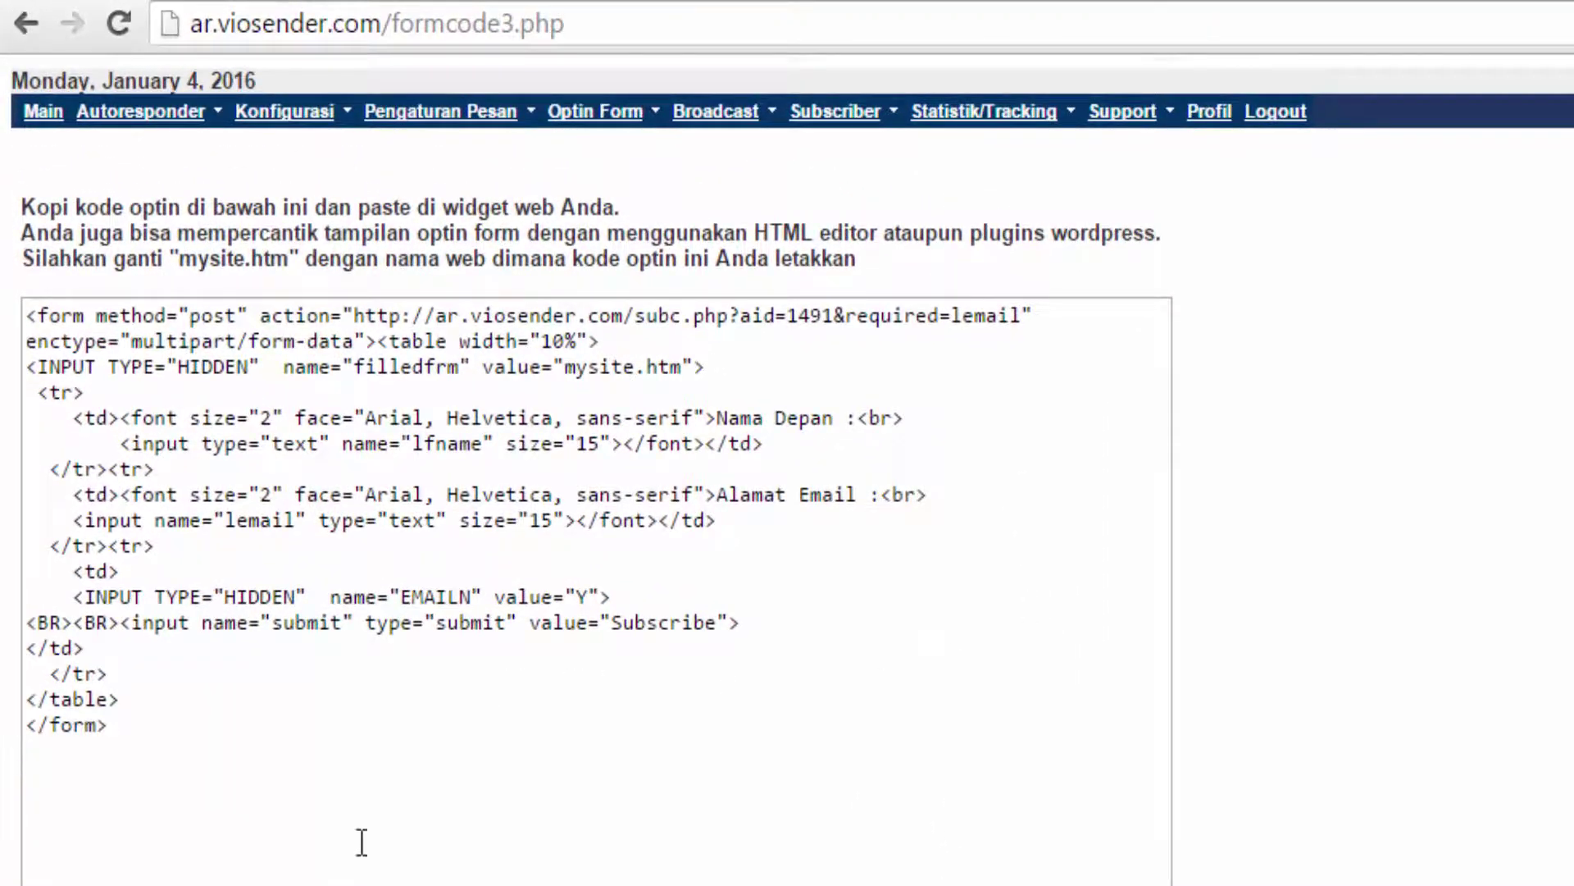
{"action": "left_click", "coordinate": [245, 791]}
{"action": "key", "text": "ctrl+a"}
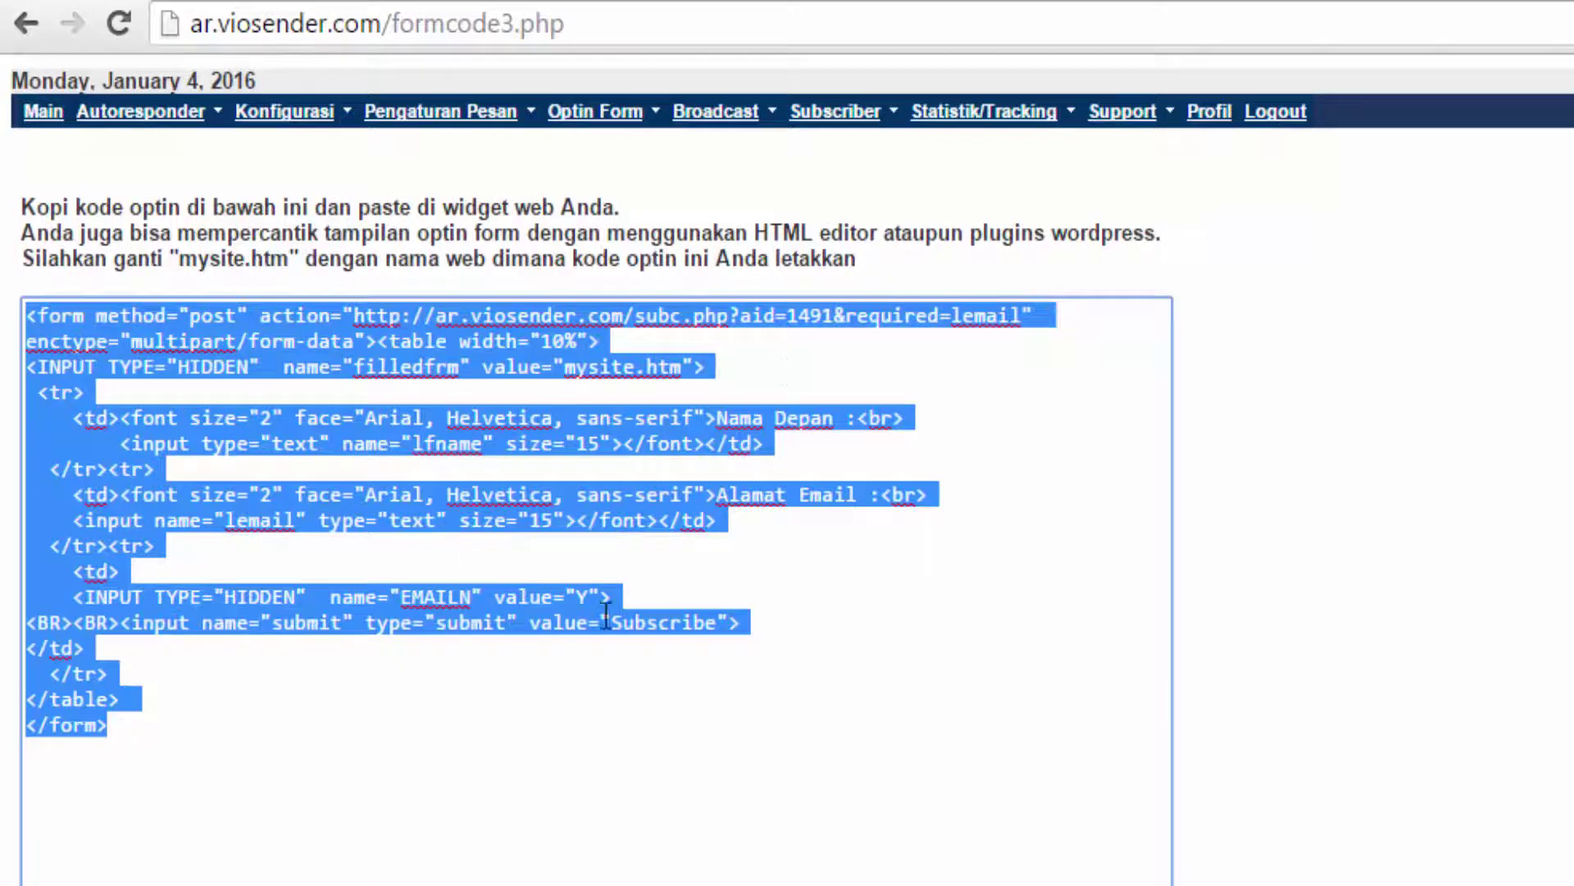
{"action": "left_click", "coordinate": [1539, 632]}
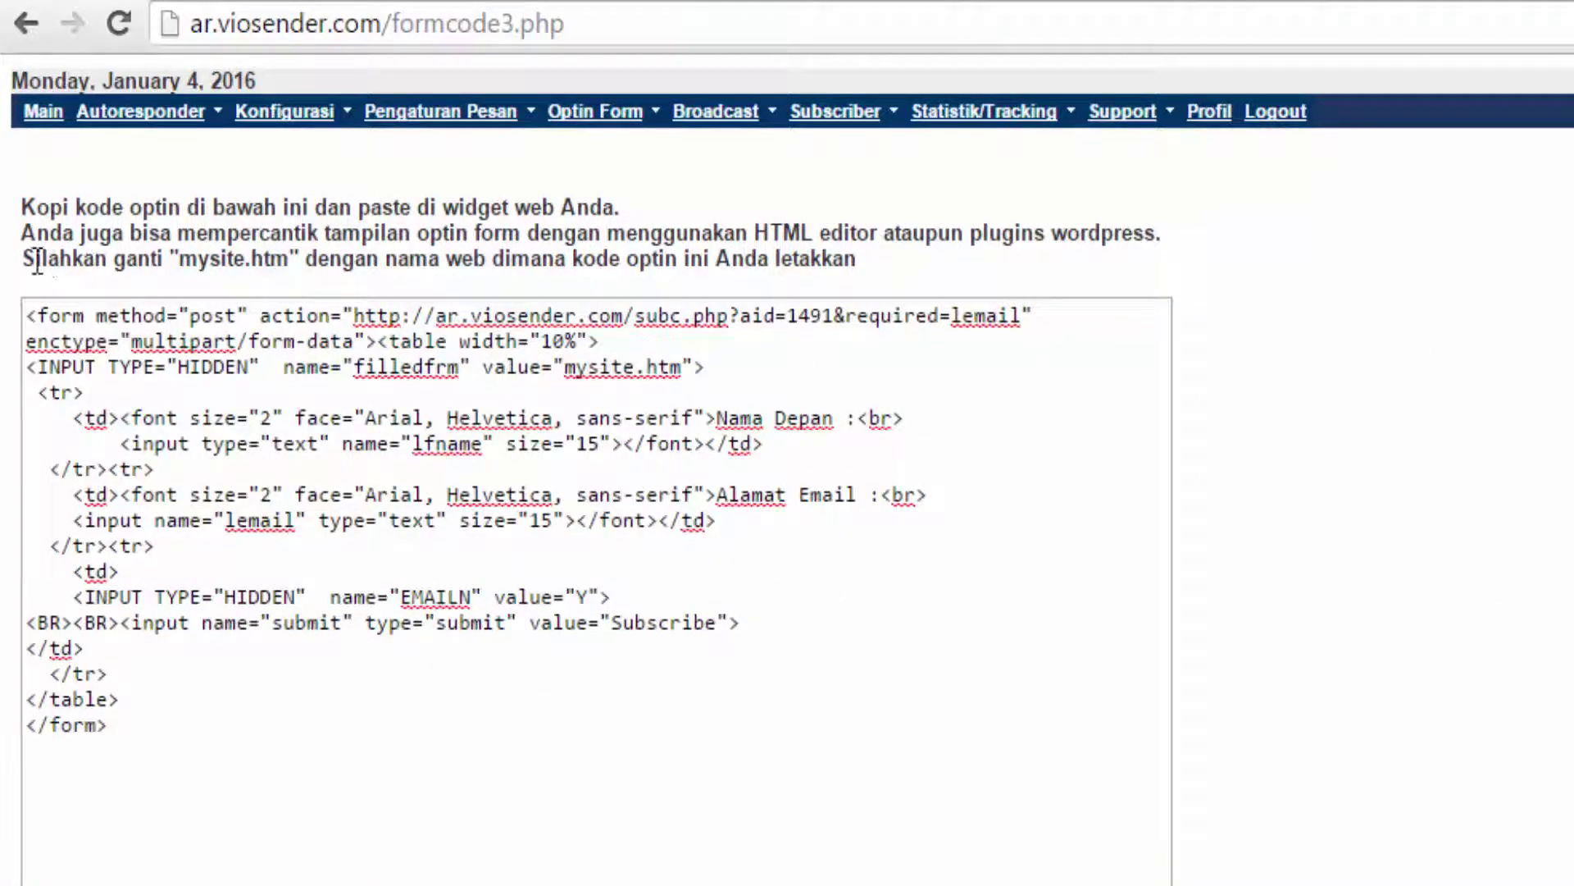
{"action": "left_click_drag", "start_coordinate": [27, 259], "coordinate": [197, 259]}
{"action": "left_click", "coordinate": [250, 261]}
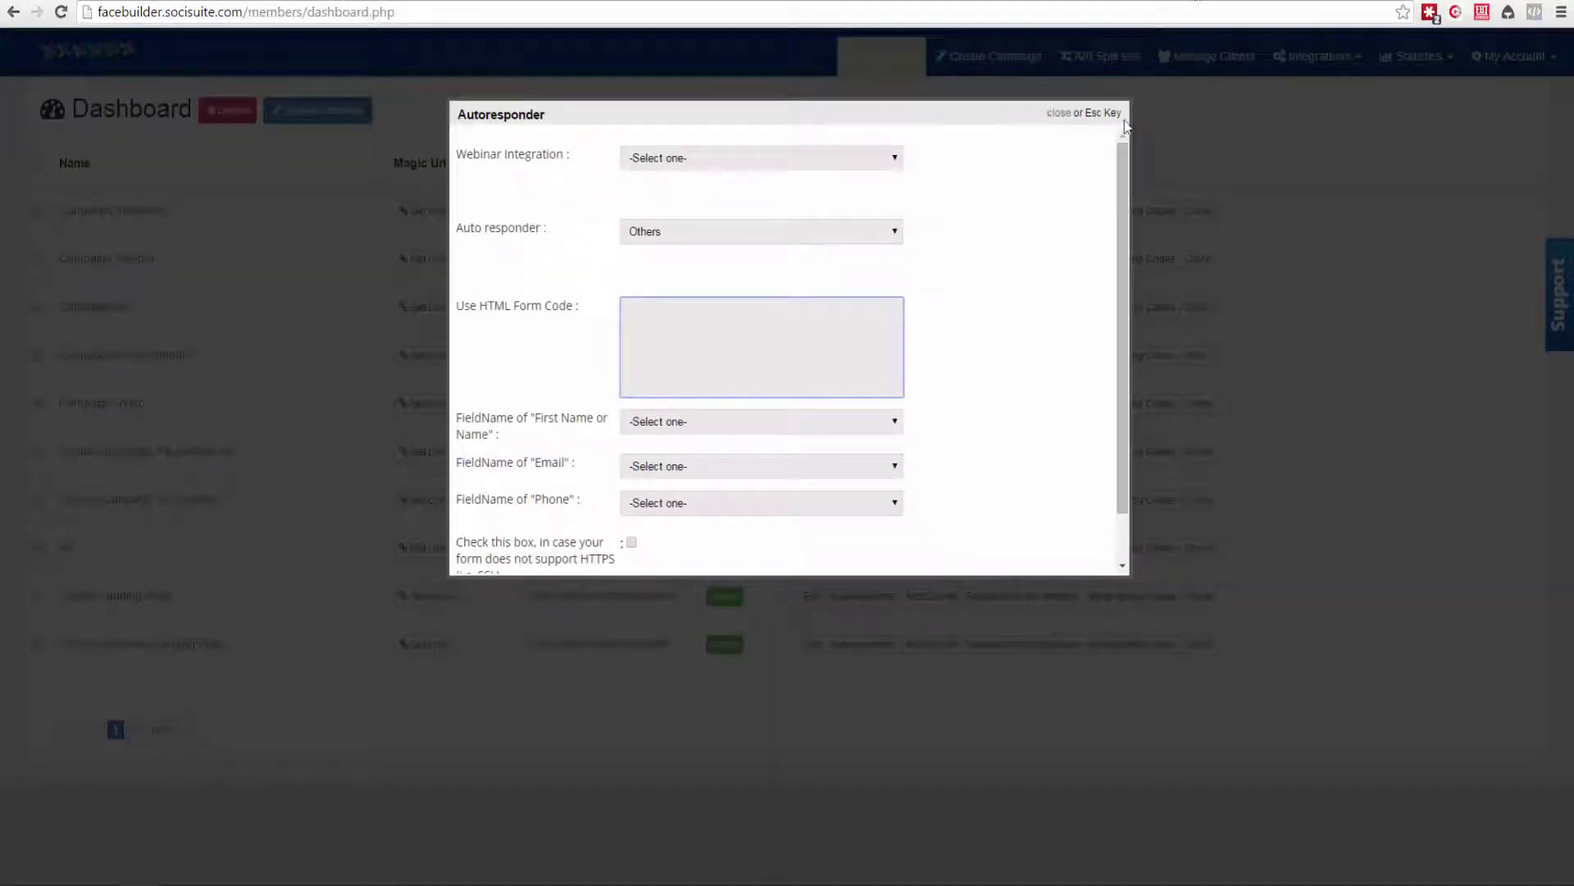
{"action": "left_click", "coordinate": [1125, 122]}
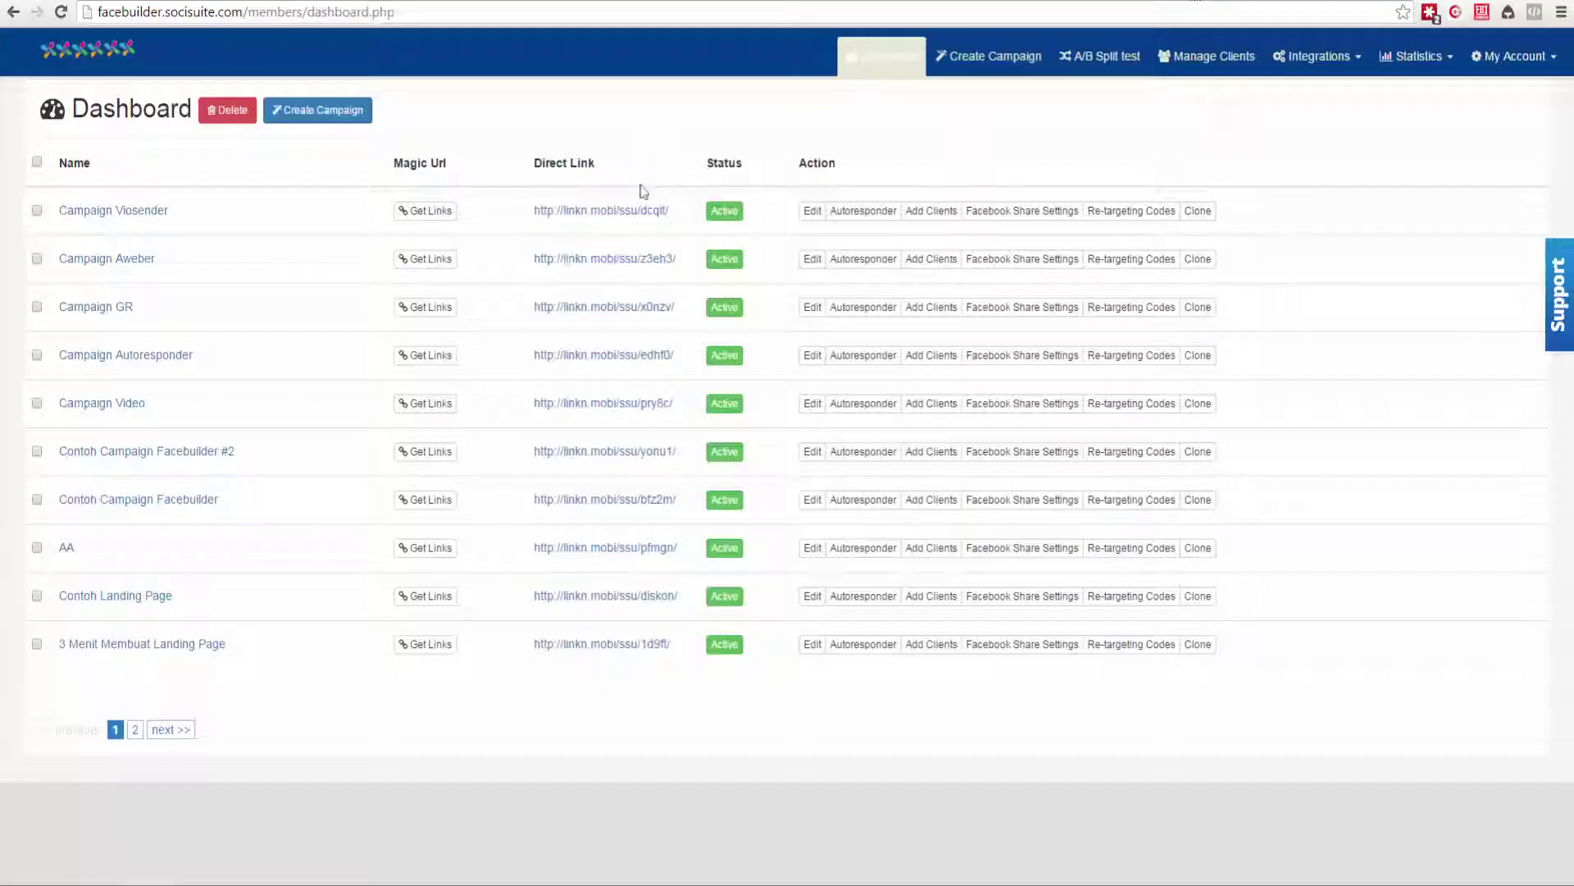
{"action": "right_click", "coordinate": [605, 215]}
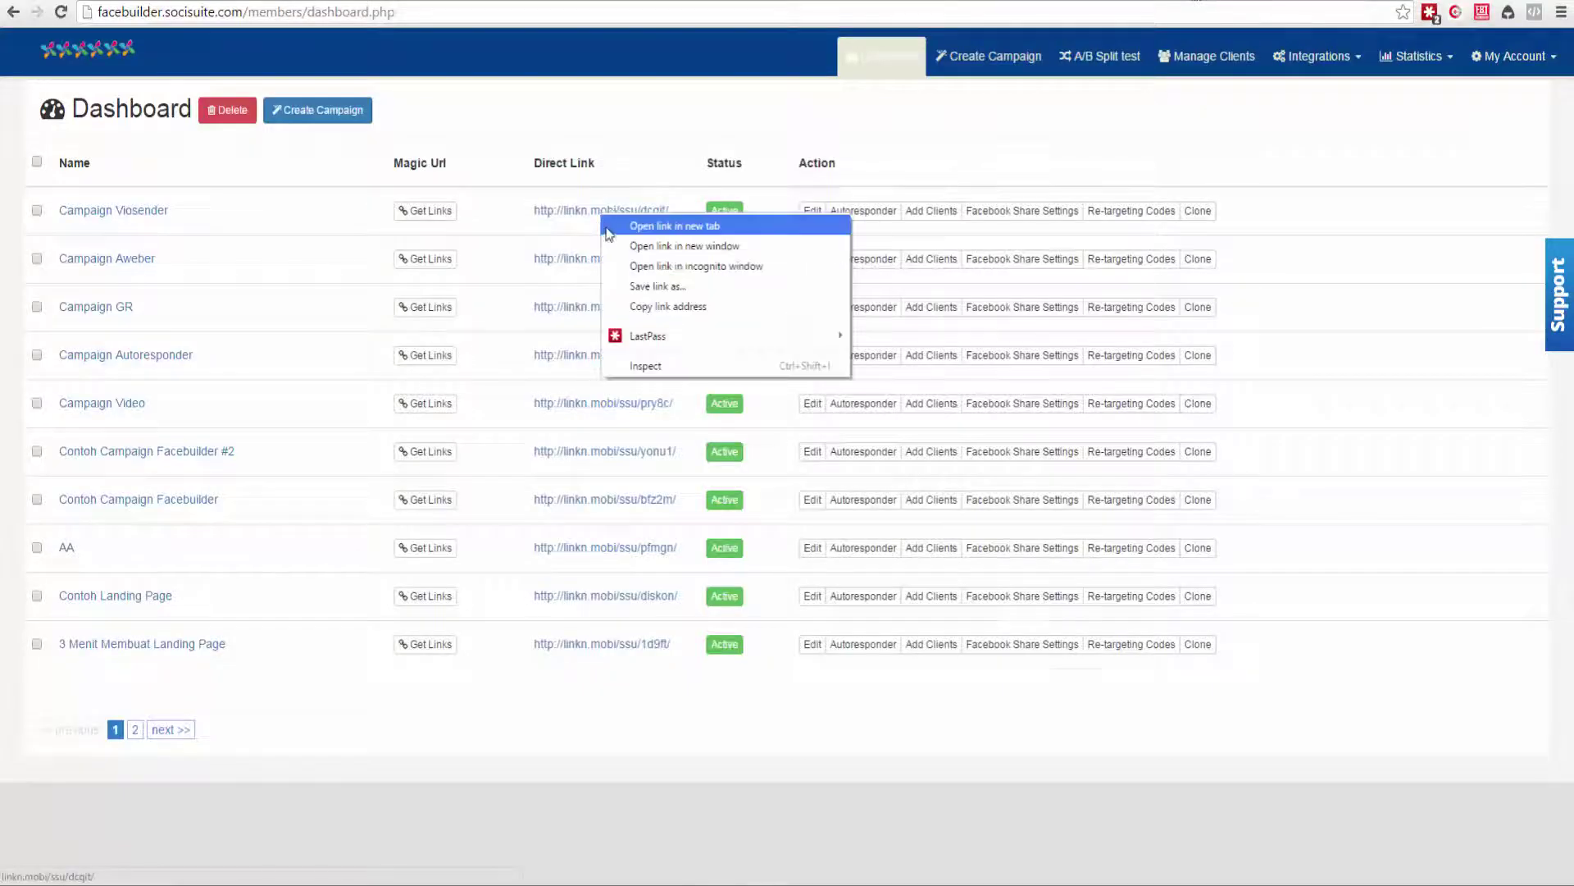
{"action": "left_click", "coordinate": [633, 306]}
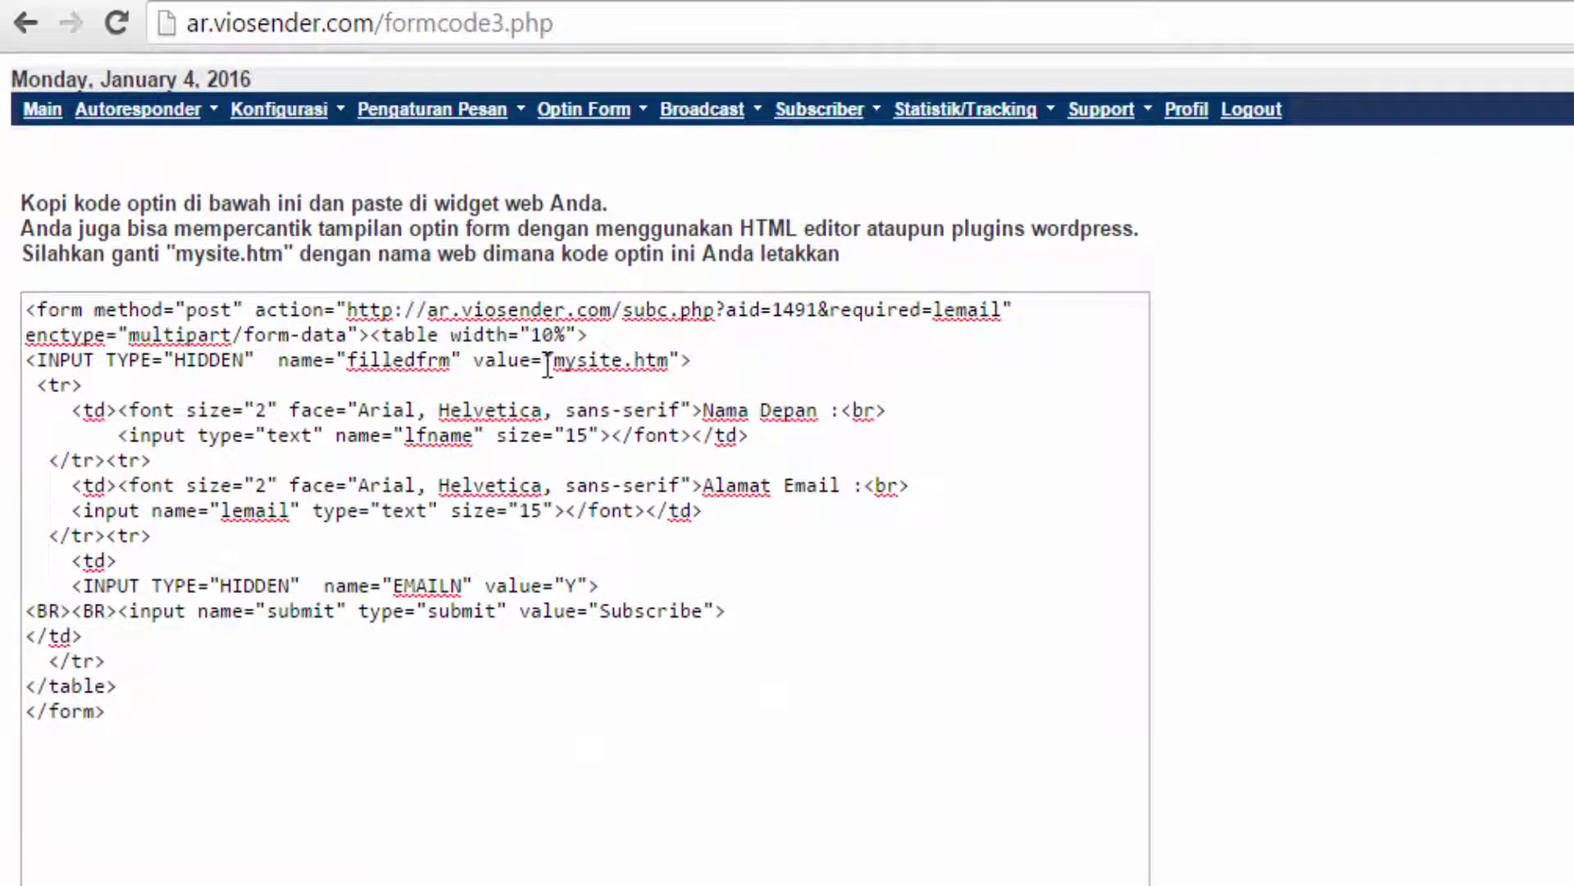
{"action": "left_click_drag", "start_coordinate": [554, 360], "coordinate": [661, 361]}
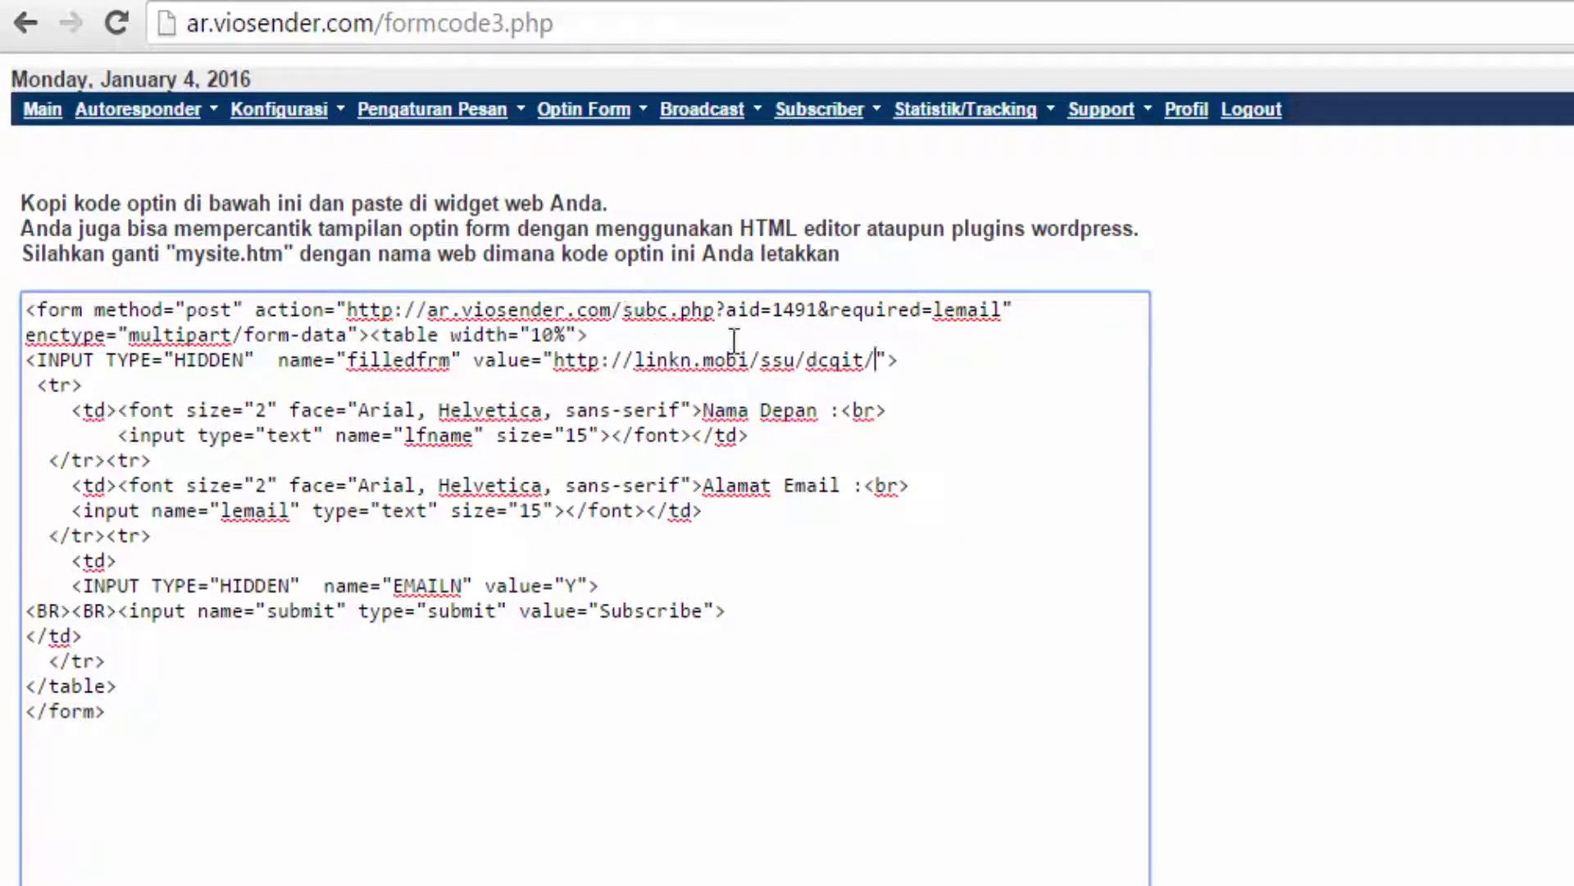
{"action": "scroll", "coordinate": [1375, 490], "scroll_direction": "down", "scroll_amount": 3}
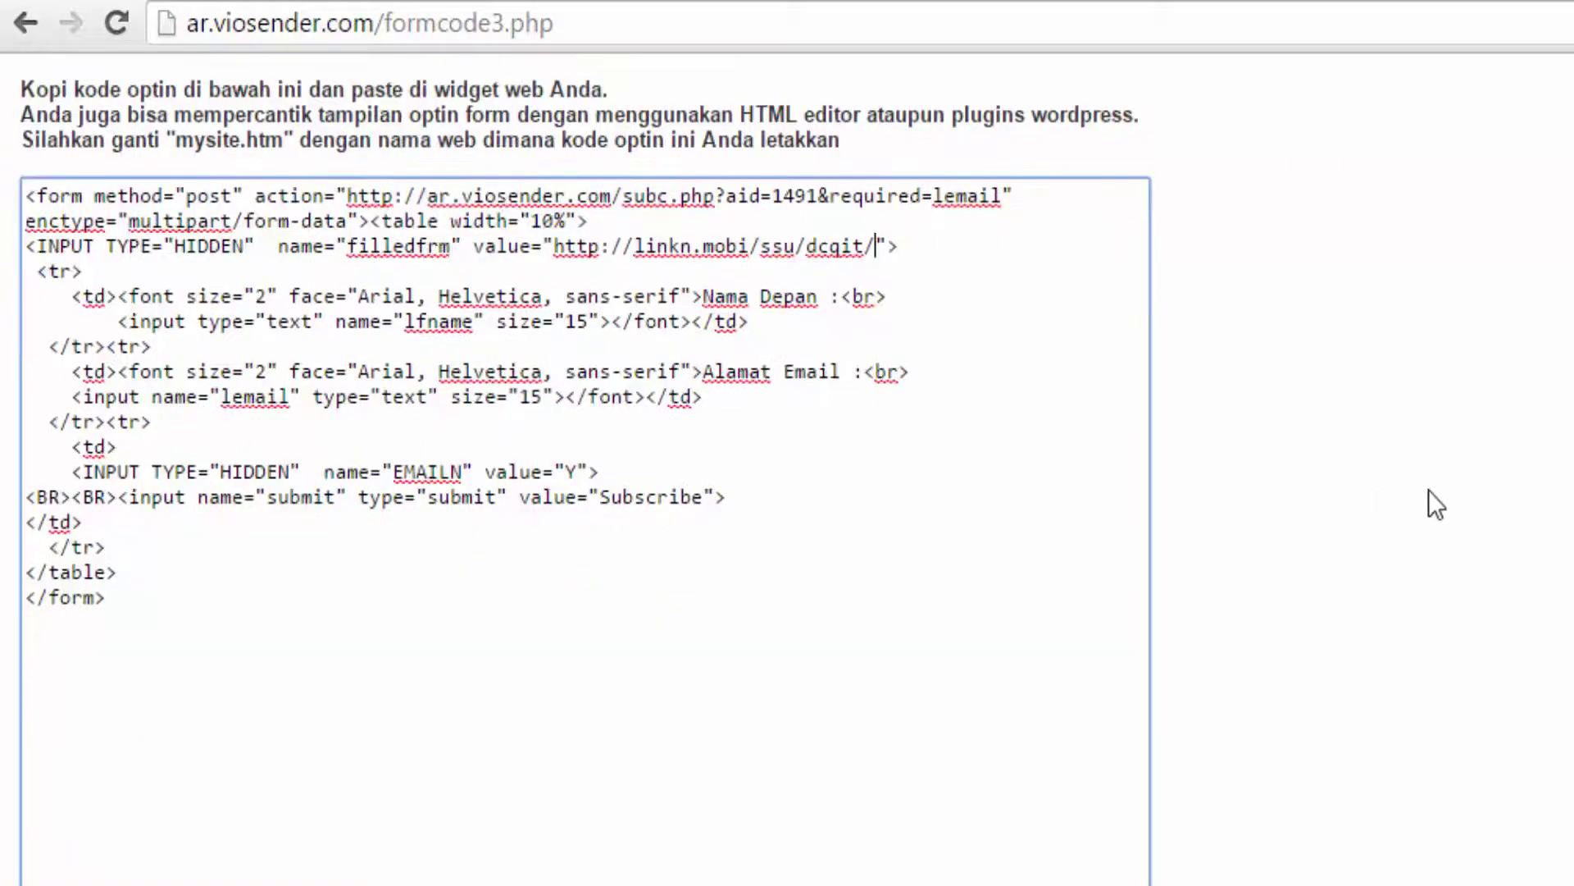
{"action": "scroll", "coordinate": [1401, 480], "scroll_direction": "up", "scroll_amount": 3}
{"action": "scroll", "coordinate": [1465, 555], "scroll_direction": "down", "scroll_amount": 3}
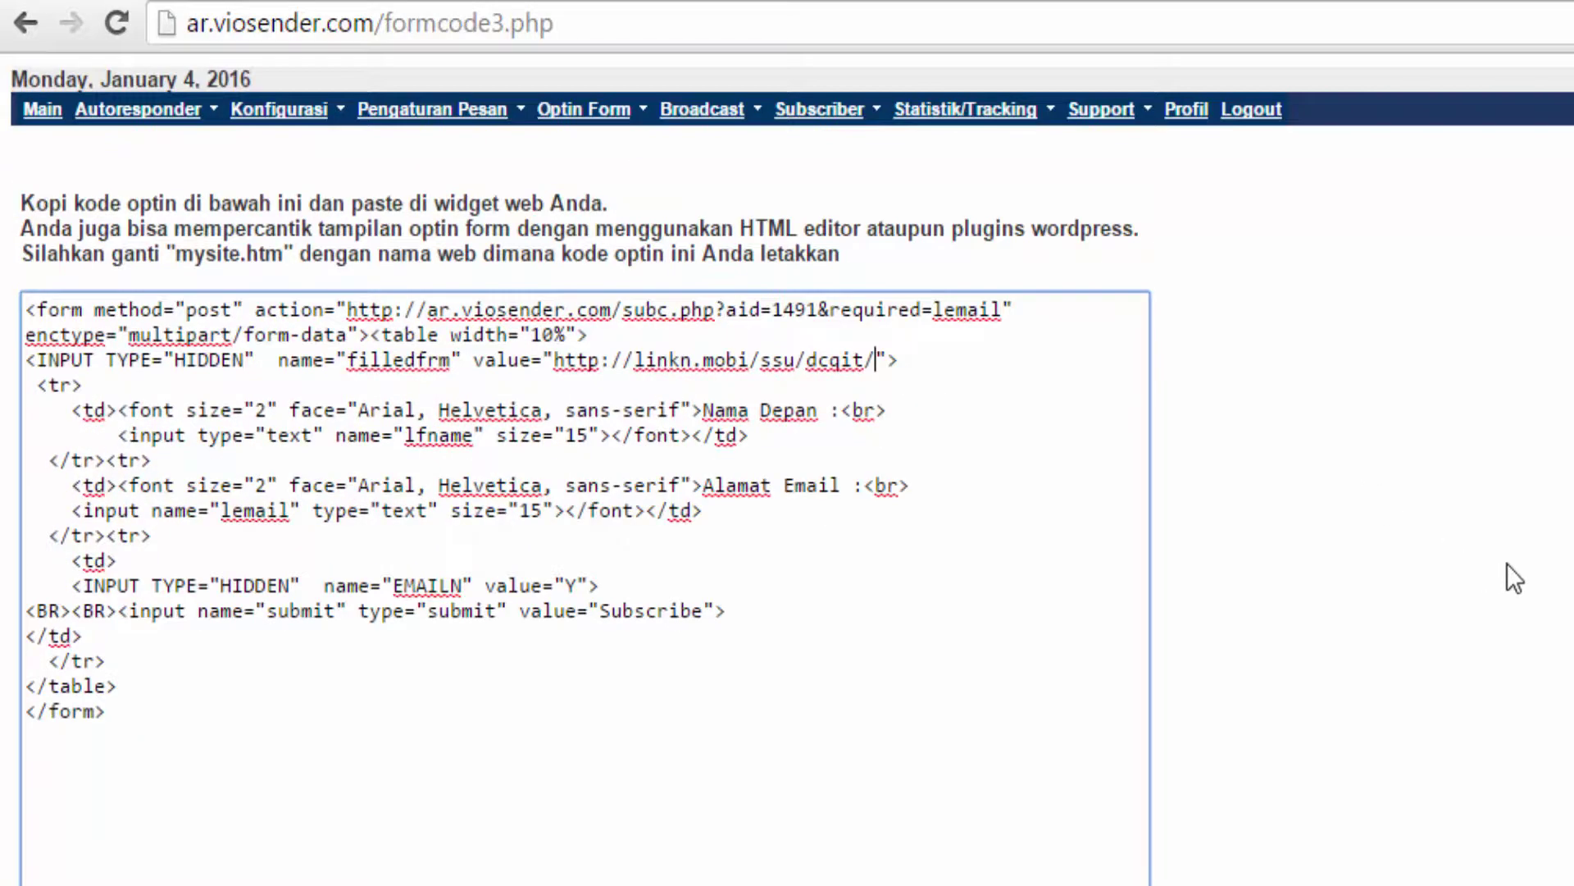
Select and copy the entire updated optin code.
{"action": "left_click", "coordinate": [933, 359]}
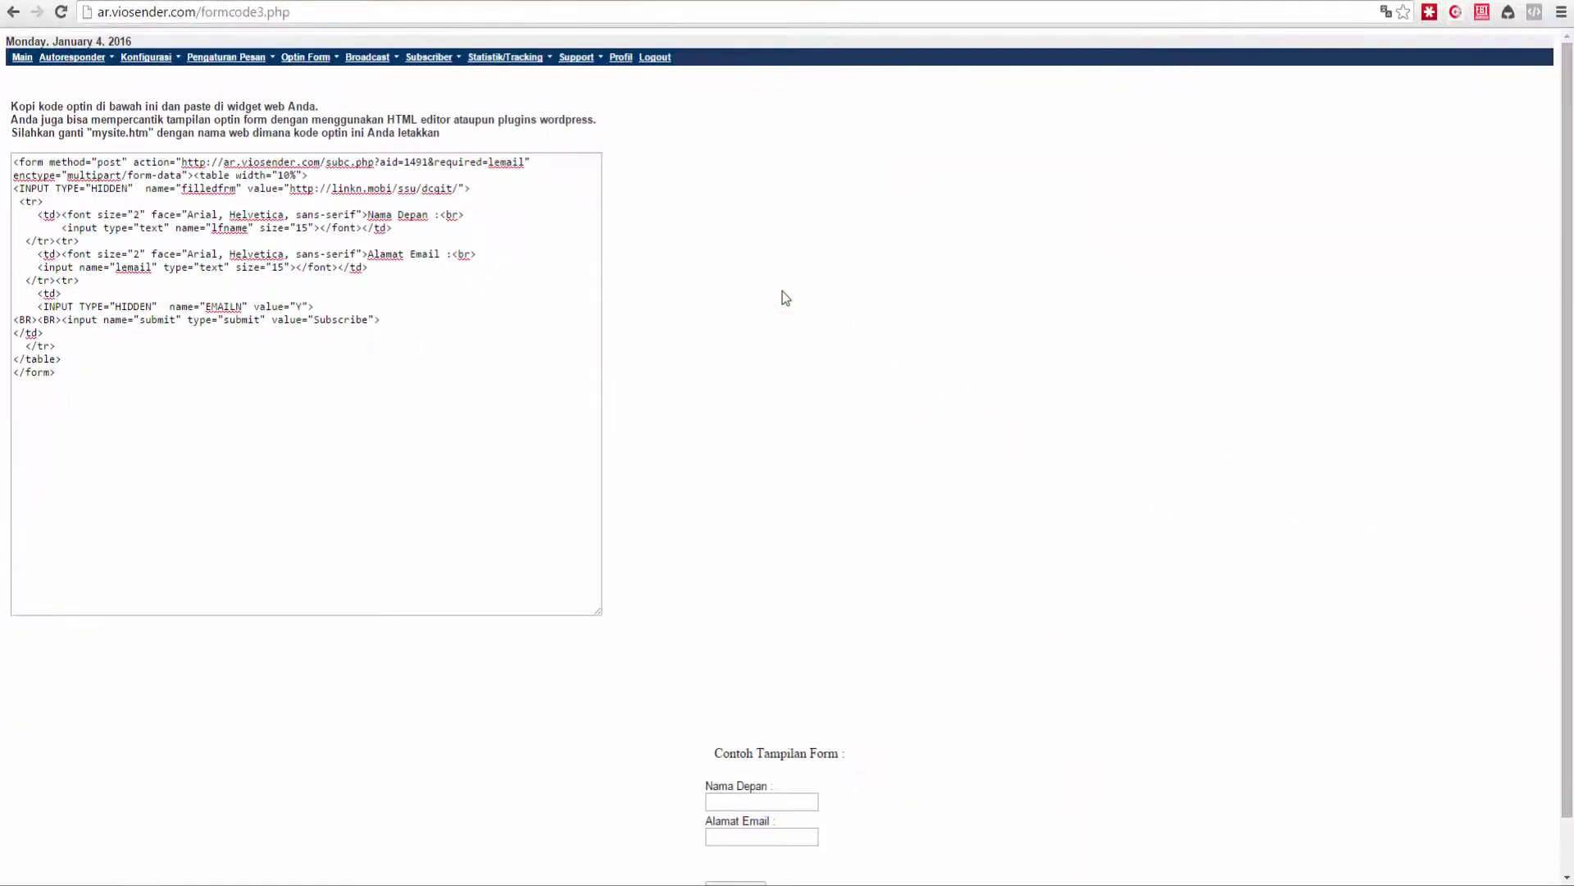
{"action": "left_click", "coordinate": [420, 332]}
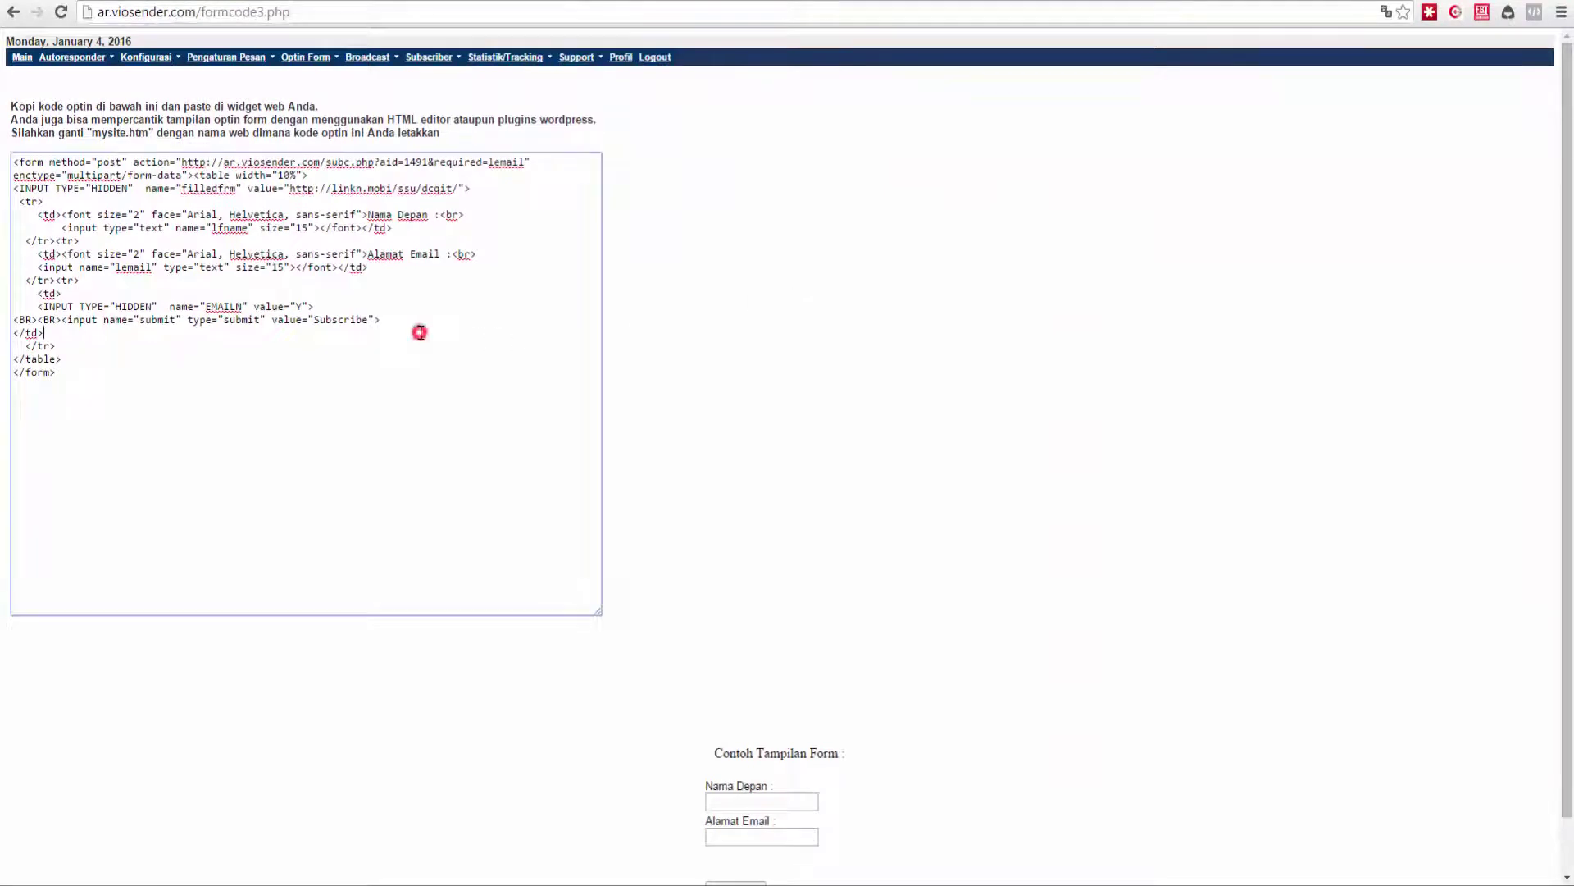
{"action": "key", "text": "ctrl+a"}
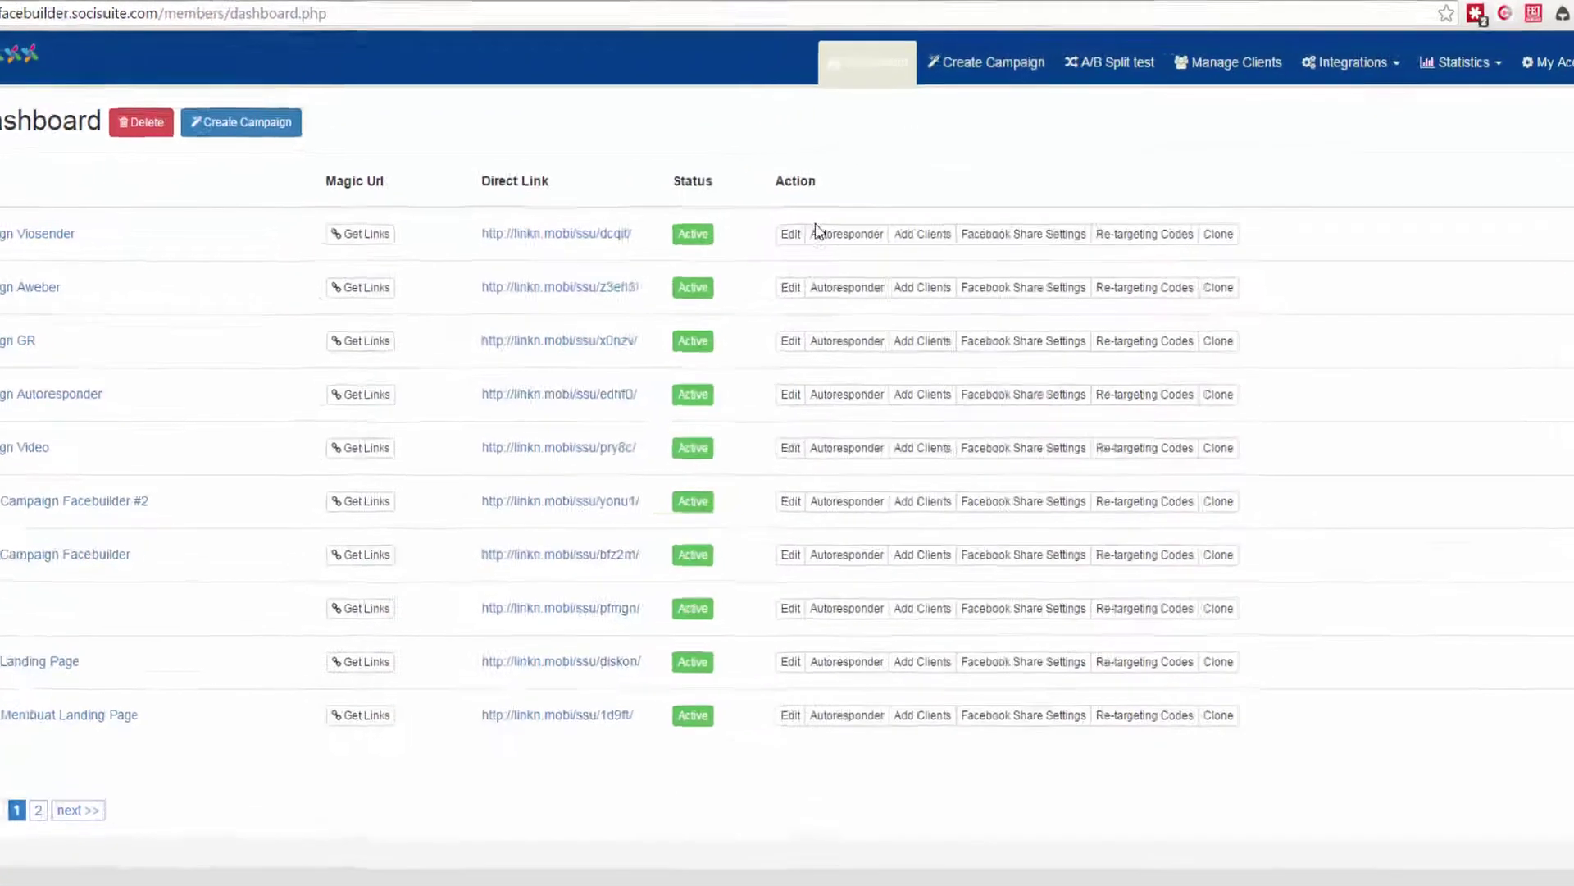
Set Campaign Viosender's autoresponder service to Others and paste in the VioSender optin code.
{"action": "left_click", "coordinate": [858, 211]}
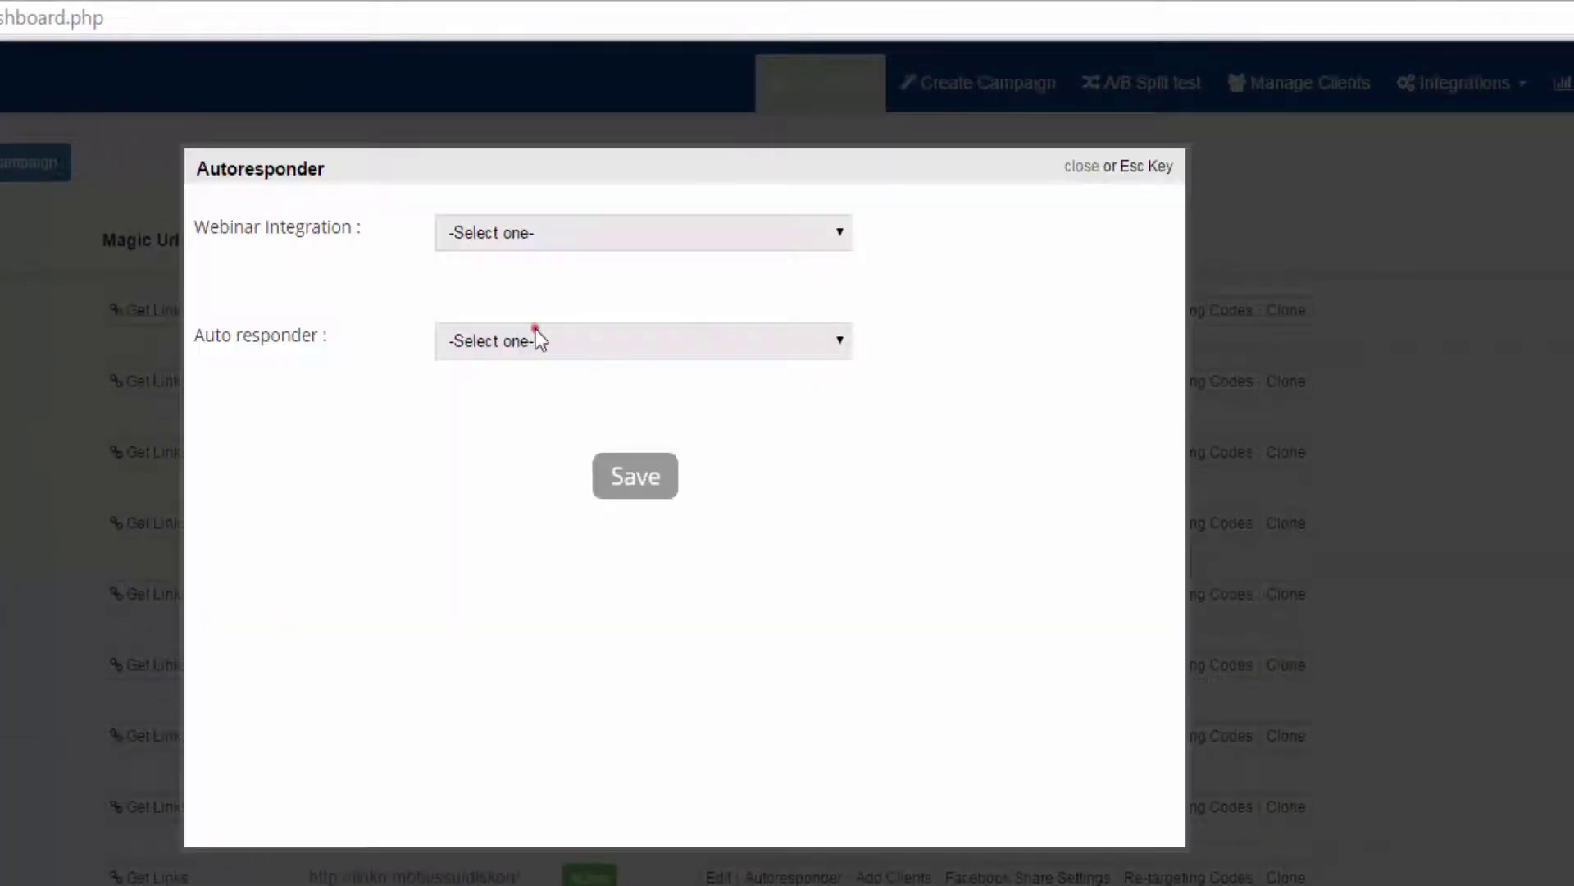
{"action": "left_click", "coordinate": [535, 338]}
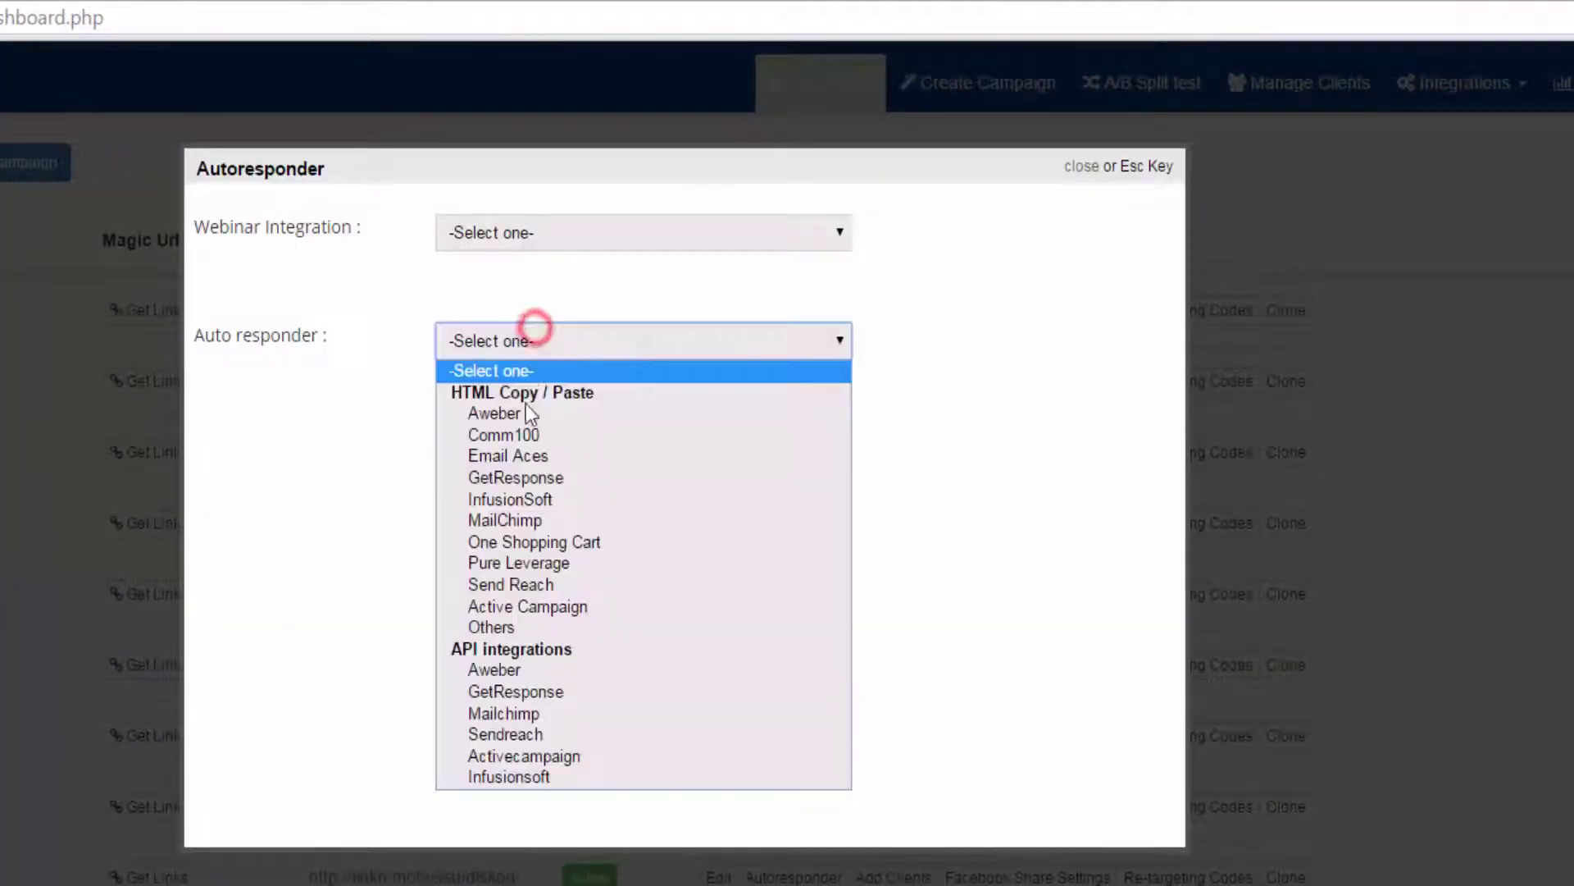
{"action": "left_click", "coordinate": [502, 627]}
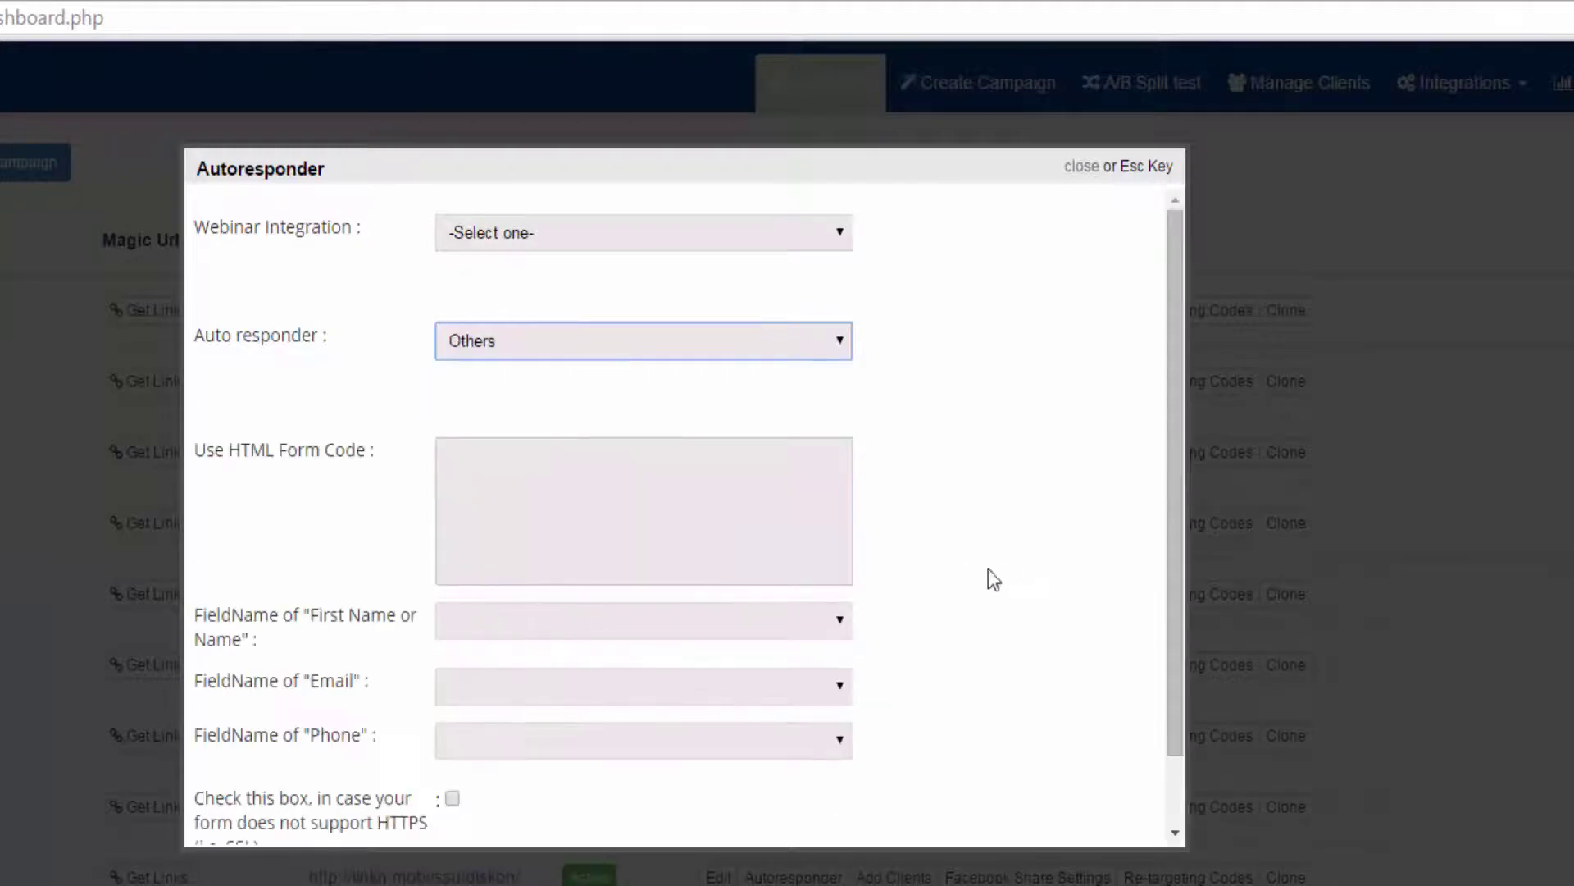
{"action": "left_click", "coordinate": [661, 503]}
{"action": "key", "text": "ctrl+v"}
{"action": "left_click", "coordinate": [1051, 497]}
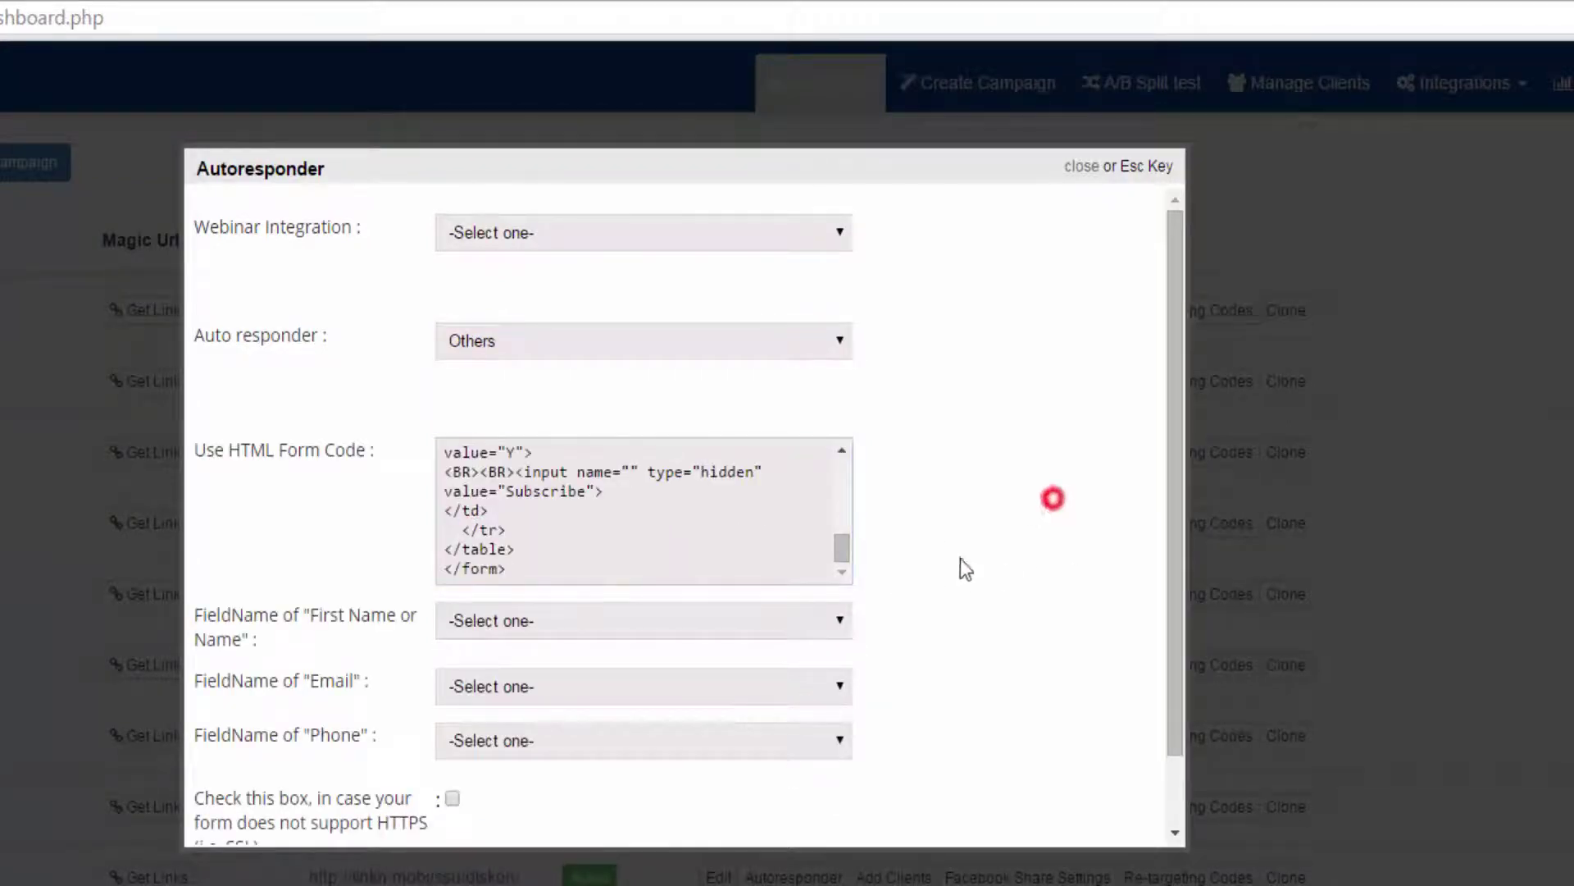
Map the first-name field to lfname and the email field to lemail.
{"action": "left_click", "coordinate": [518, 622]}
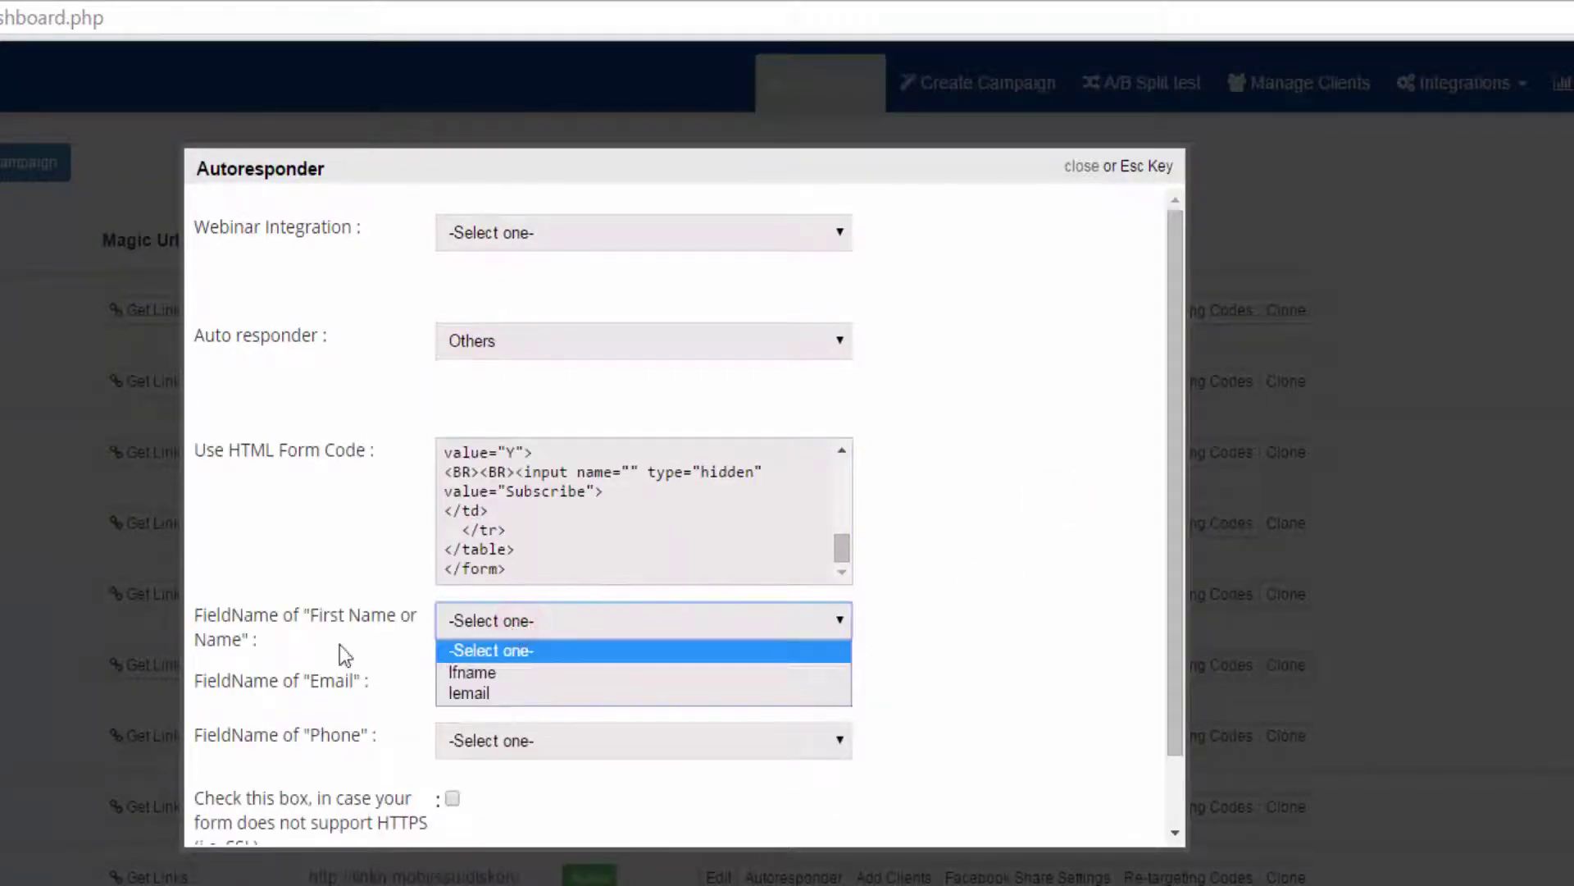
{"action": "left_click_drag", "start_coordinate": [270, 616], "coordinate": [320, 621]}
{"action": "left_click", "coordinate": [483, 621]}
{"action": "left_click", "coordinate": [492, 668]}
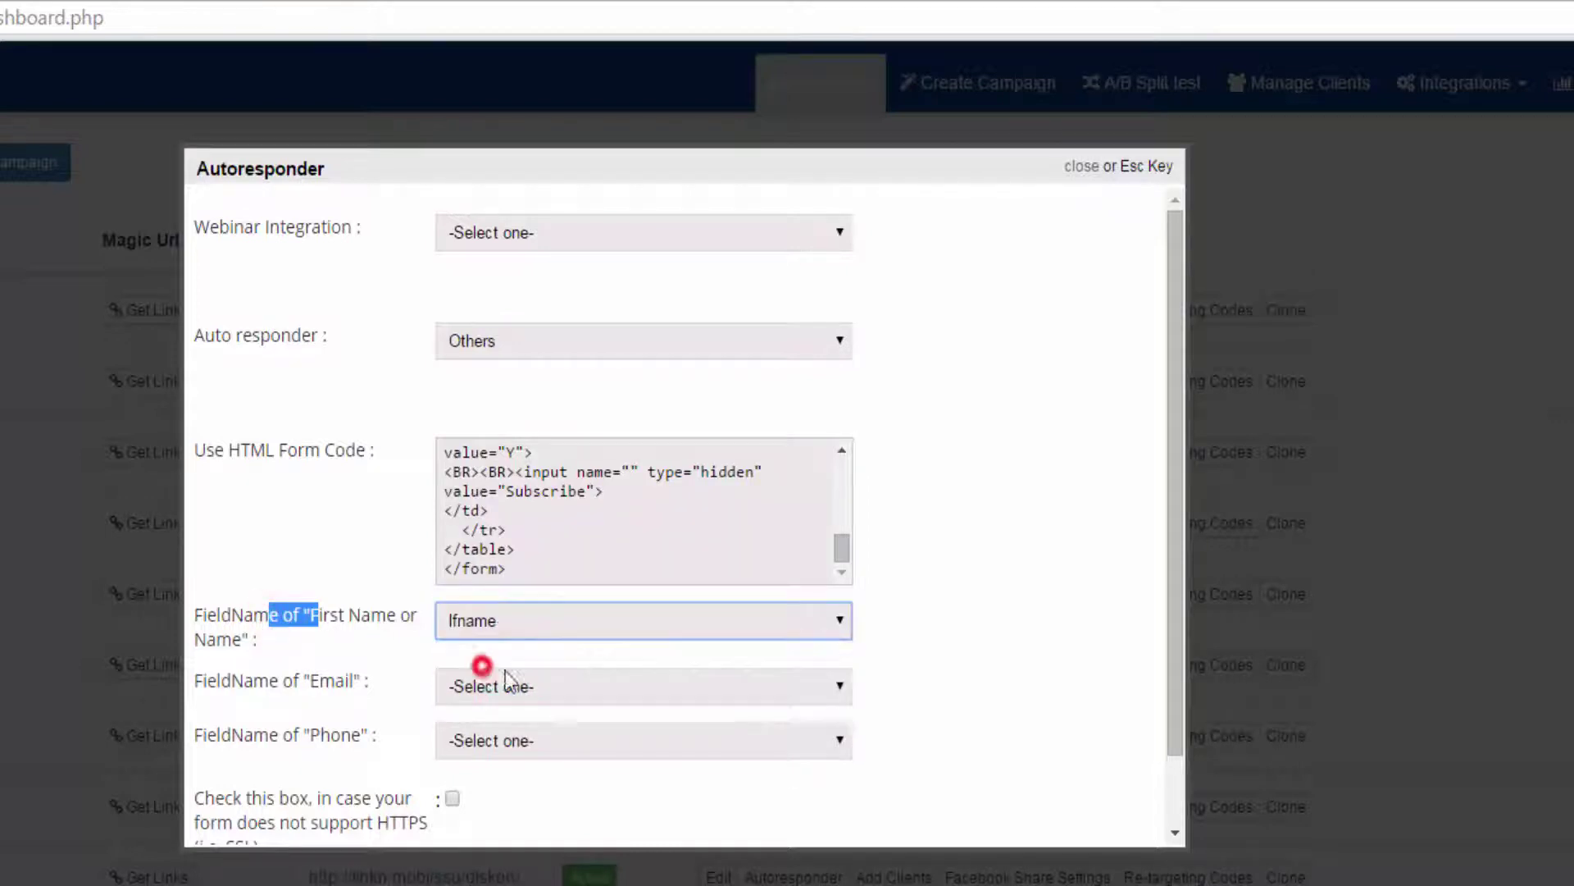
{"action": "left_click", "coordinate": [441, 684]}
{"action": "left_click", "coordinate": [495, 757]}
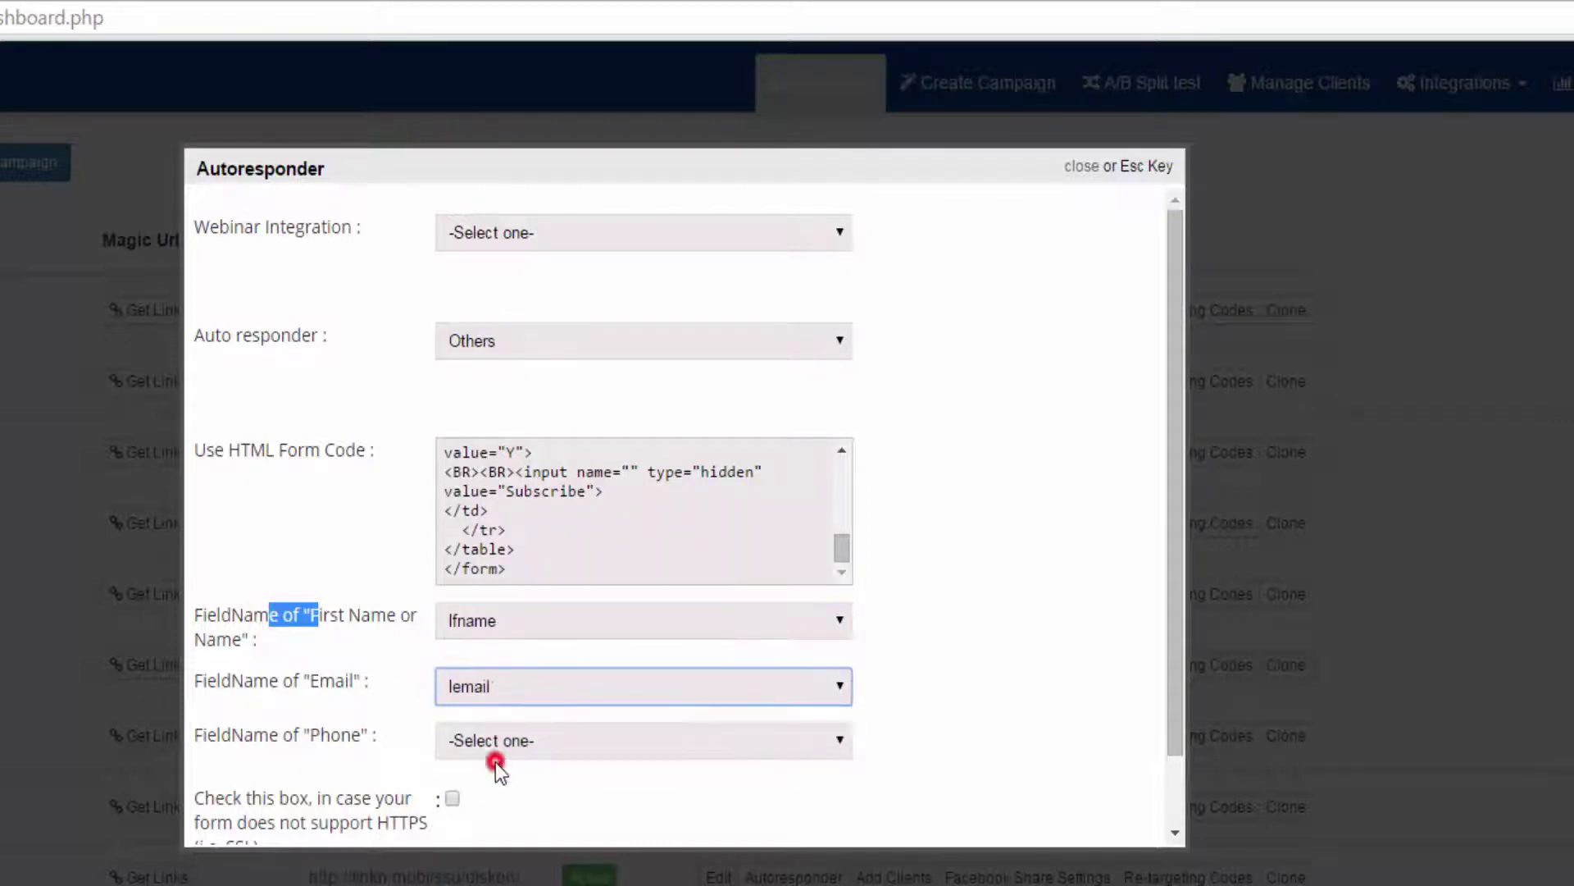
{"action": "scroll", "coordinate": [460, 771], "scroll_direction": "down", "scroll_amount": 1}
Mark the form as not supporting HTTPS and save the autoresponder settings.
{"action": "left_click", "coordinate": [453, 719]}
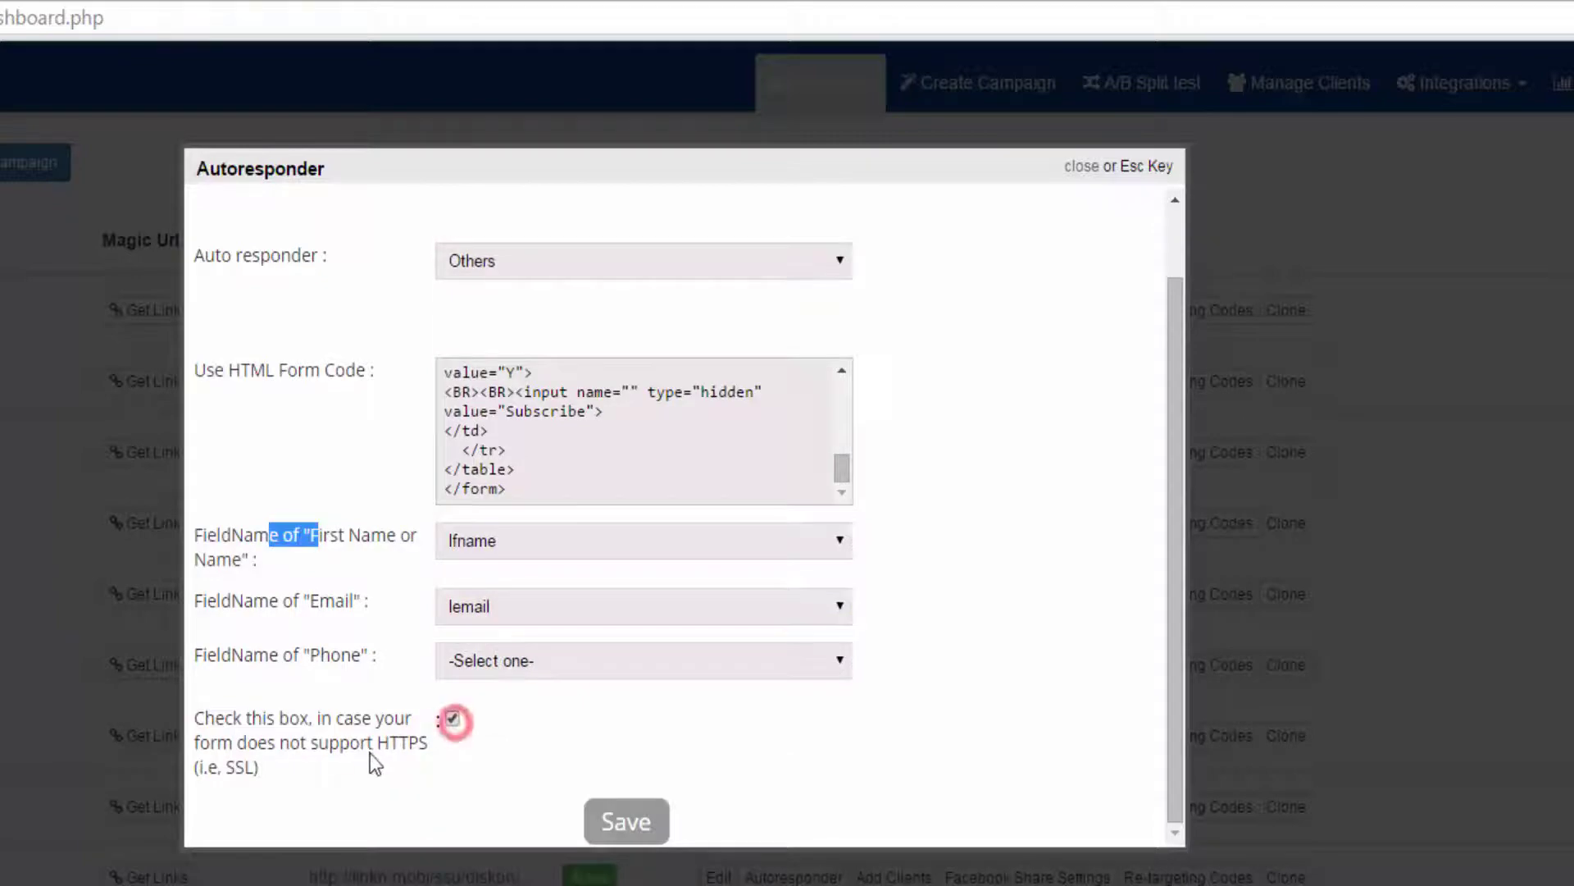
{"action": "left_click_drag", "start_coordinate": [482, 742], "coordinate": [474, 765]}
{"action": "left_click", "coordinate": [461, 761]}
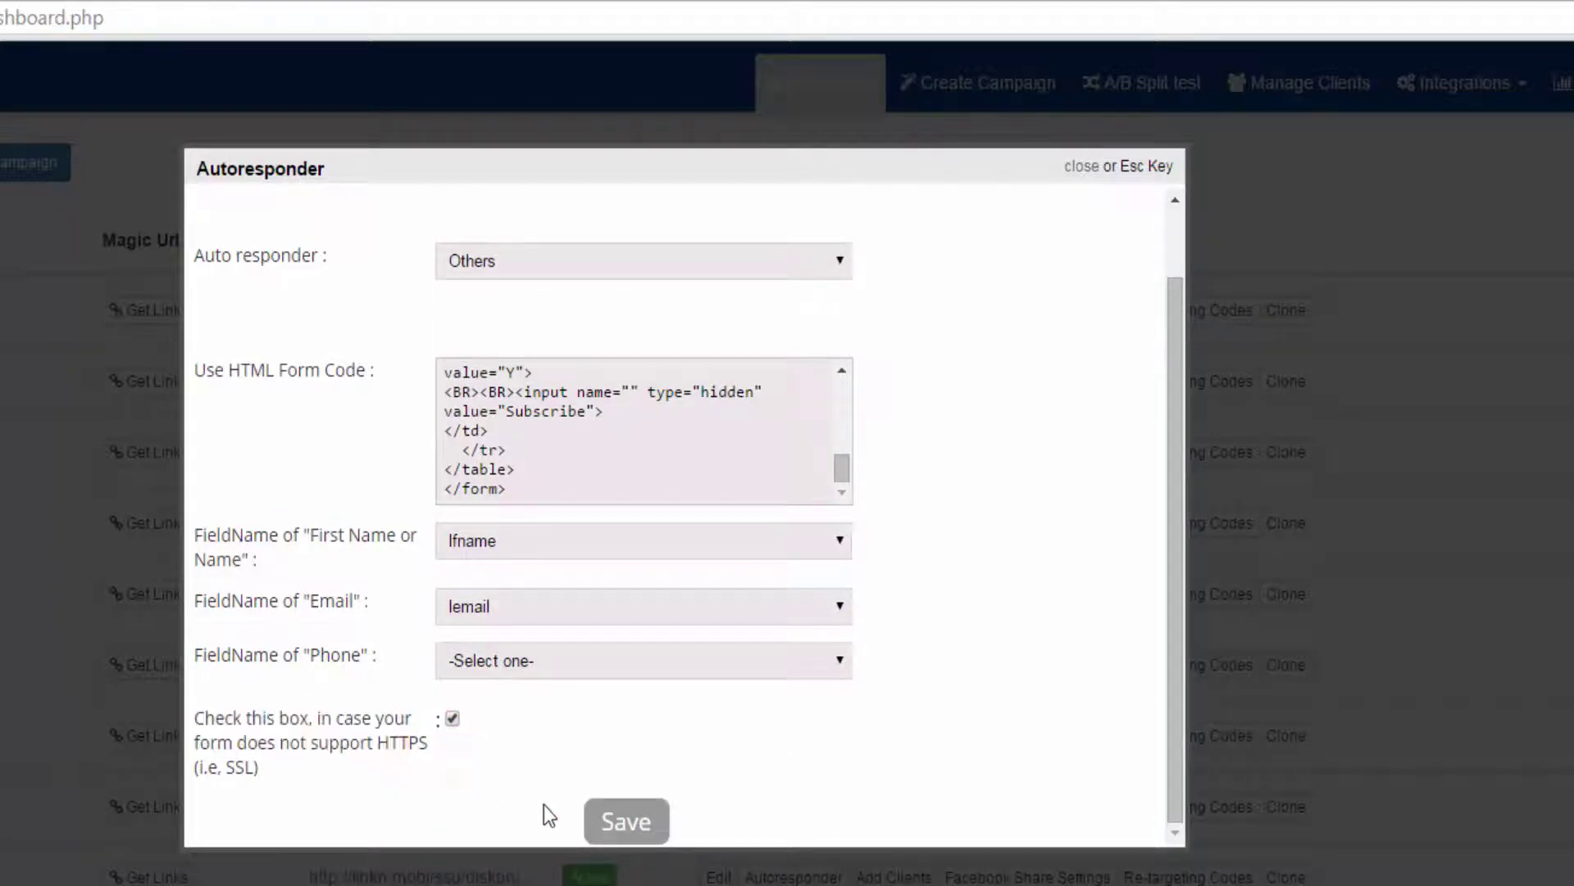
{"action": "left_click", "coordinate": [620, 820]}
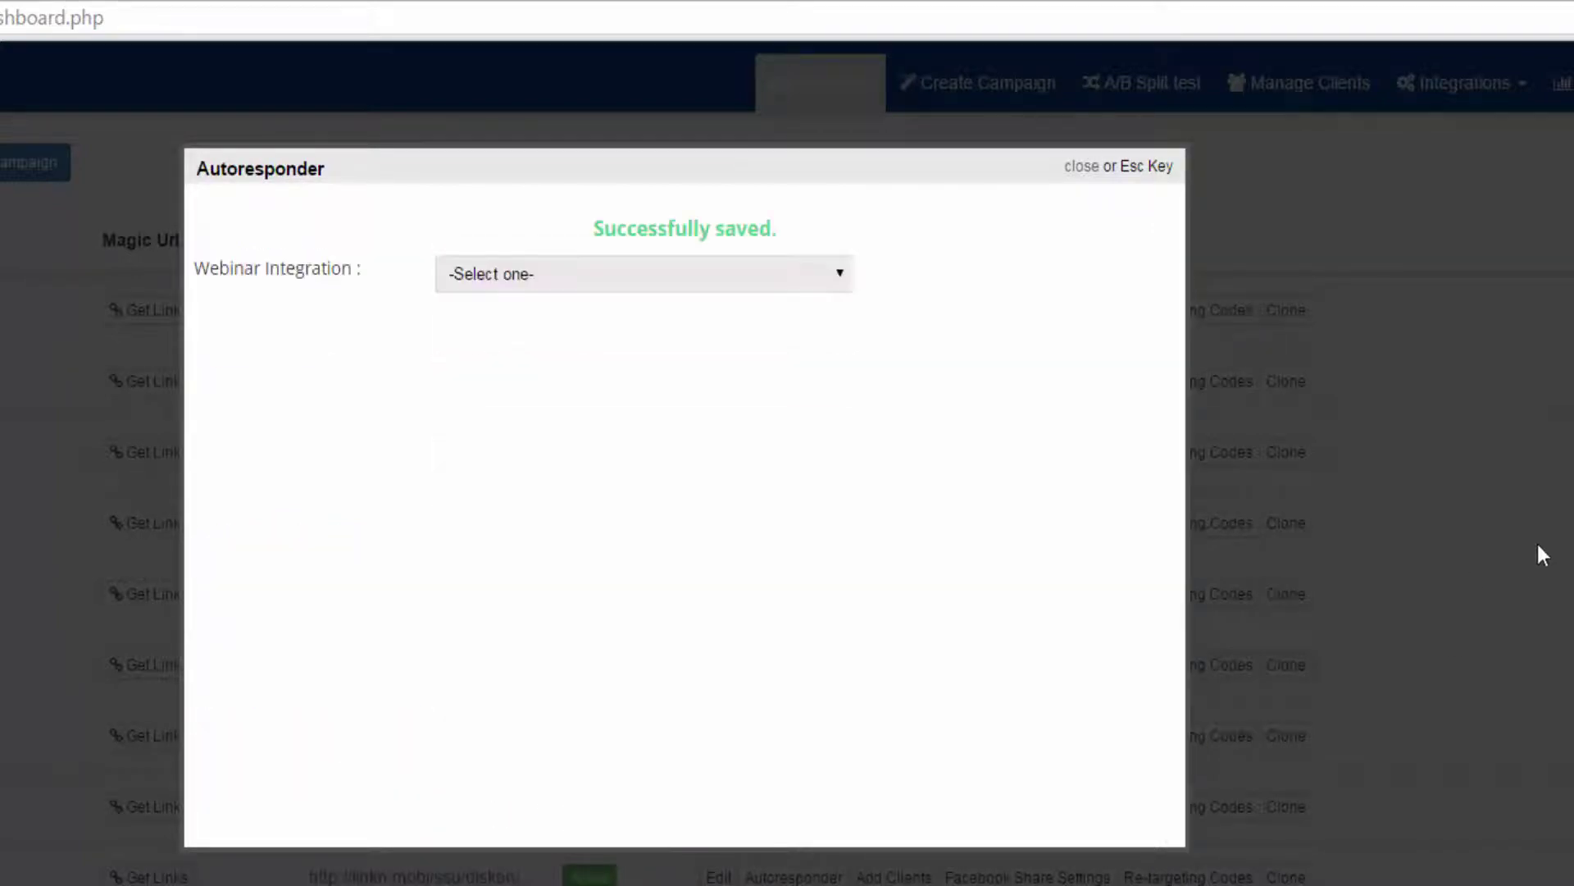
{"action": "left_click", "coordinate": [1295, 192]}
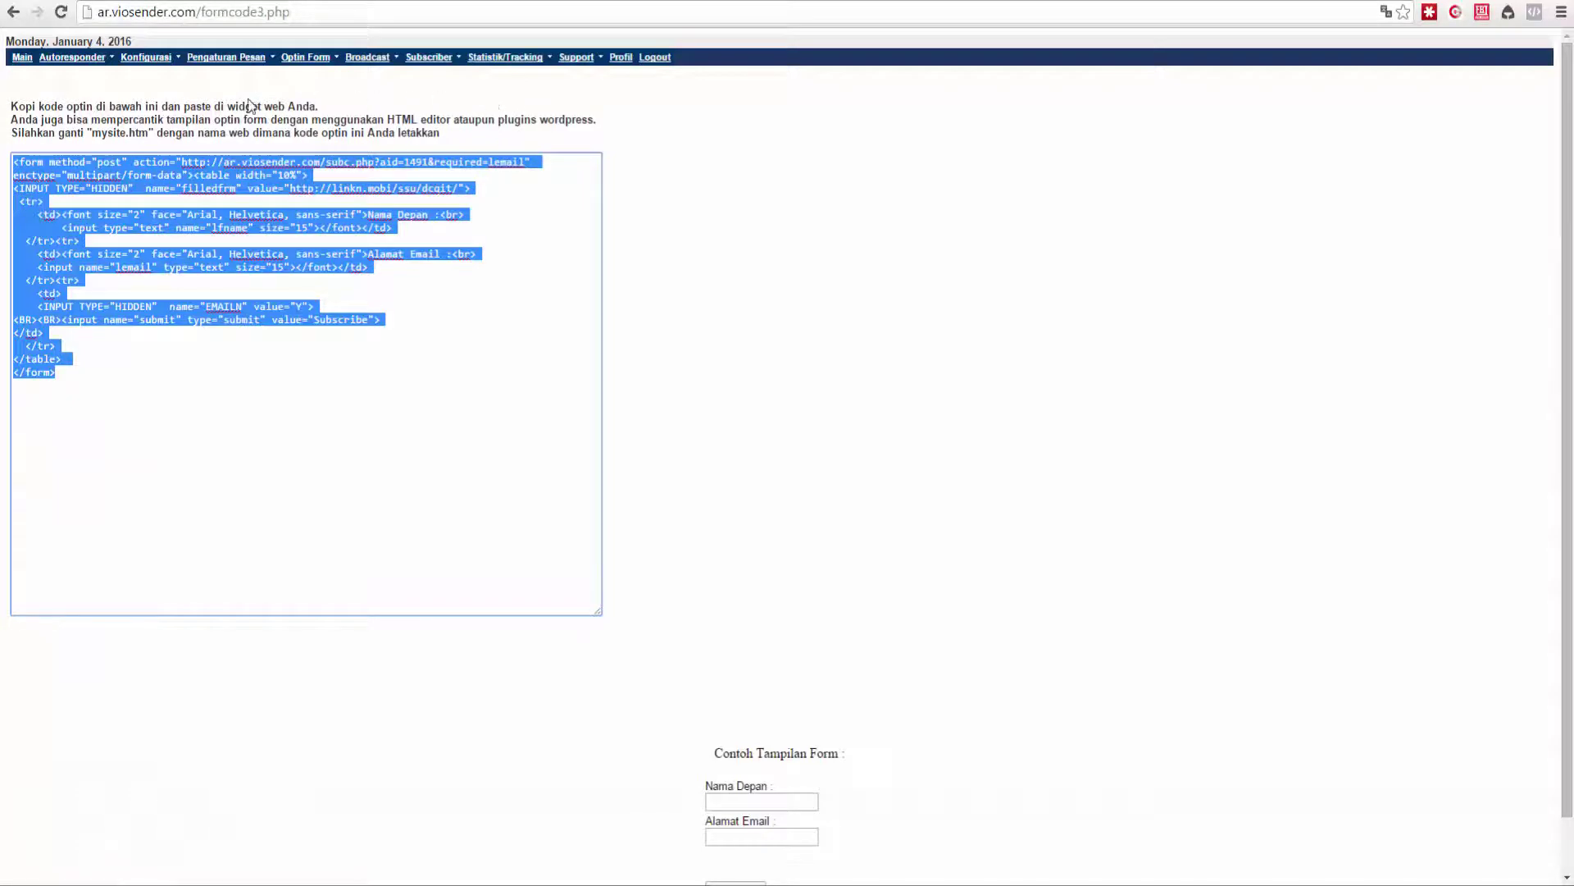
Go to Pengaturan Pesan > Pesan Autofollowup, showing 0 of 1000 messages.
{"action": "left_click", "coordinate": [203, 112]}
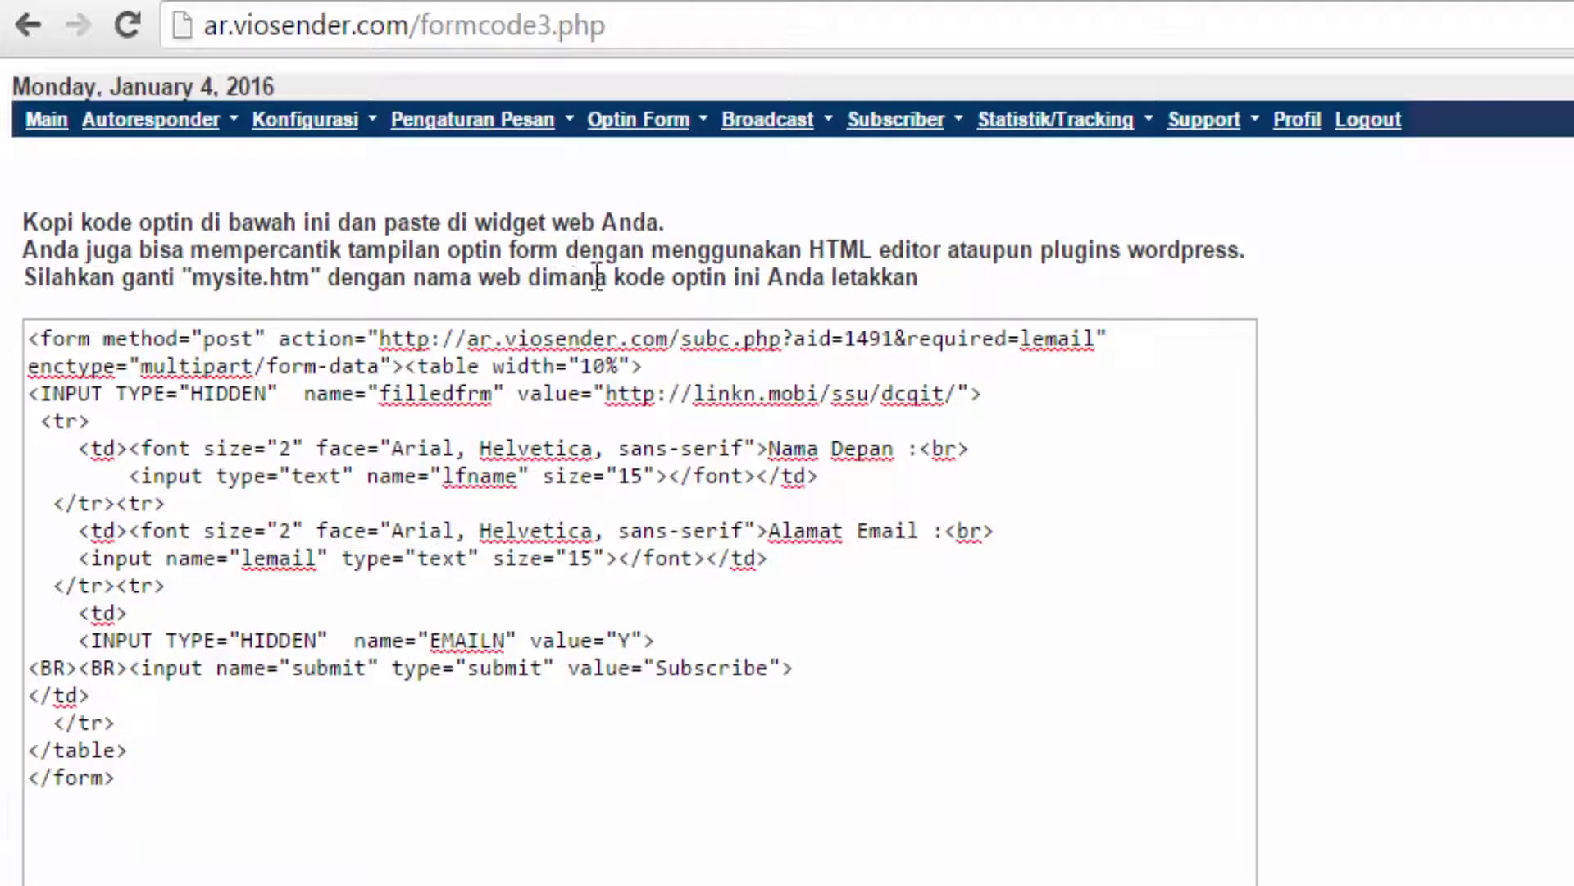
{"action": "scroll", "coordinate": [1190, 433], "scroll_direction": "down", "scroll_amount": 1}
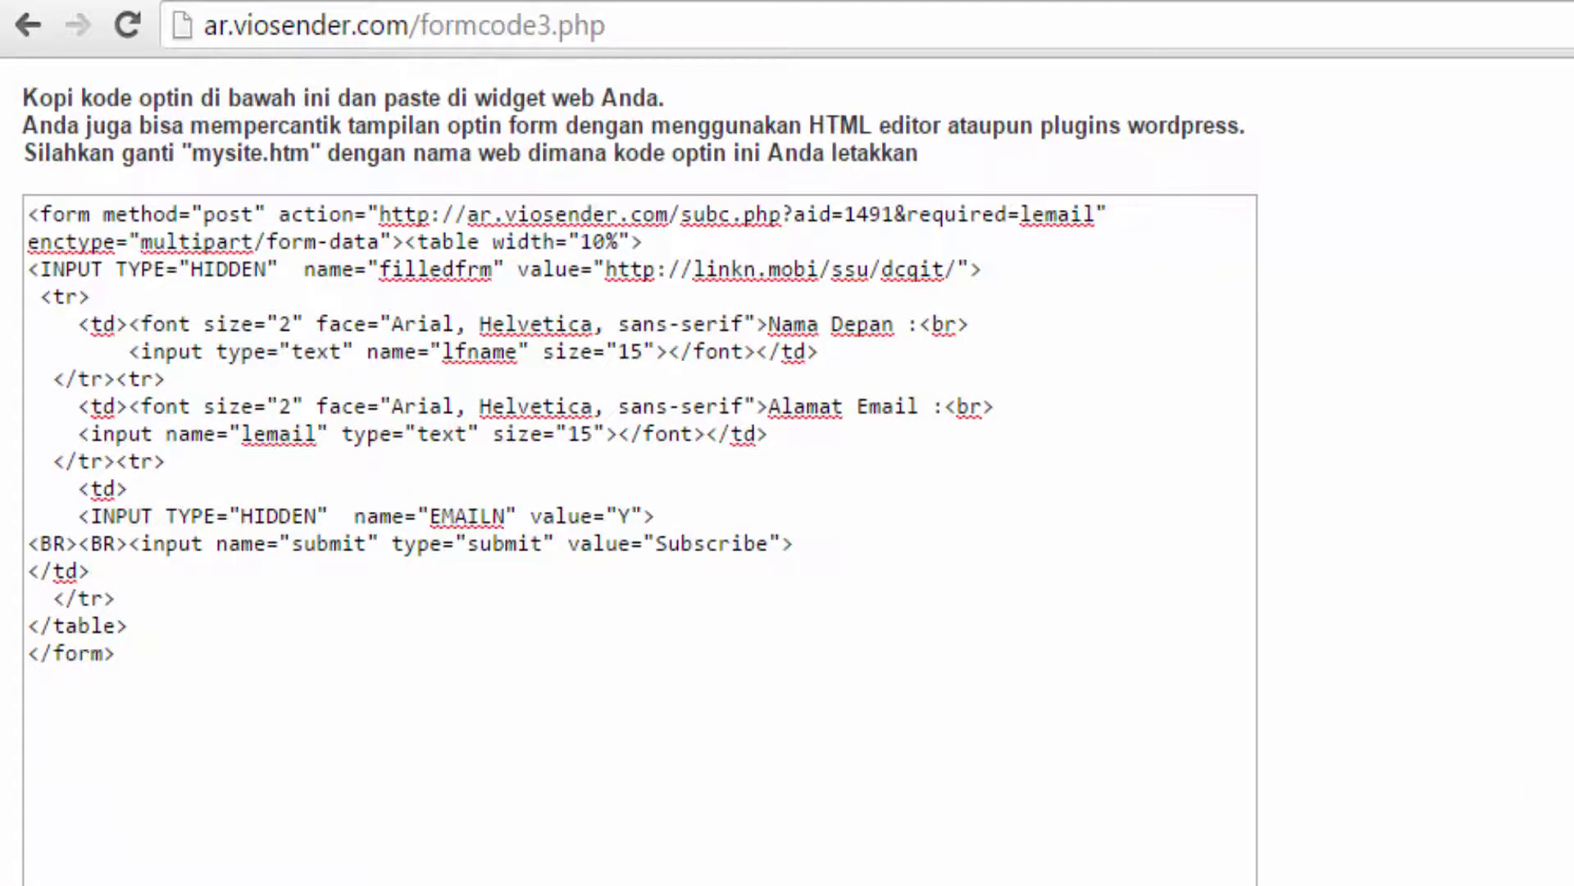
{"action": "scroll", "coordinate": [787, 475], "scroll_direction": "up", "scroll_amount": 1}
{"action": "mouse_move", "coordinate": [446, 121]}
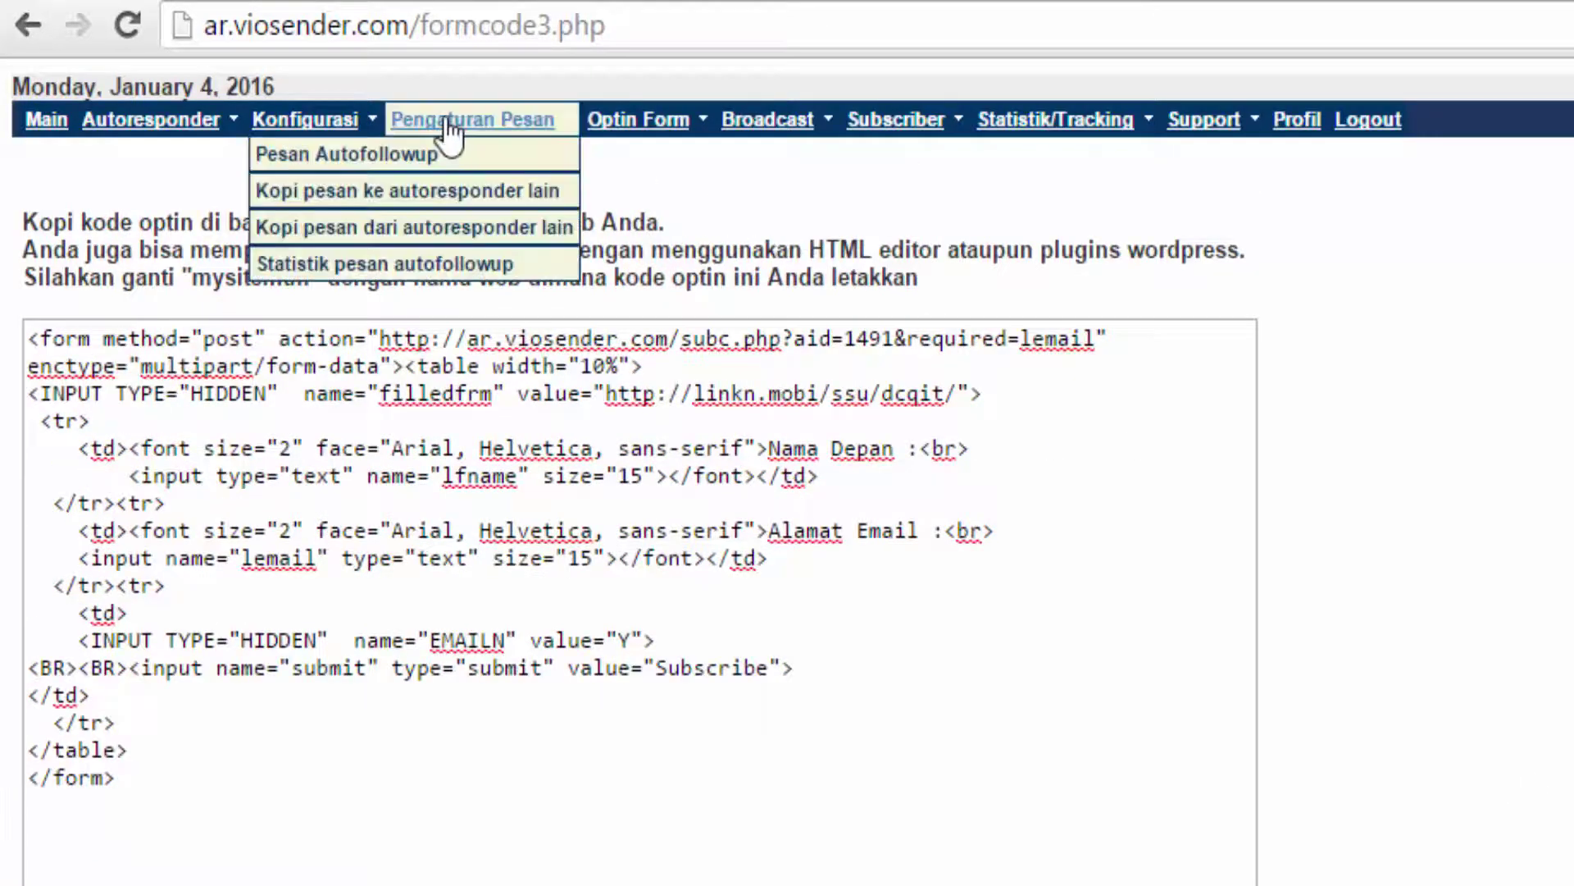
{"action": "left_click", "coordinate": [320, 156]}
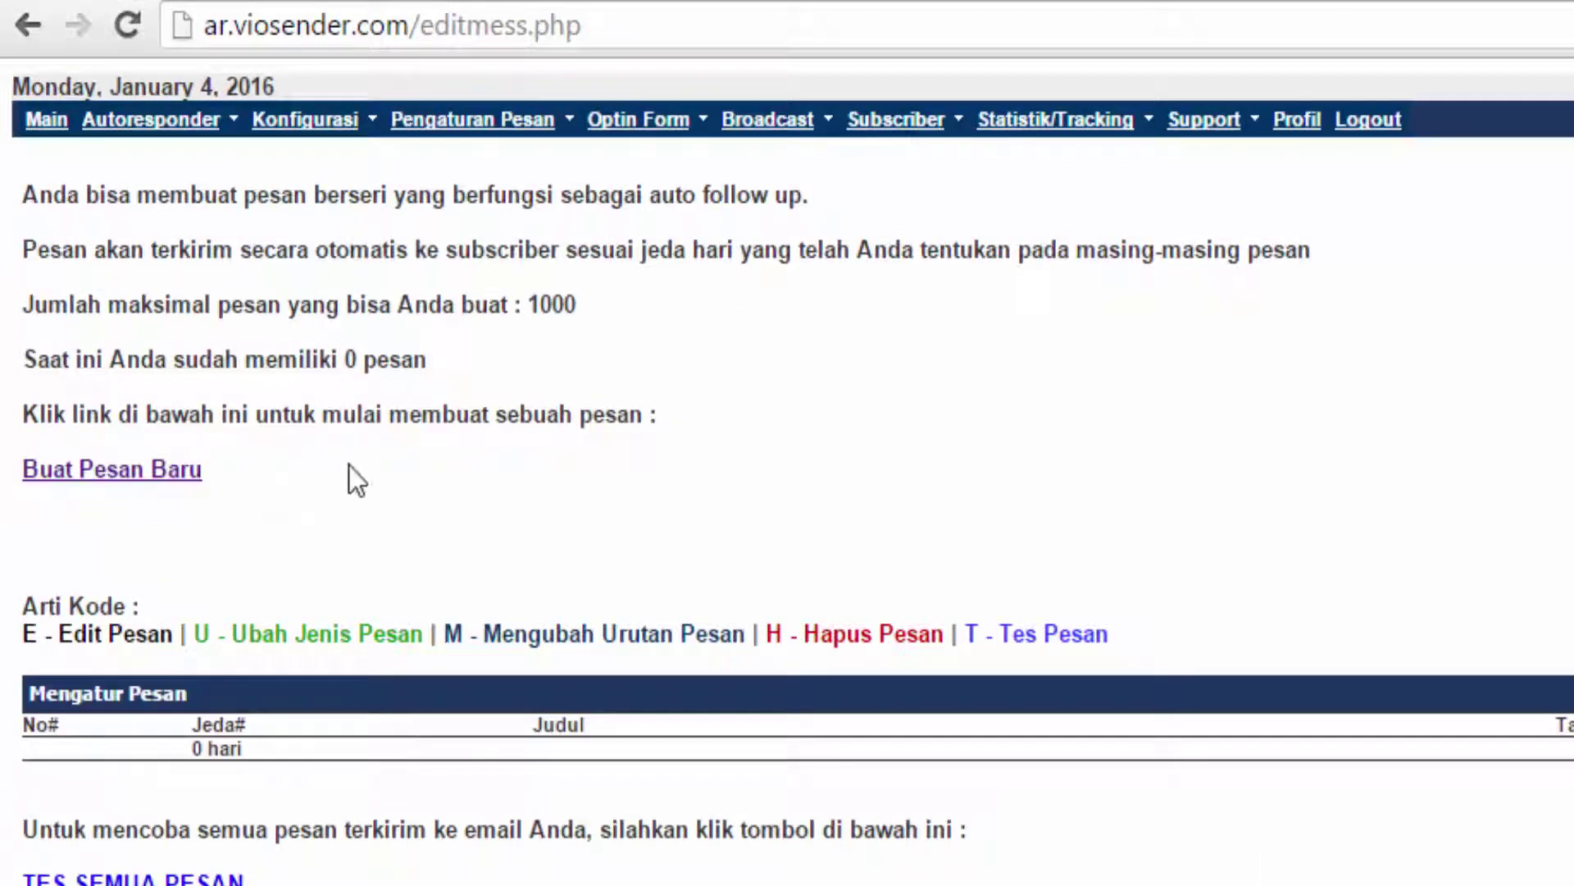
Create a new HTML follow-up message with subject 'Selamat di Member Area', ready for body text.
{"action": "left_click", "coordinate": [98, 477]}
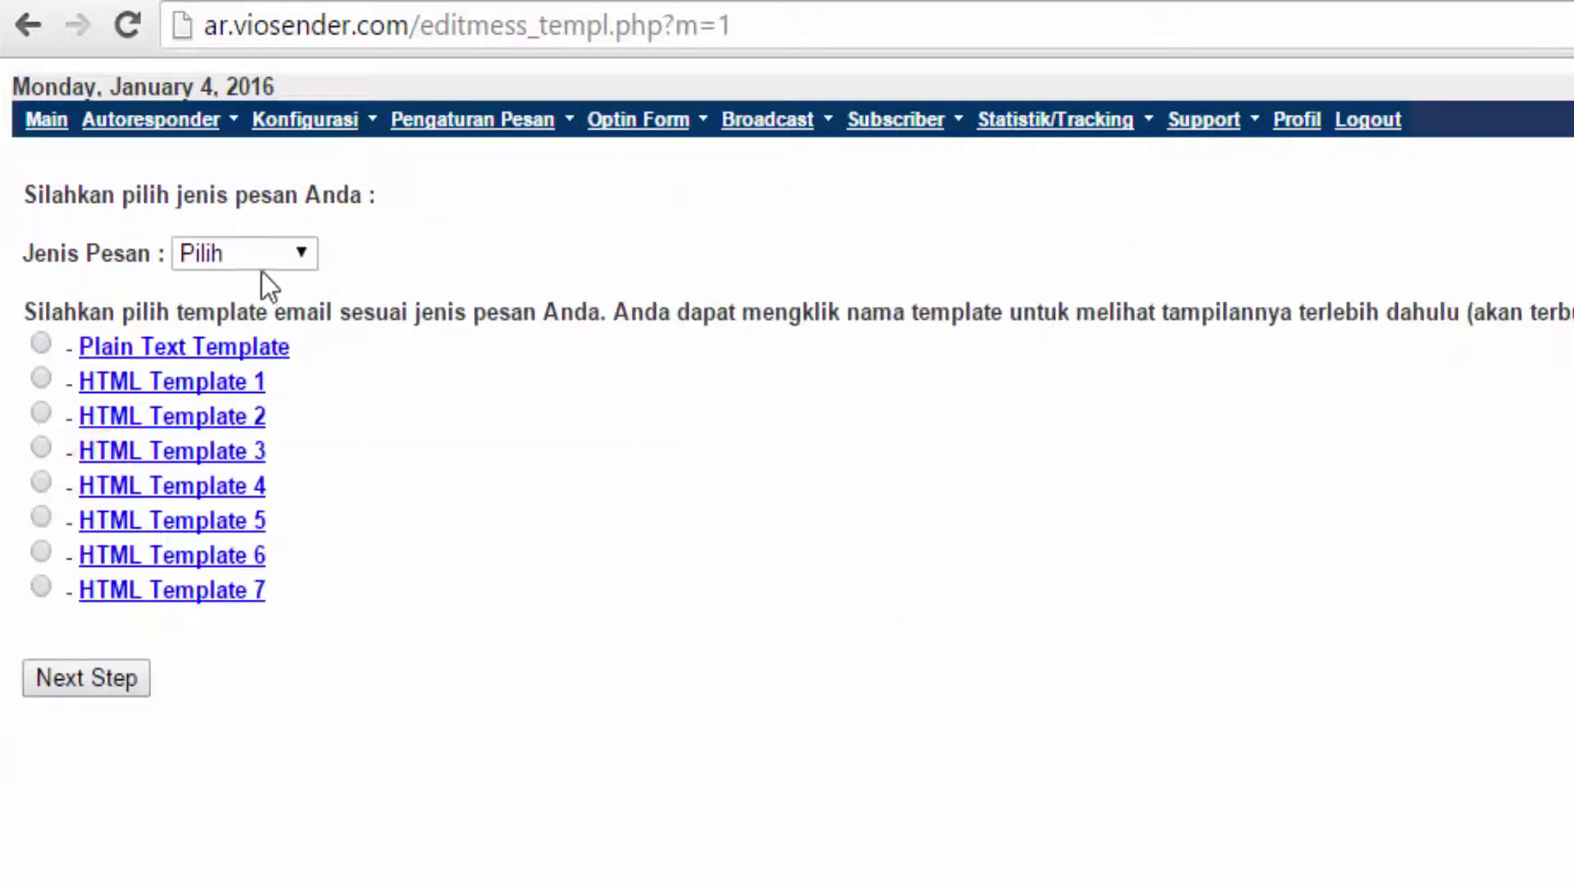
{"action": "left_click", "coordinate": [232, 251]}
{"action": "left_click", "coordinate": [209, 340]}
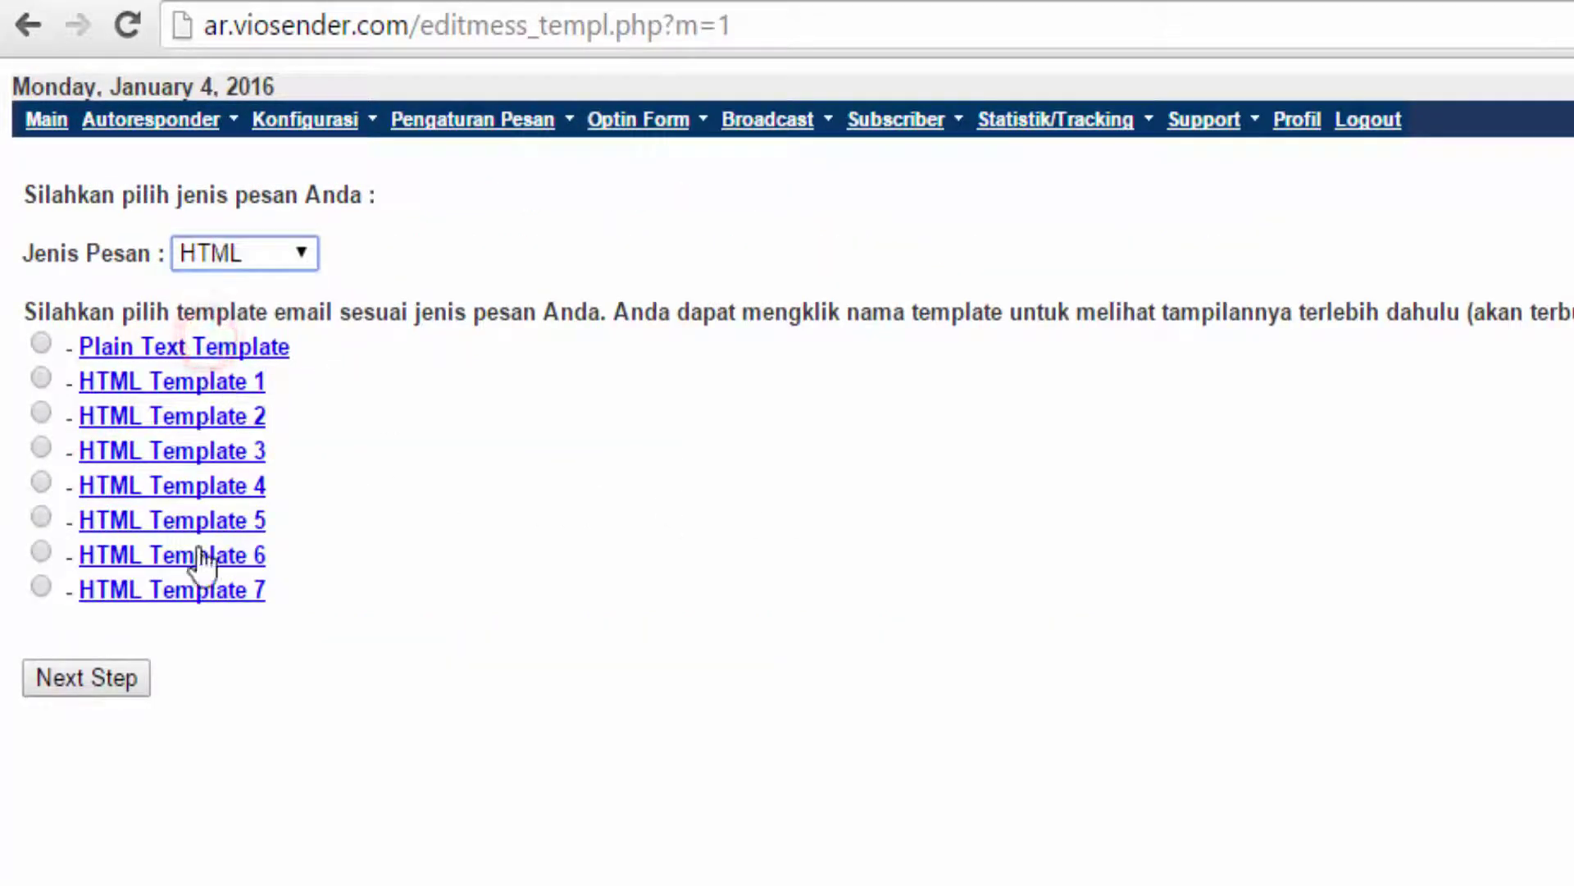
{"action": "left_click", "coordinate": [95, 679]}
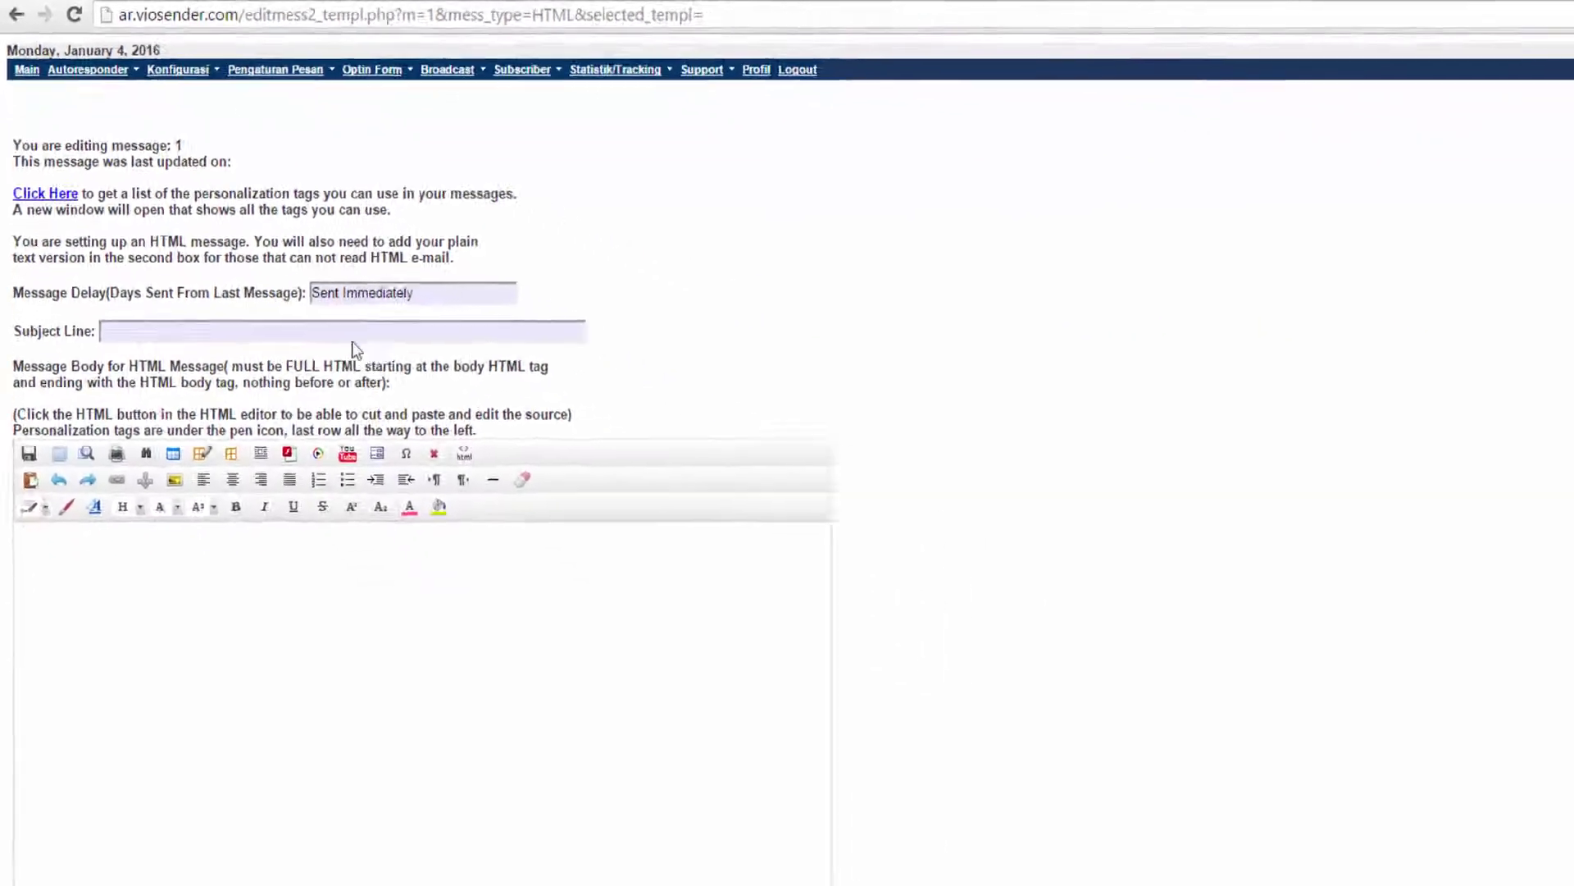
{"action": "left_click", "coordinate": [196, 332]}
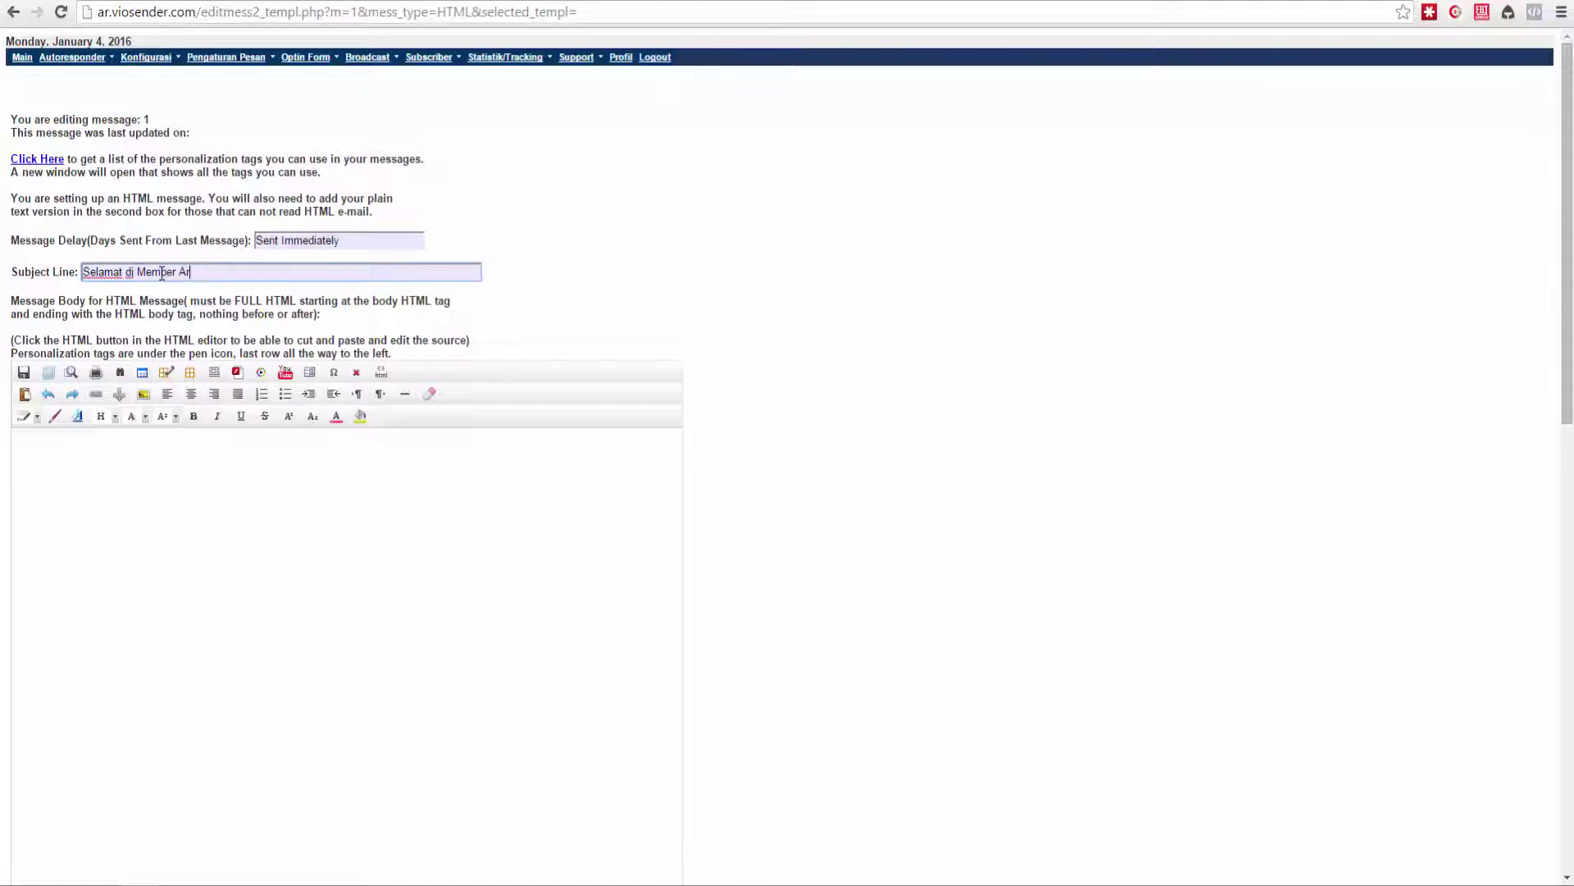
{"action": "left_click", "coordinate": [193, 439]}
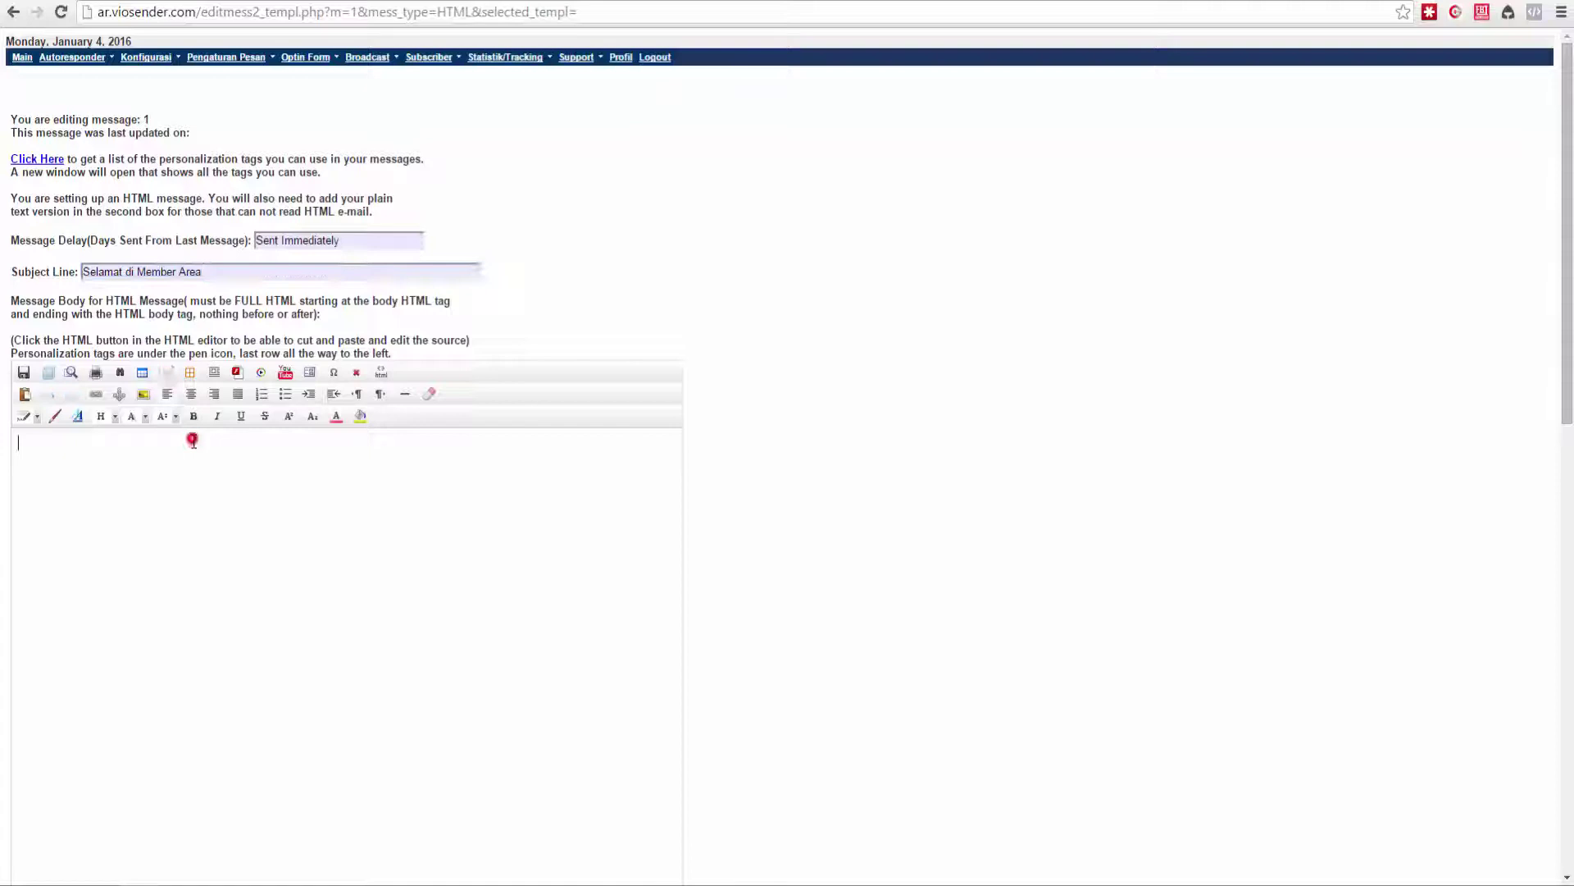
{"action": "left_click", "coordinate": [184, 489]}
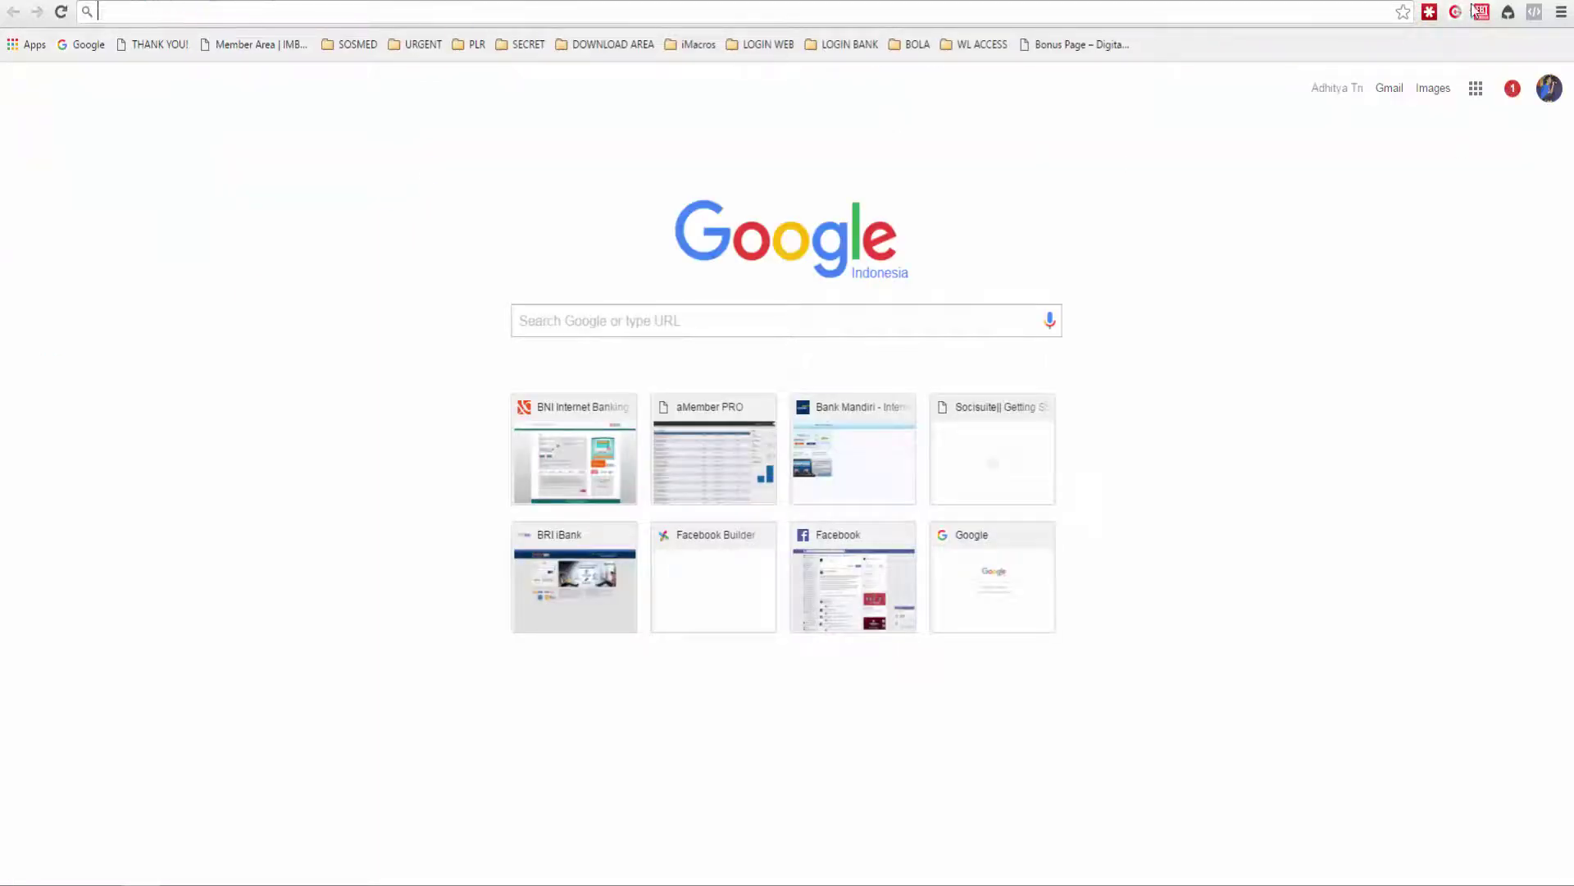
Search Google for 'lorem ipsum' and open the generator.lorem-ipsum.info generator.
{"action": "left_click", "coordinate": [206, 15]}
{"action": "type", "text": "lorem ipsum"}
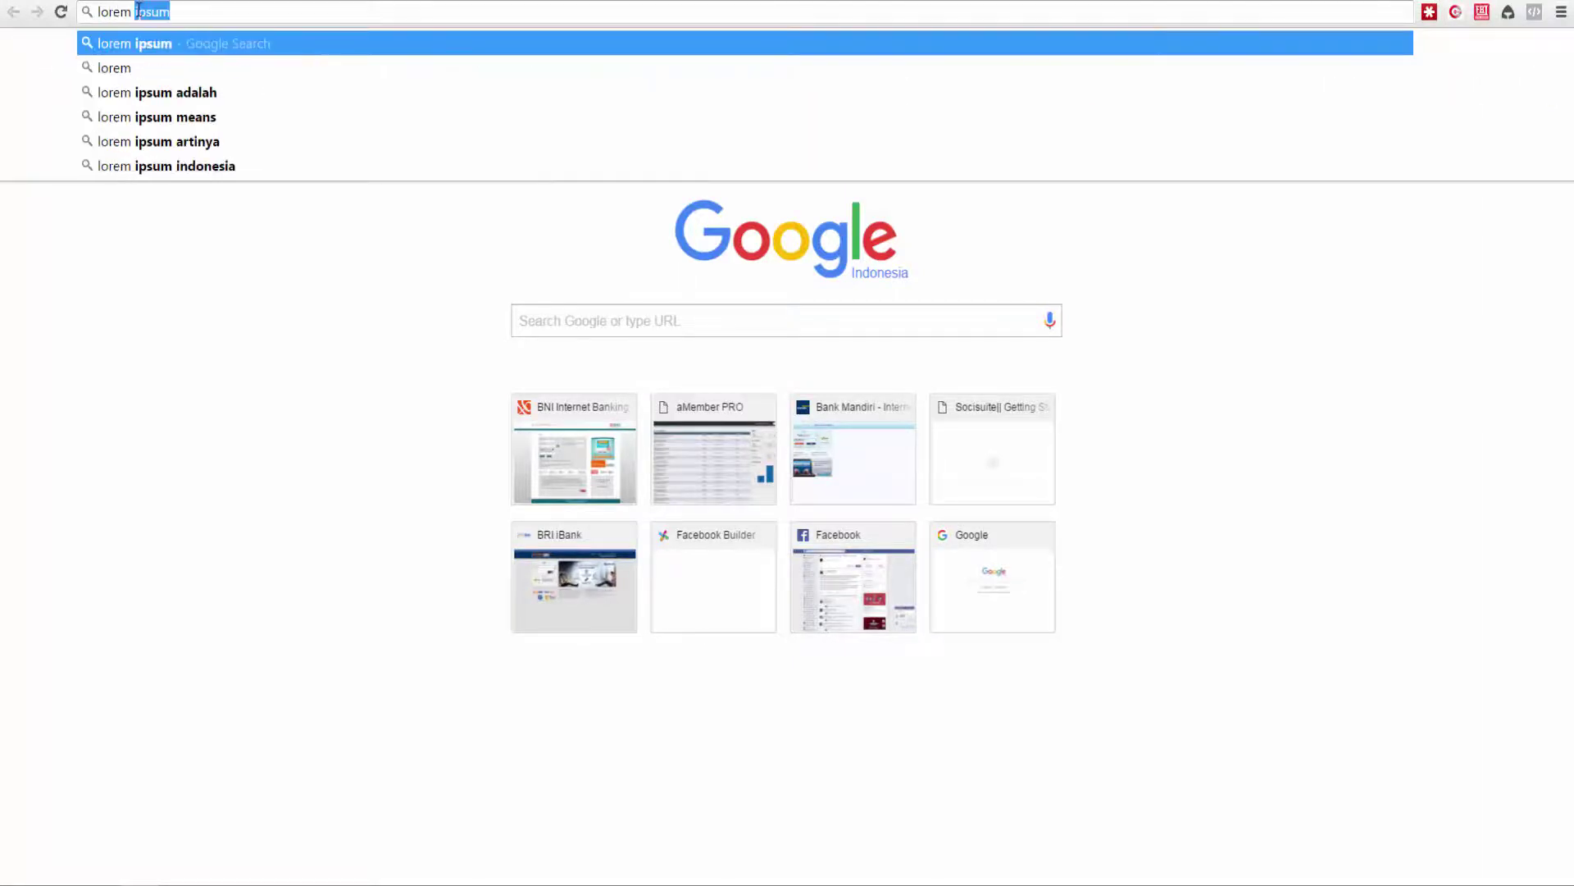
{"action": "key", "text": "Return"}
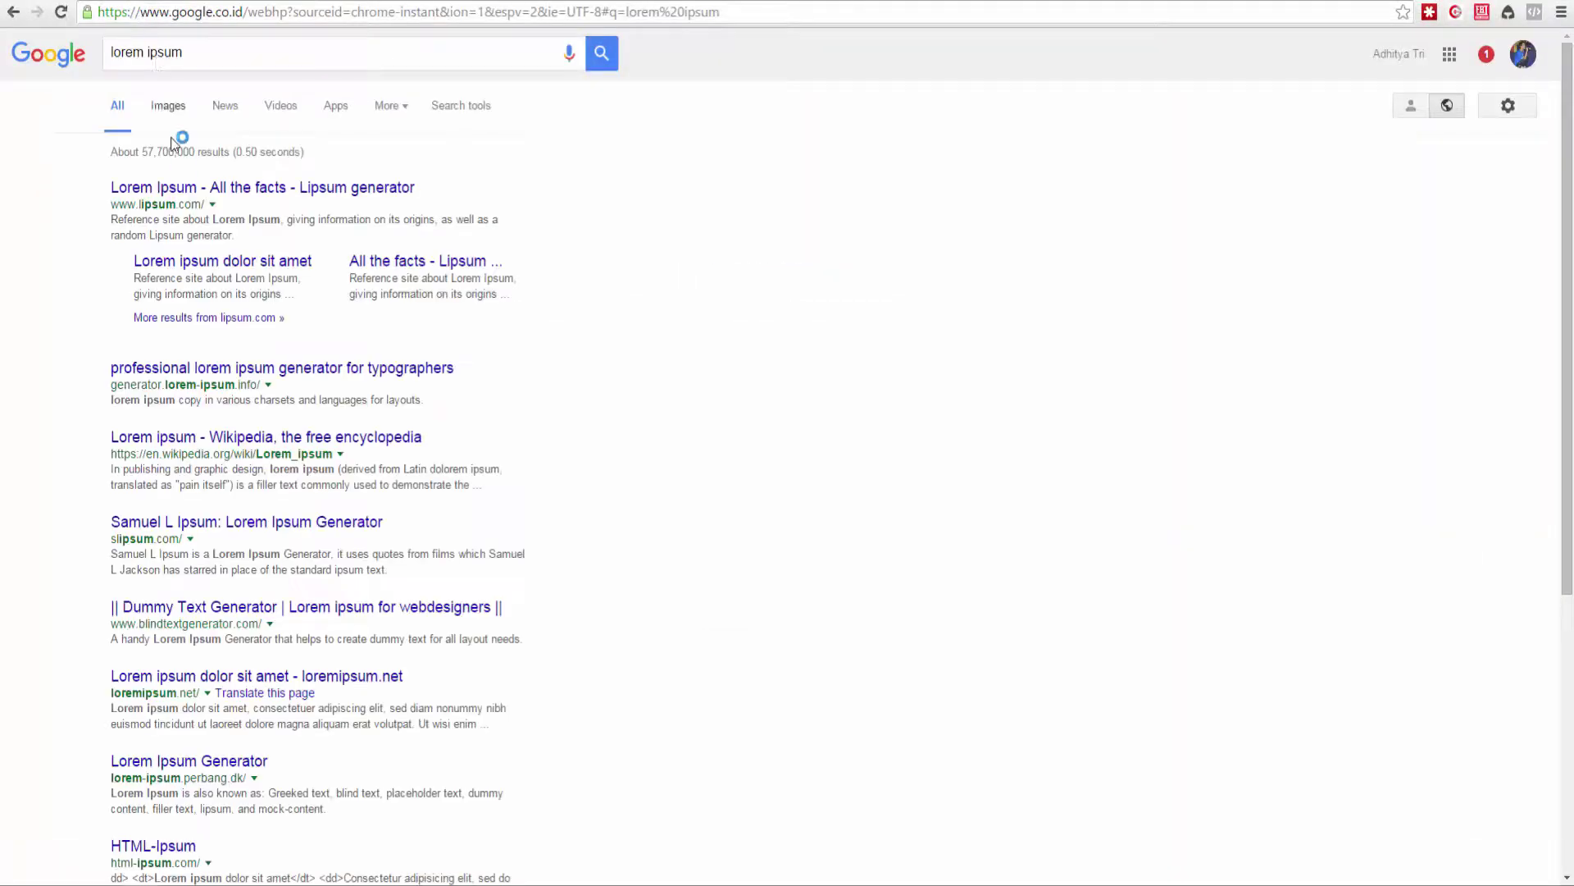
{"action": "left_click", "coordinate": [177, 187]}
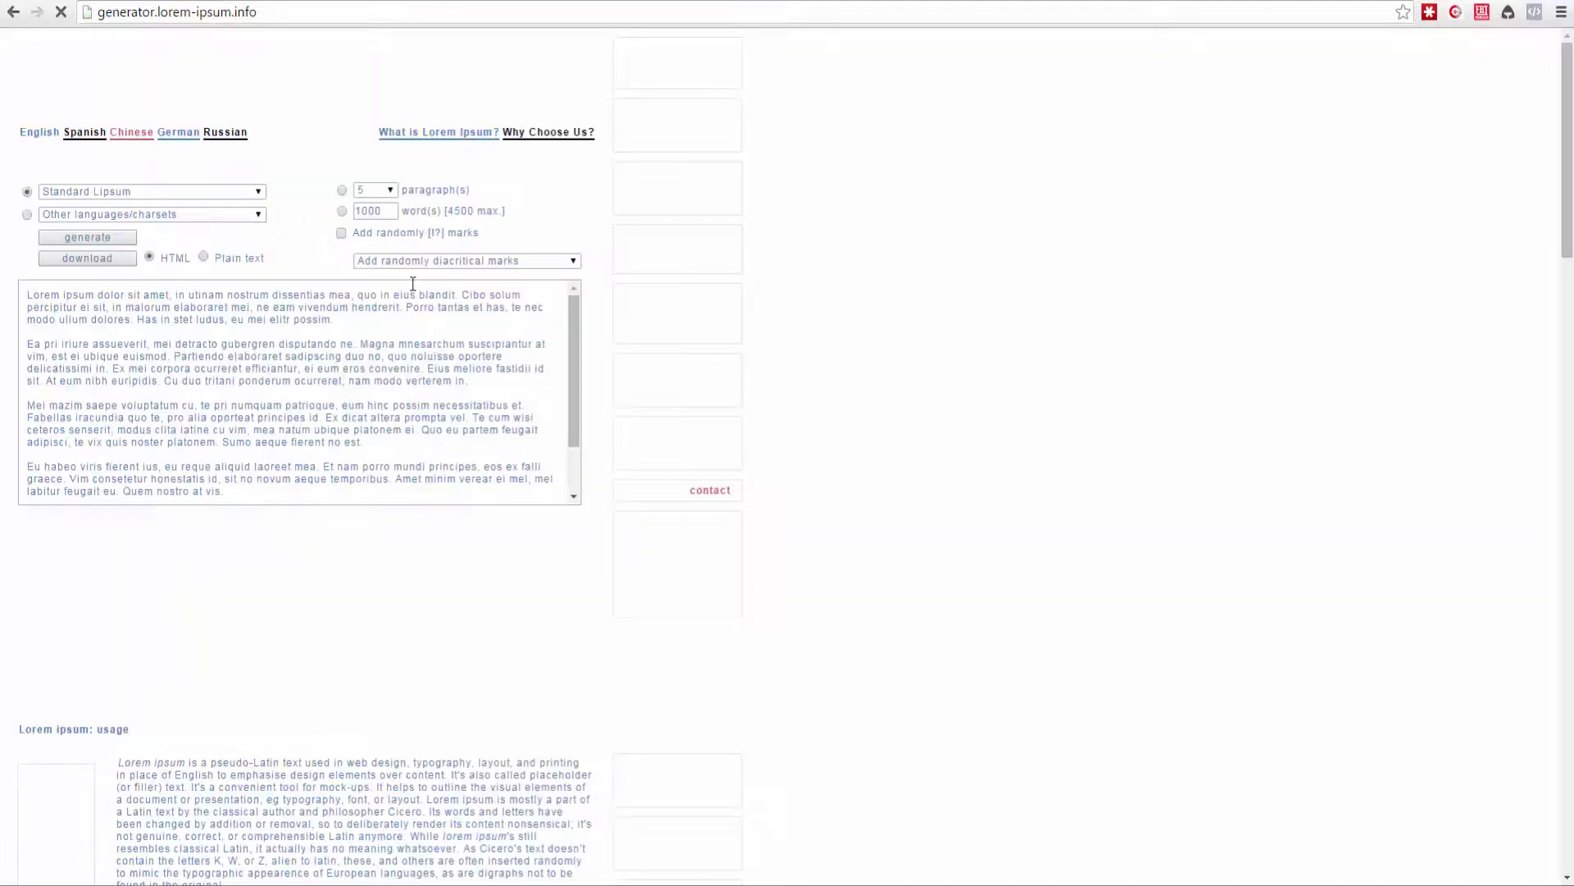
Copy the generated lorem ipsum paragraphs and go back to the VioSender message editor.
{"action": "left_click", "coordinate": [470, 288]}
{"action": "key", "text": "ctrl+c"}
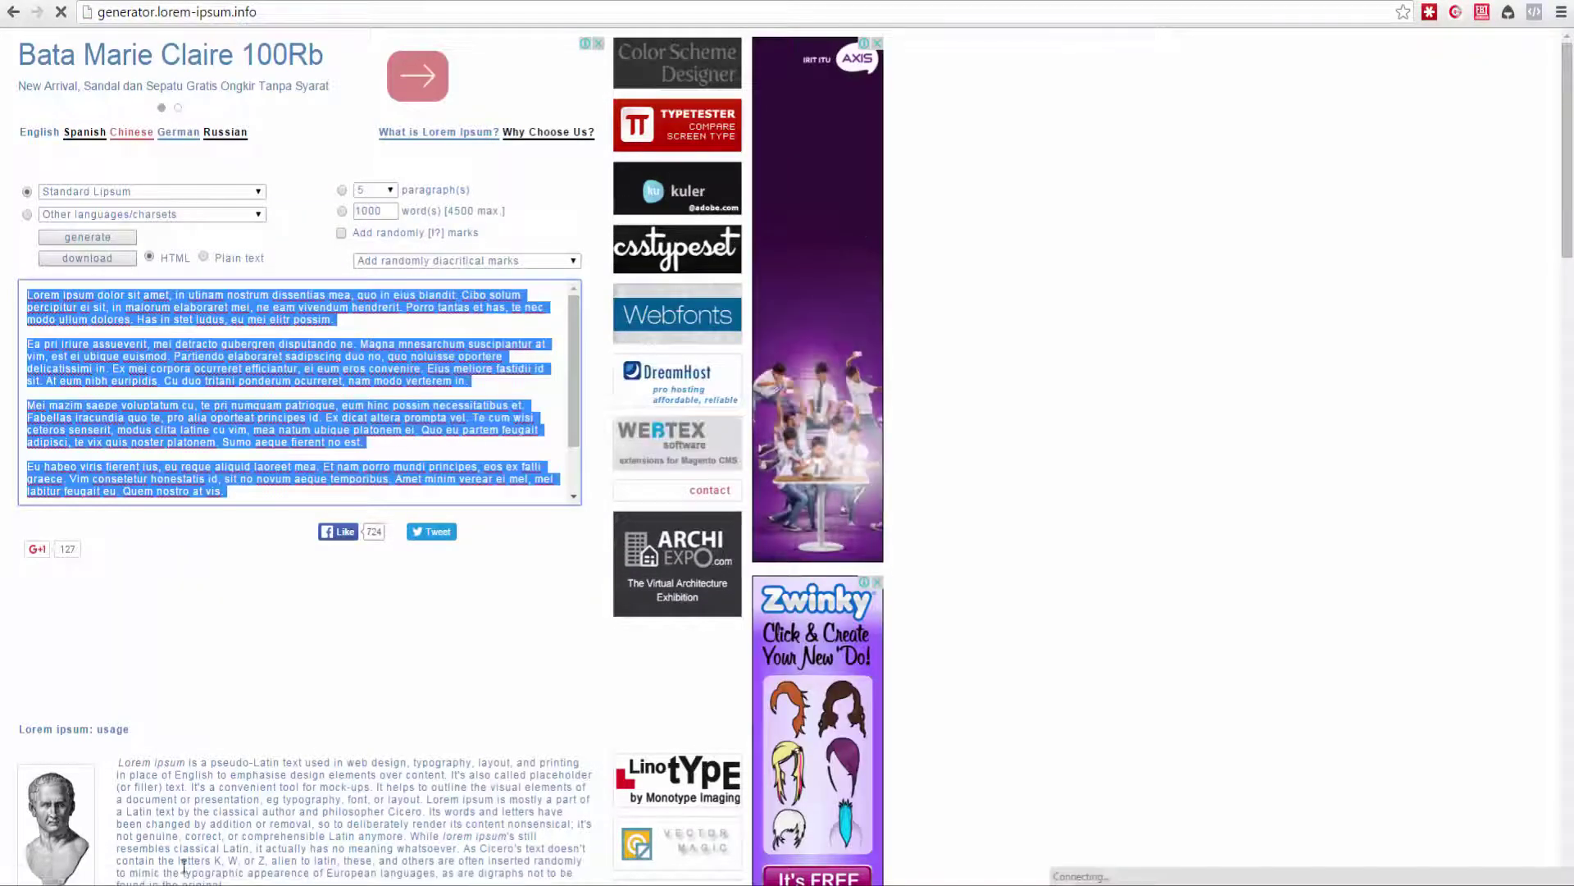
{"action": "left_click", "coordinate": [70, 871]}
{"action": "left_click", "coordinate": [77, 823]}
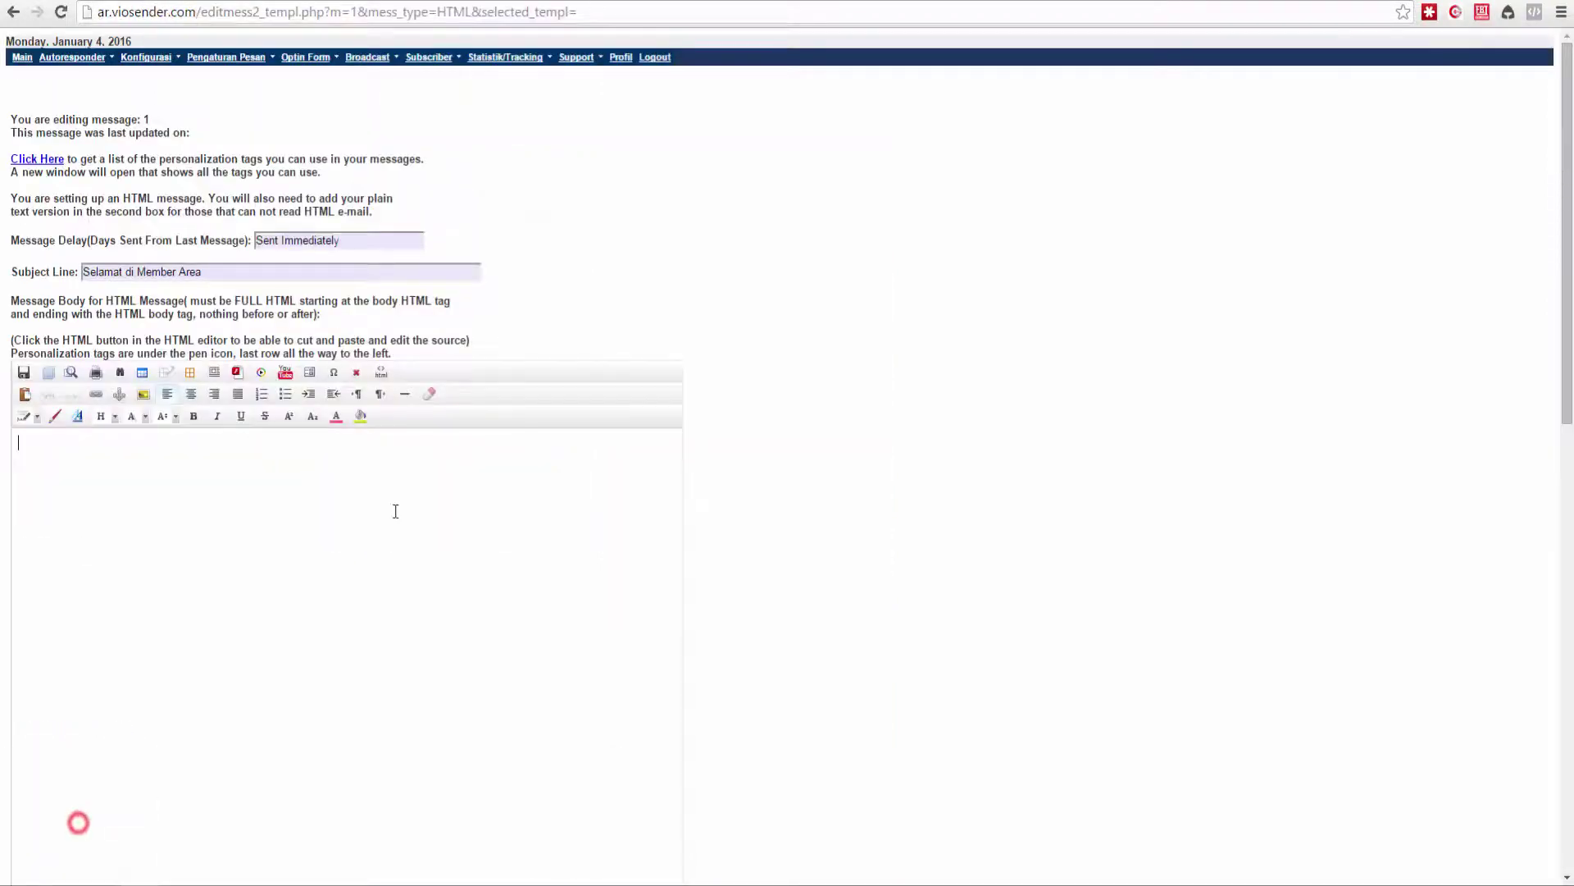
Paste the lorem ipsum text into both the HTML body and the plain-text body.
{"action": "left_click", "coordinate": [309, 502]}
{"action": "key", "text": "ctrl+v"}
{"action": "key", "text": "ctrl+a"}
{"action": "key", "text": "ctrl+c"}
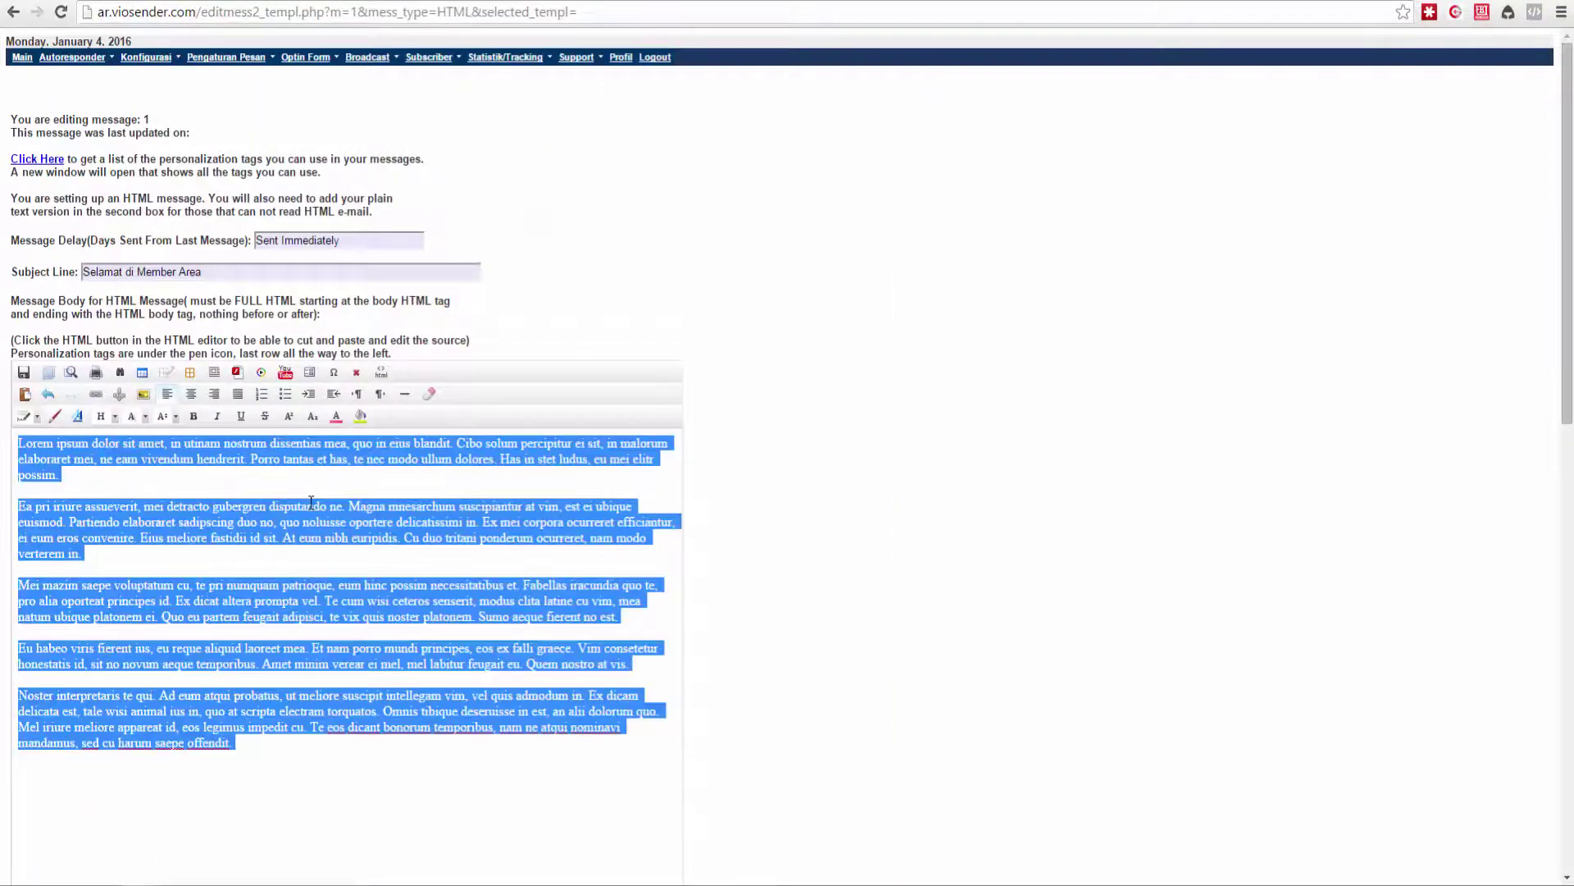
{"action": "scroll", "coordinate": [311, 502], "scroll_direction": "down", "scroll_amount": 10}
{"action": "left_click", "coordinate": [254, 503]}
{"action": "key", "text": "ctrl+v"}
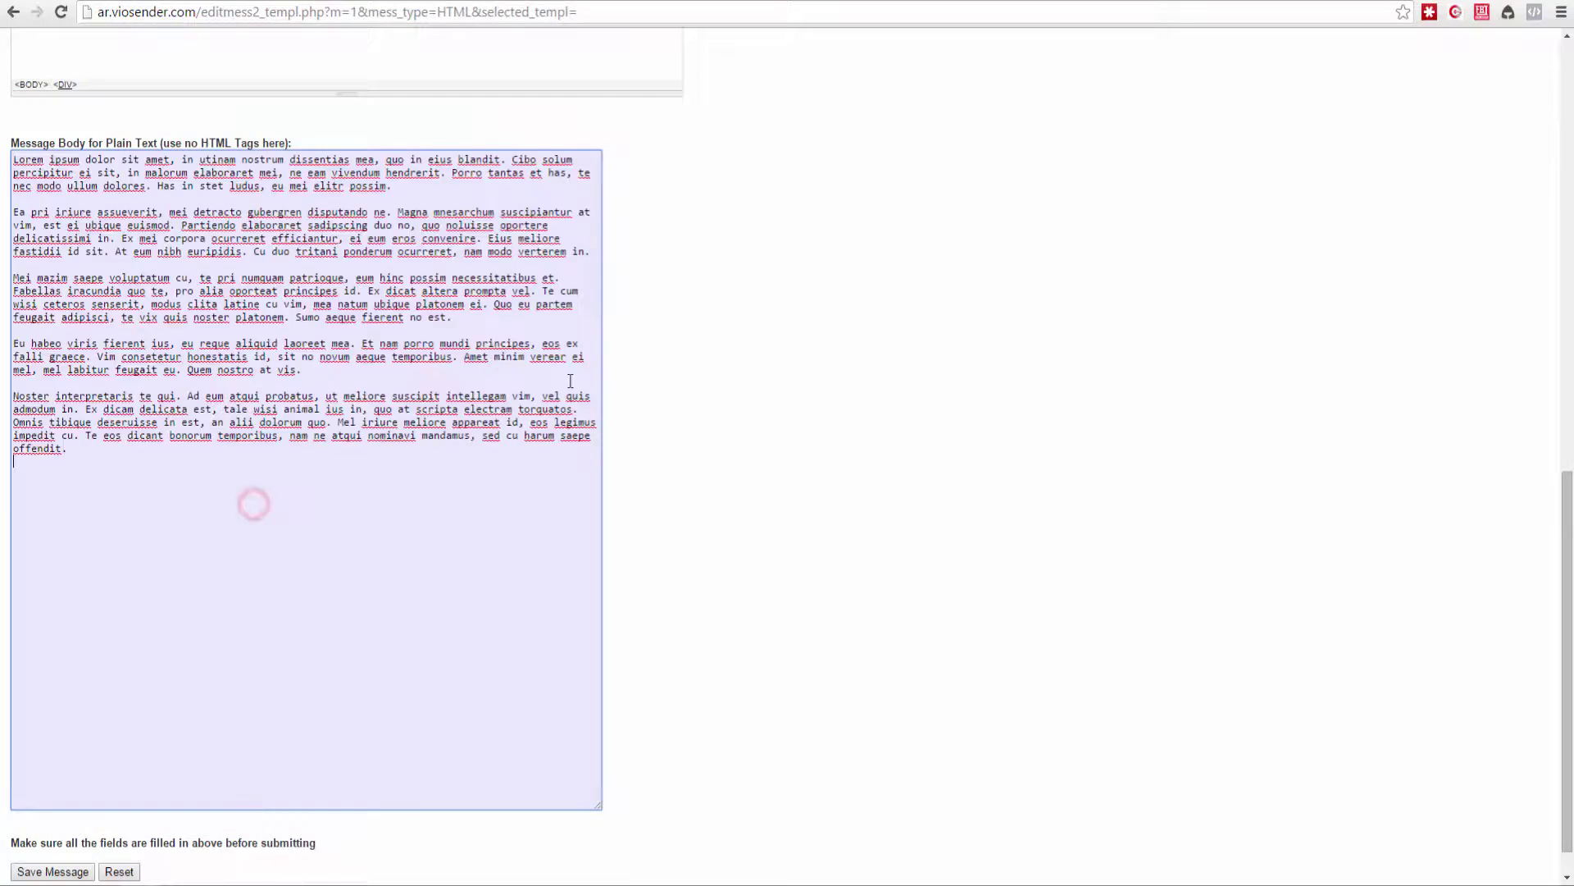
{"action": "scroll", "coordinate": [804, 368], "scroll_direction": "down", "scroll_amount": 1}
Save message 1 and return to the follow-up message list.
{"action": "left_click", "coordinate": [60, 830]}
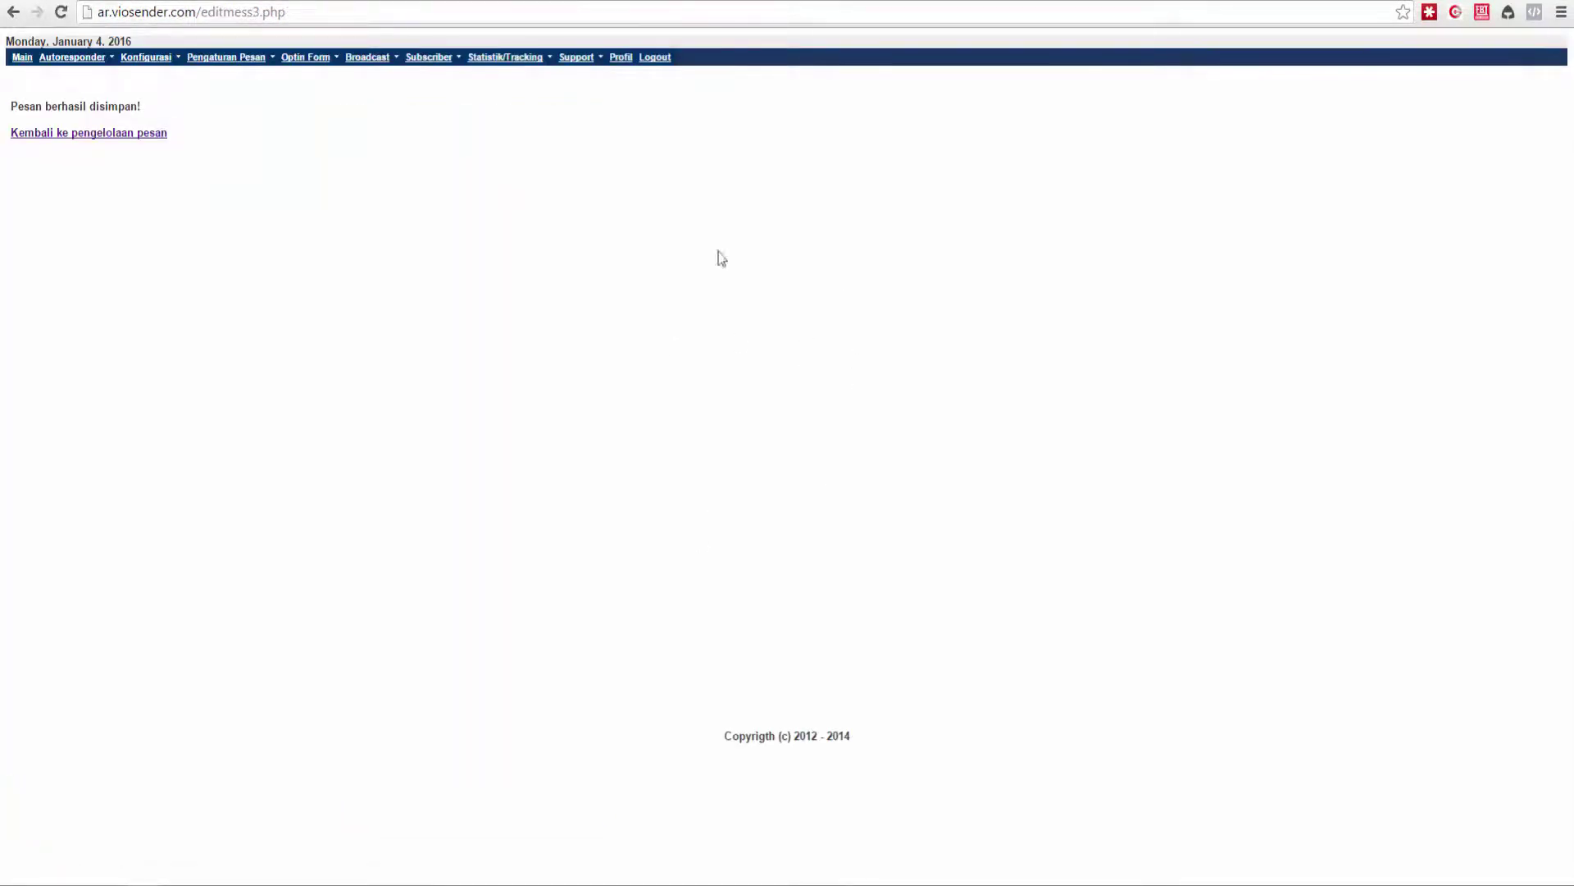
{"action": "left_click", "coordinate": [108, 133]}
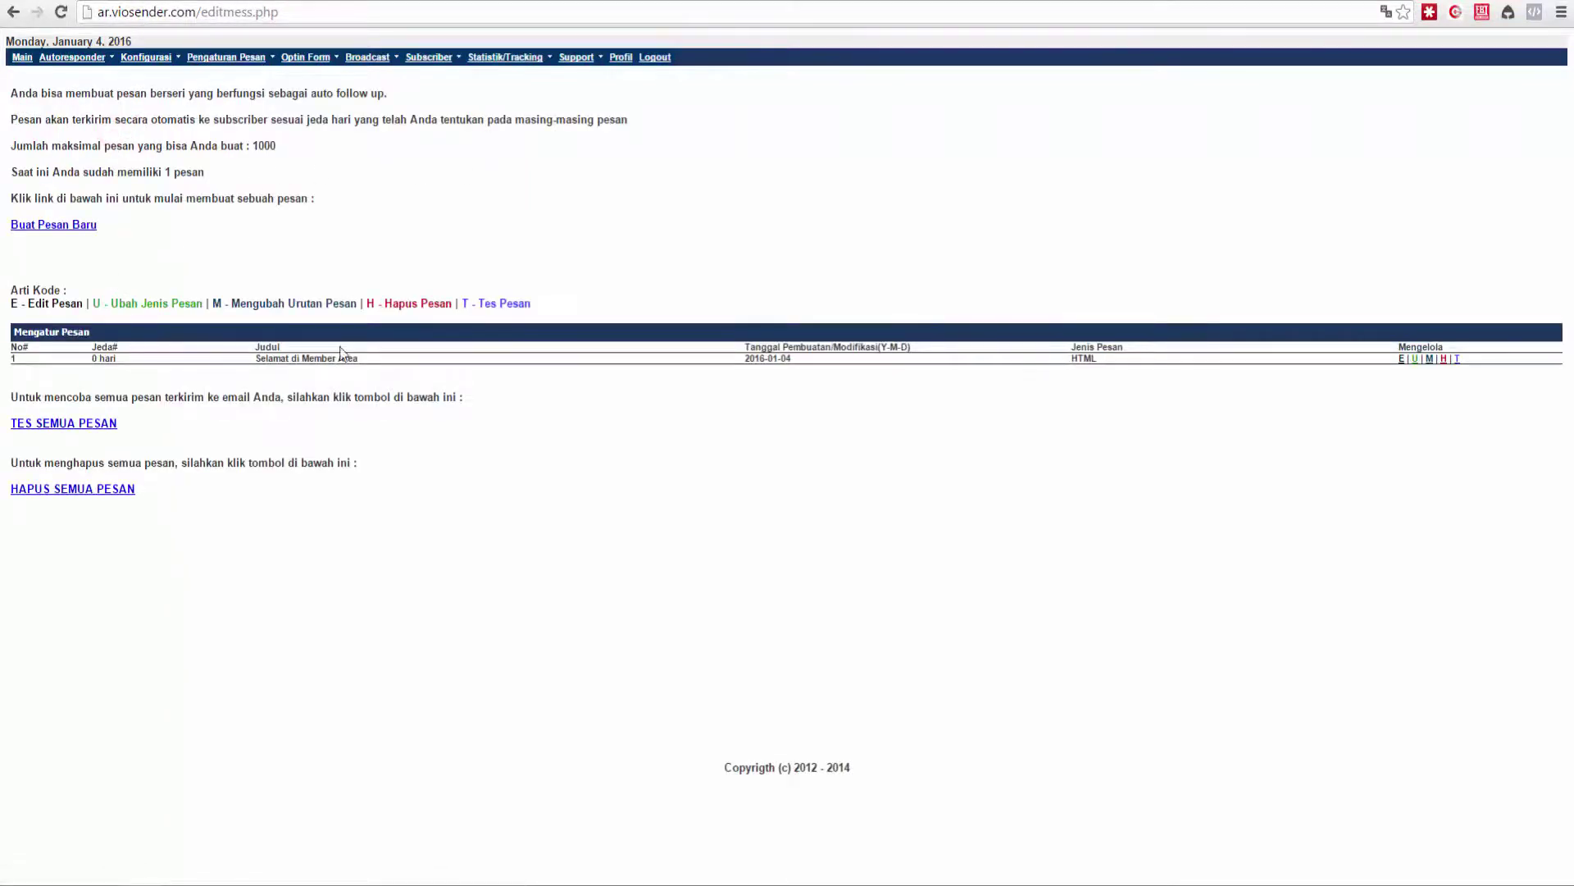
{"action": "left_click_drag", "start_coordinate": [256, 359], "coordinate": [333, 361]}
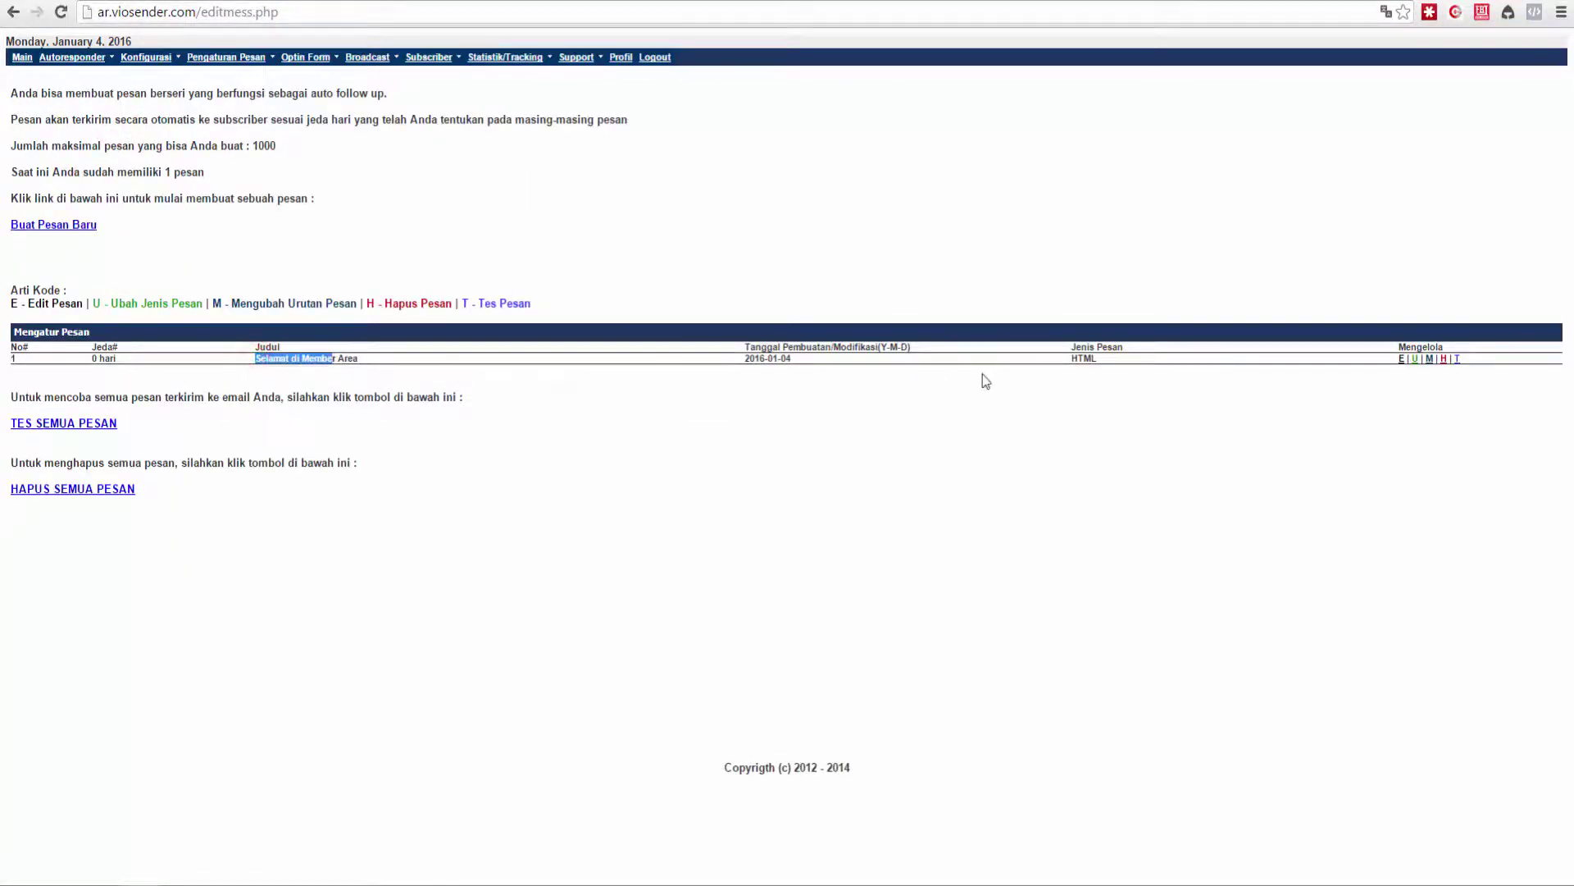